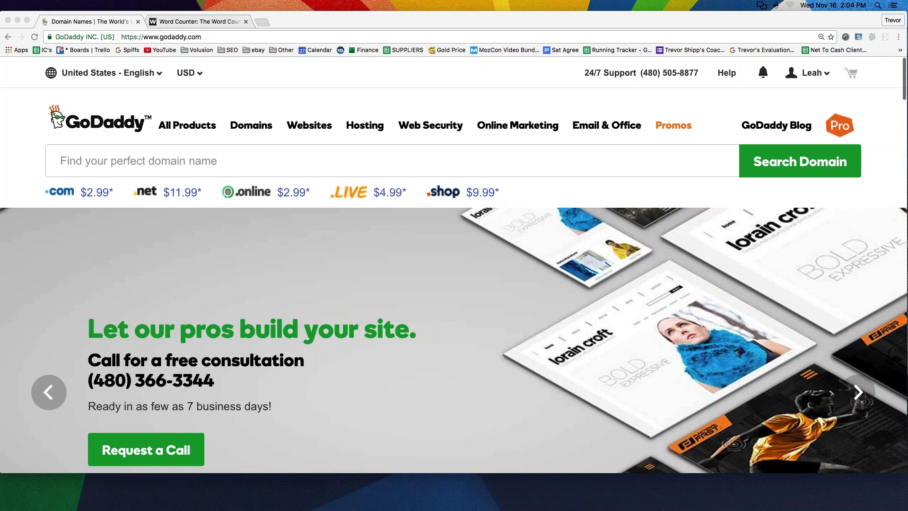
Step: Switch from the GoDaddy homepage to the Word Counter tab
left_click(196, 21)
Step: Type the 'Domain Name:' heading and remove the blank lines above it
type("Domain ")
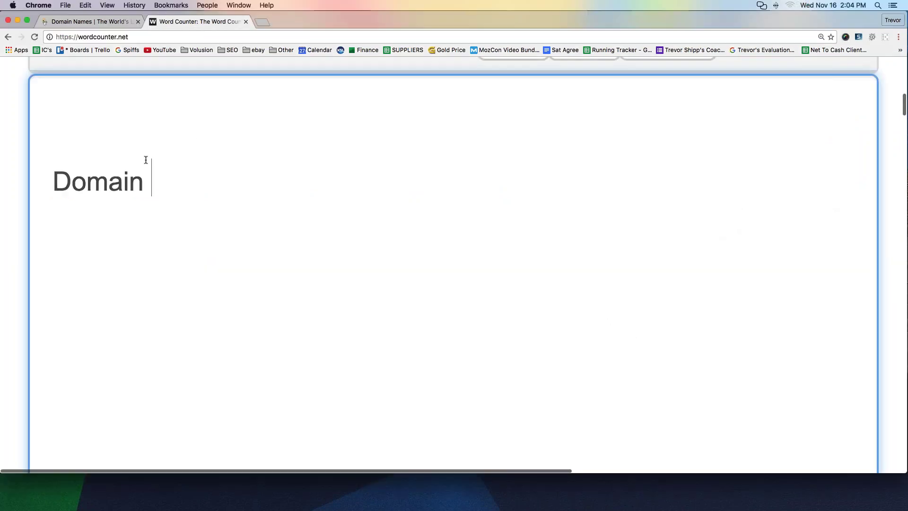
type("Name")
scroll(146, 159, "up", 2)
left_click(52, 251)
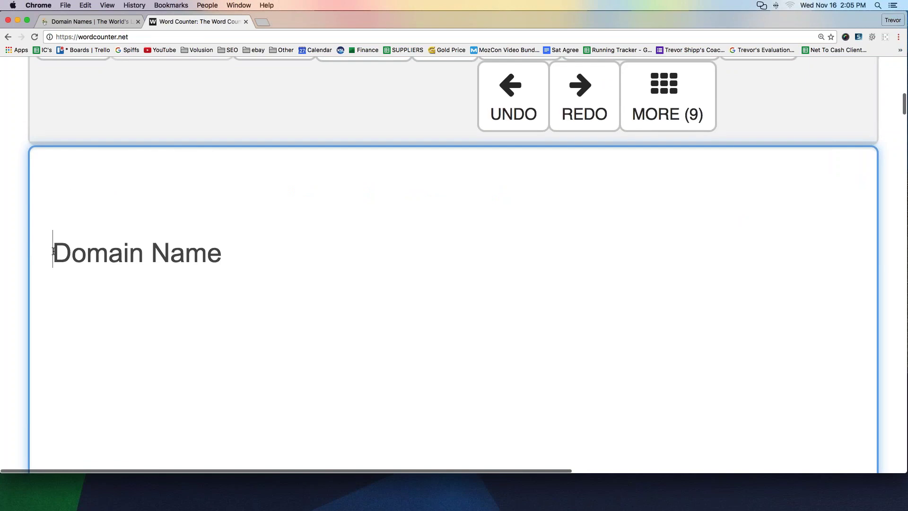
key("BackSpace")
key("BackSpace")
left_click(255, 218)
left_click(225, 183)
type(":")
key("Down")
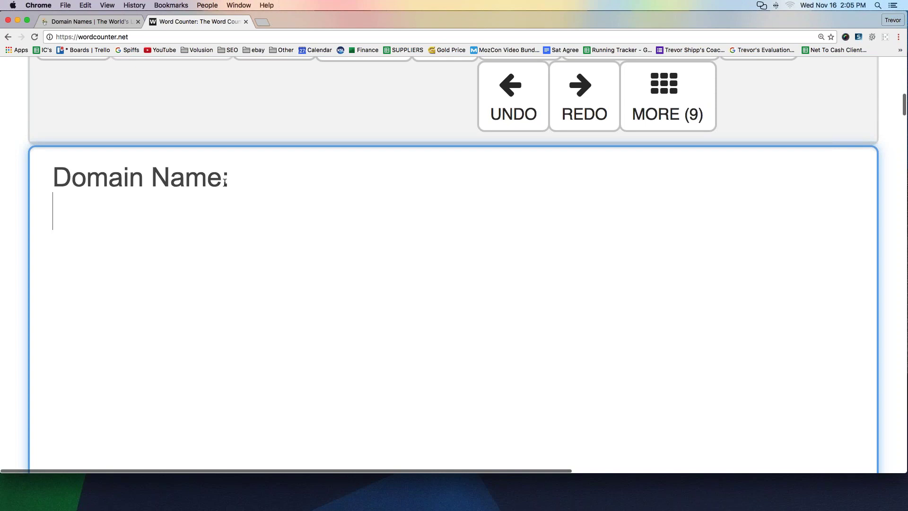
Step: Define it as "the part before the .com": the name, or web address, of your website
type("\"the part before ")
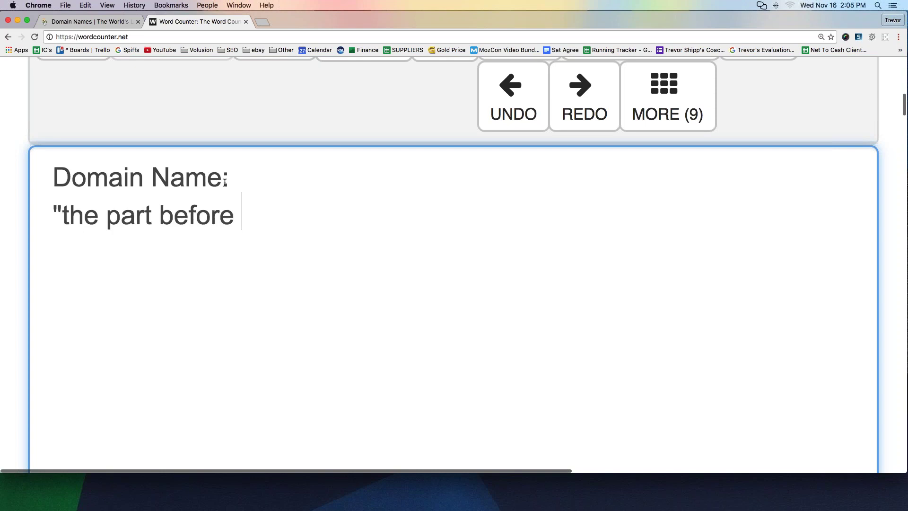
type("the .com\"")
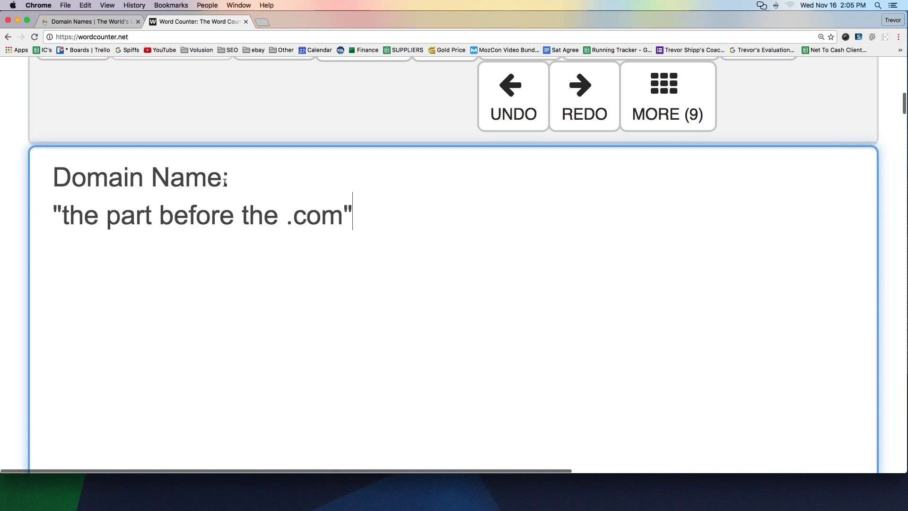
type(" -")
key("Return")
key("BackSpace")
type("The name of your website")
type(".")
key("Return")
type("OR - ")
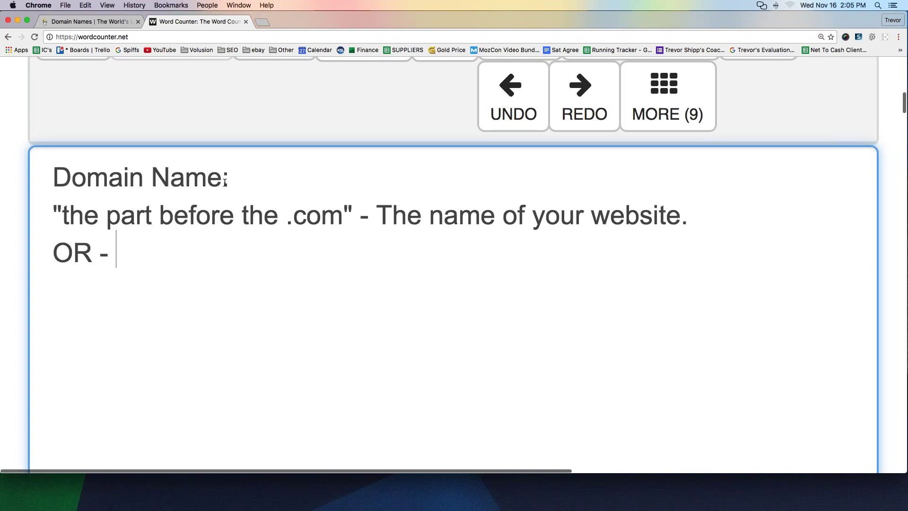
type("the weba")
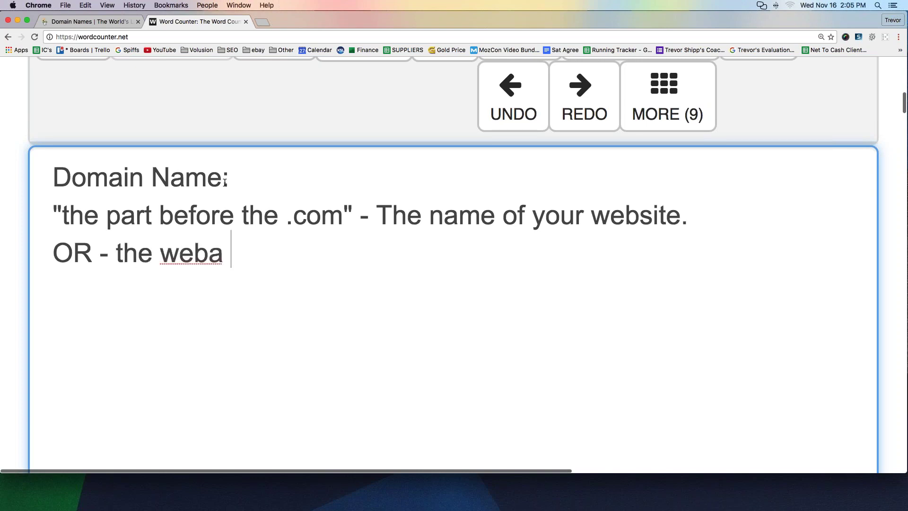
key("BackSpace")
type("address of your ")
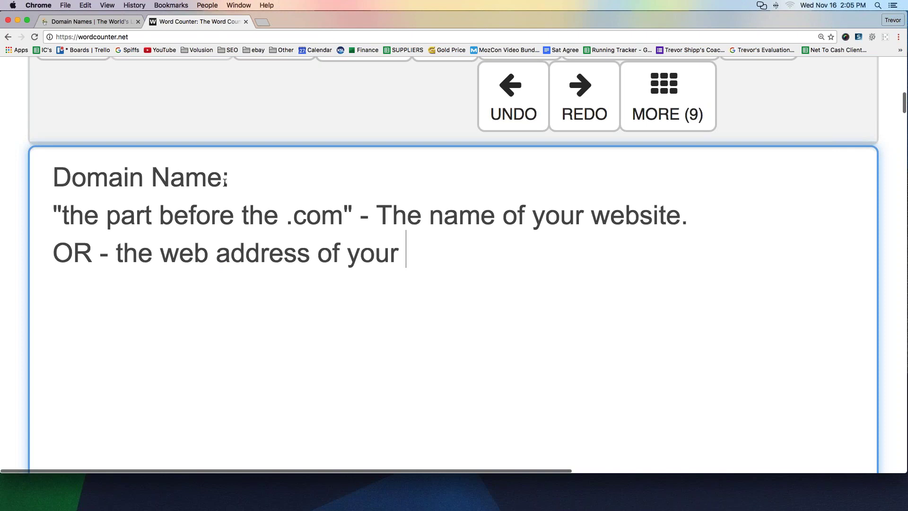
type("website.")
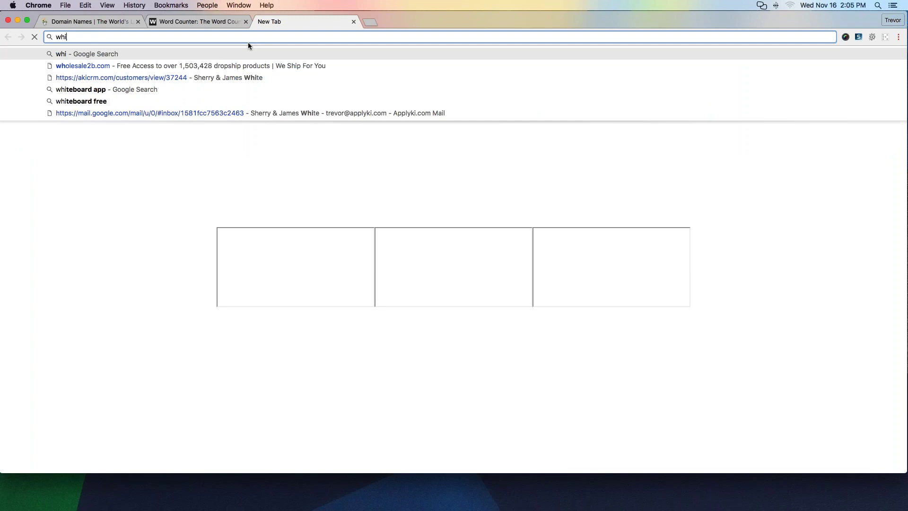
Step: Search Google for 'free white board'
key("BackSpace")
key("BackSpace")
key("BackSpace")
key("BackSpace")
type("free b")
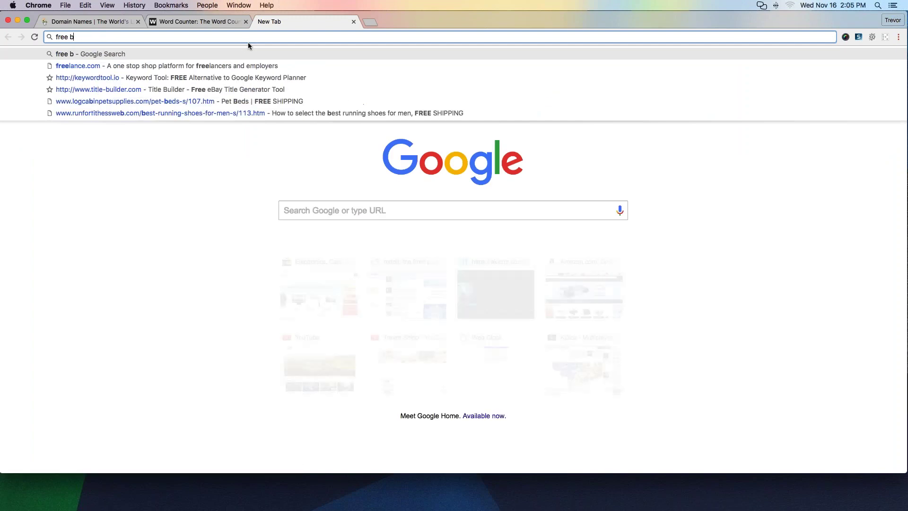
key("BackSpace")
type("white board")
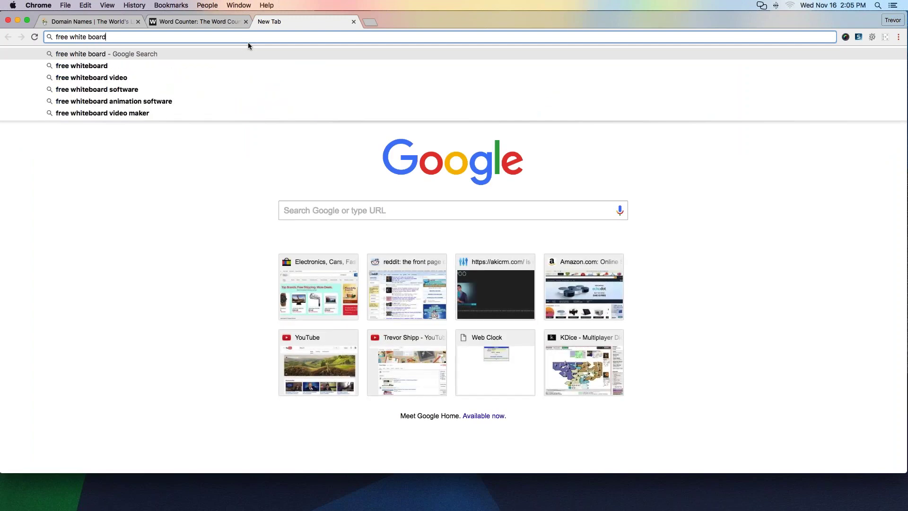
key("Return")
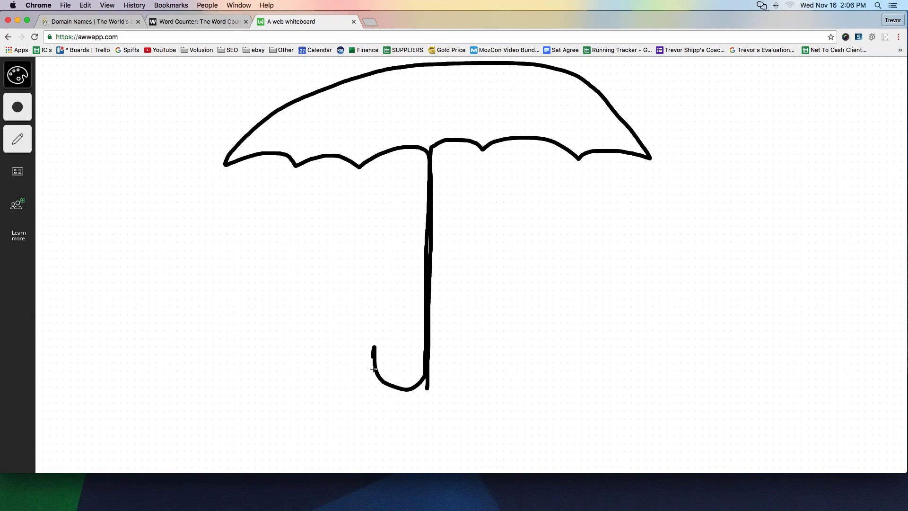
Step: Finish the umbrella's hooked handle and sketch four rib curves inside the canopy
mouse_move(407, 390)
left_mouse_down()
mouse_move(423, 385)
mouse_move(432, 358)
left_mouse_up()
left_click_drag(364, 85, 308, 126)
left_click_drag(385, 91, 373, 133)
left_click_drag(422, 86, 460, 112)
left_click_drag(463, 81, 576, 132)
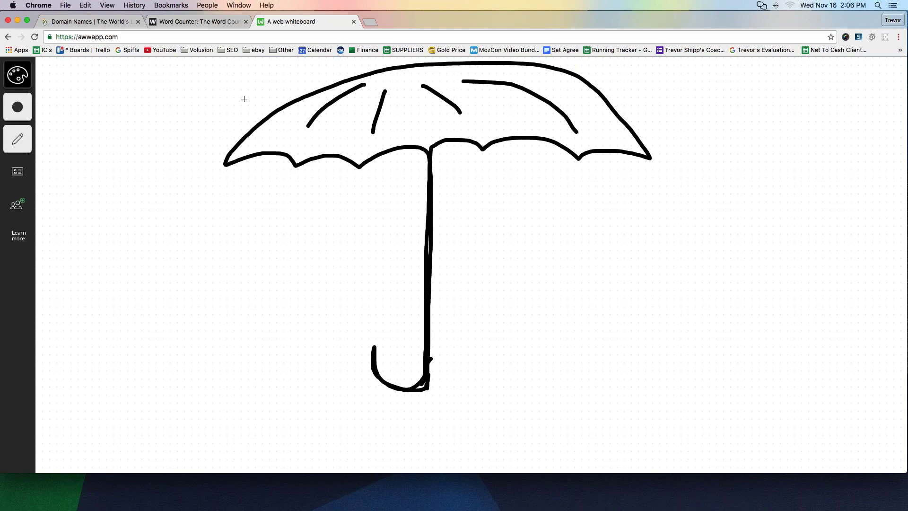
Step: Set the pen colour to red and erase the rib lines from the canopy
left_click(26, 107)
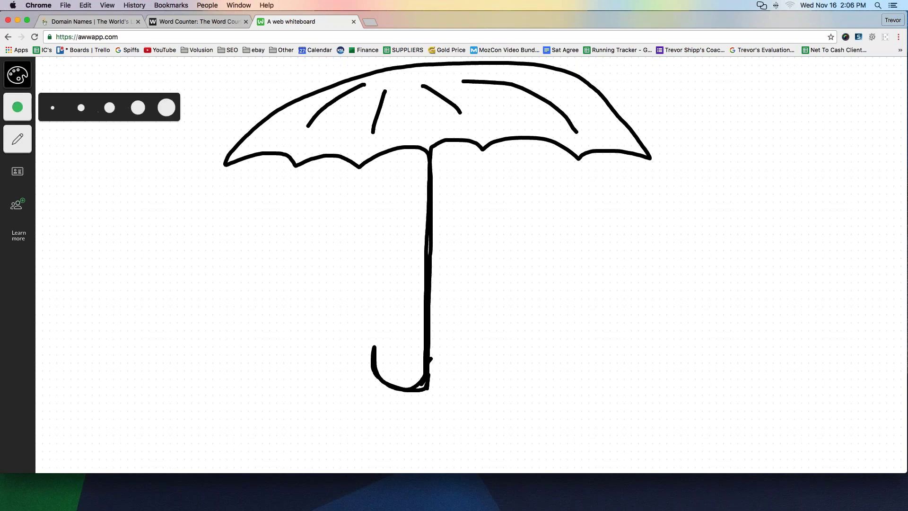
left_click(78, 74)
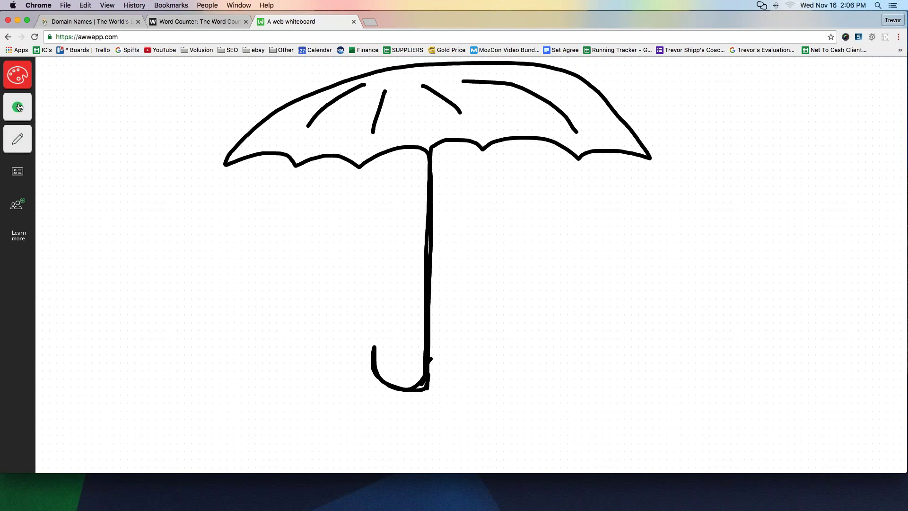
left_click(24, 117)
left_click(17, 139)
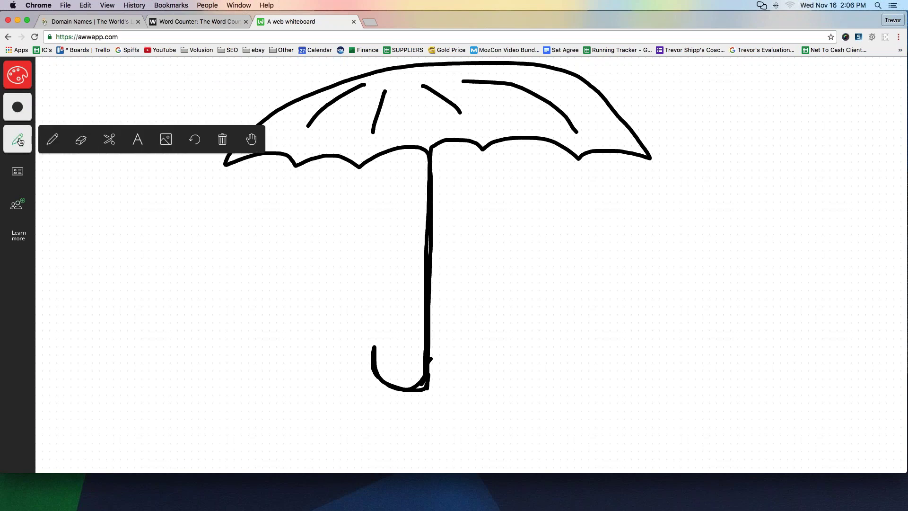
left_click(81, 139)
left_click_drag(377, 121, 374, 115)
mouse_move(307, 126)
left_mouse_down()
mouse_move(371, 81)
mouse_move(314, 117)
mouse_move(501, 80)
mouse_move(440, 97)
mouse_move(446, 85)
mouse_move(424, 87)
mouse_move(457, 111)
mouse_move(444, 87)
mouse_move(554, 105)
mouse_move(579, 136)
mouse_move(556, 109)
mouse_move(486, 85)
mouse_move(537, 94)
mouse_move(561, 115)
left_mouse_up()
Step: Choose the thinner second brush size and go back to the pencil
left_click(17, 107)
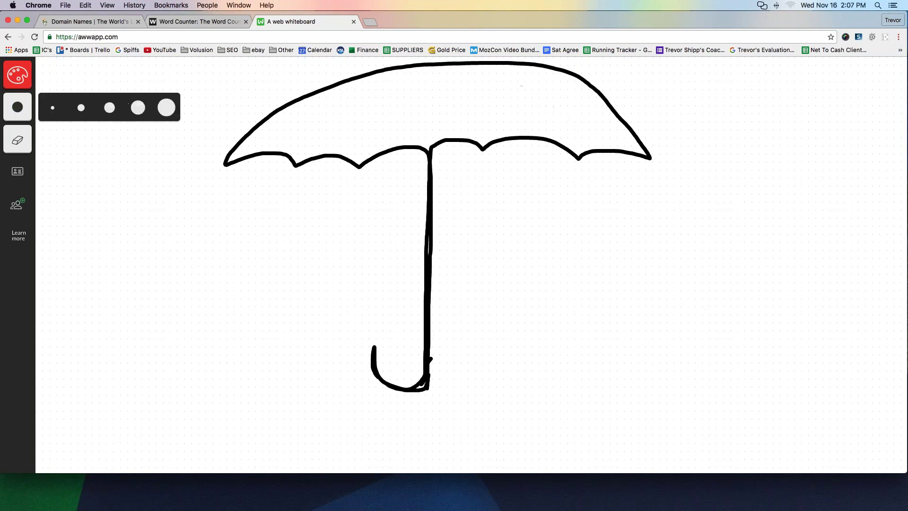
left_click(81, 107)
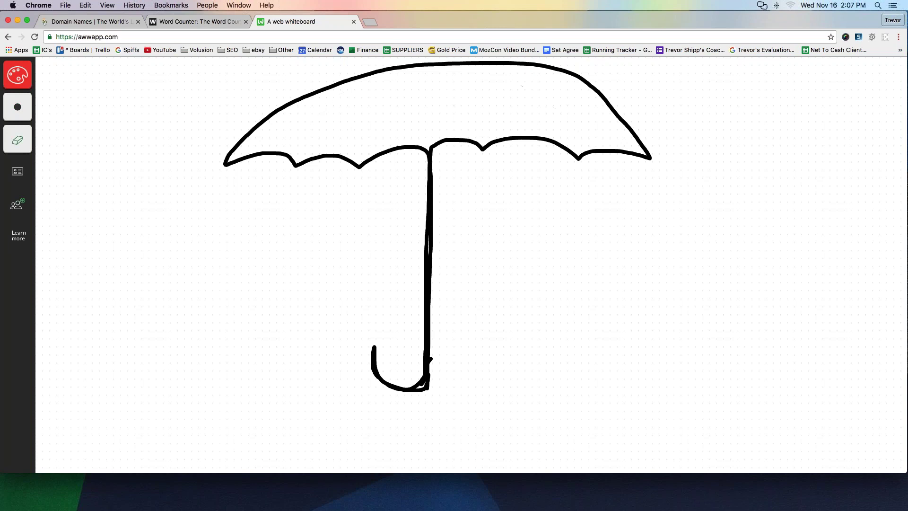
left_click(17, 139)
left_click(55, 139)
Step: Hand-write the LLC company name in red inside the canopy, then set the pen to green
mouse_move(326, 109)
left_mouse_down()
mouse_move(312, 123)
mouse_move(341, 115)
mouse_move(351, 124)
mouse_move(361, 112)
mouse_move(352, 118)
mouse_move(368, 125)
mouse_move(371, 115)
mouse_move(399, 117)
mouse_move(409, 94)
mouse_move(433, 115)
mouse_move(442, 102)
mouse_move(443, 111)
mouse_move(457, 102)
mouse_move(495, 116)
mouse_move(562, 114)
left_mouse_up()
left_click(368, 123)
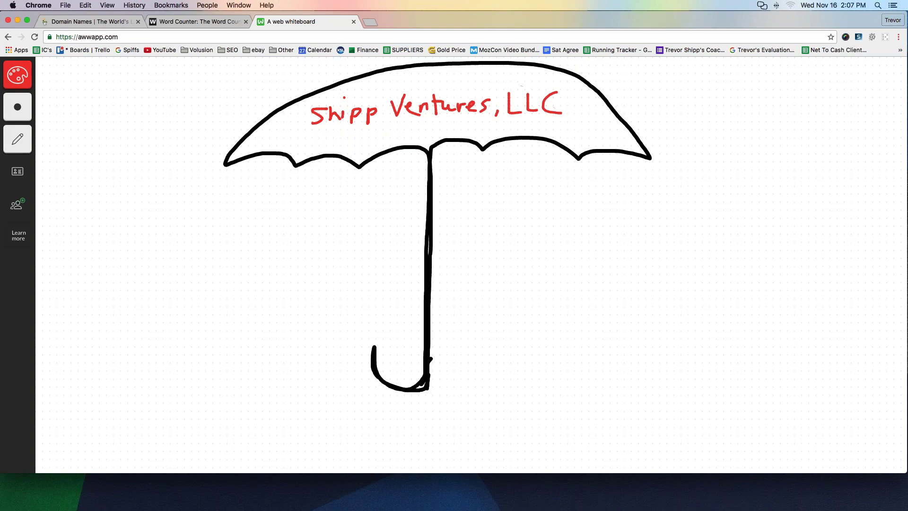
left_click(17, 139)
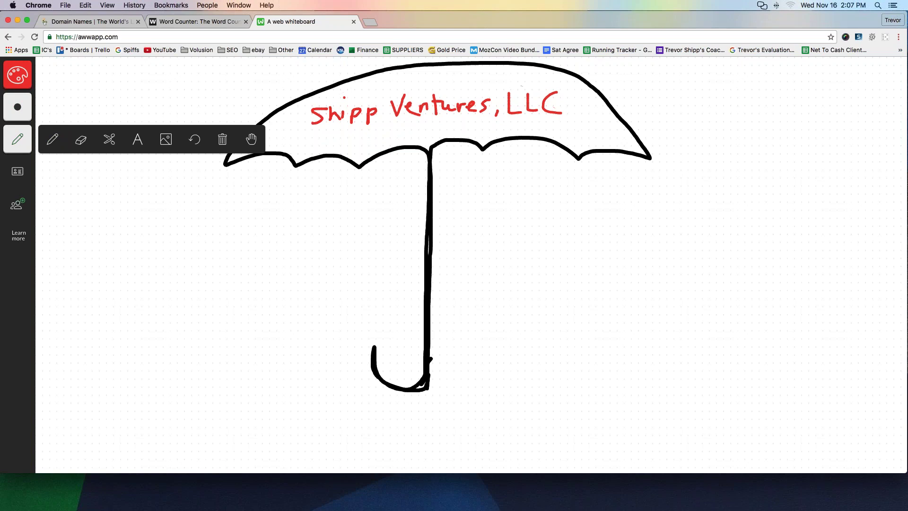
left_click(18, 74)
left_click(107, 75)
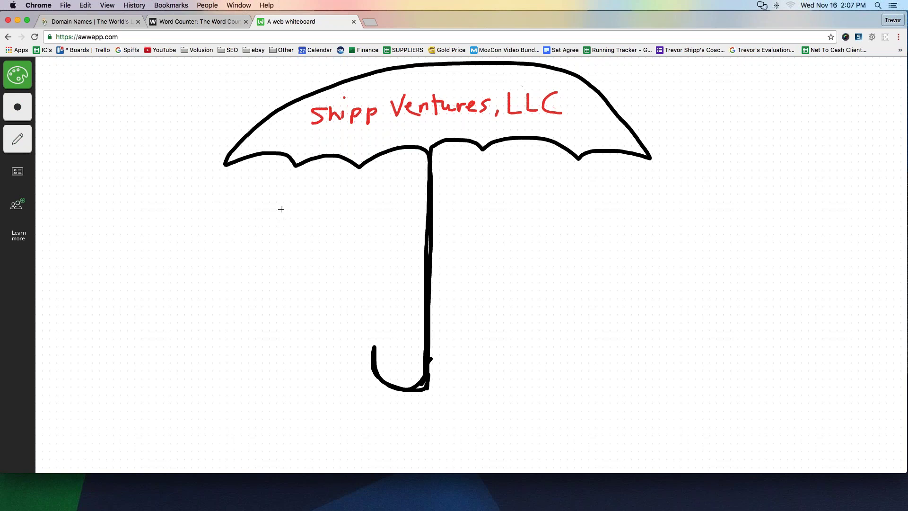
Step: Write and underline 'xyz.com' under the canopy and write 'pearls.com' right of the handle, in green
mouse_move(247, 217)
left_mouse_down()
mouse_move(258, 231)
mouse_move(247, 230)
mouse_move(266, 229)
left_mouse_up()
mouse_move(272, 218)
left_mouse_down()
mouse_move(268, 236)
mouse_move(318, 219)
mouse_move(332, 225)
left_mouse_up()
left_click(291, 224)
left_click_drag(248, 242, 317, 232)
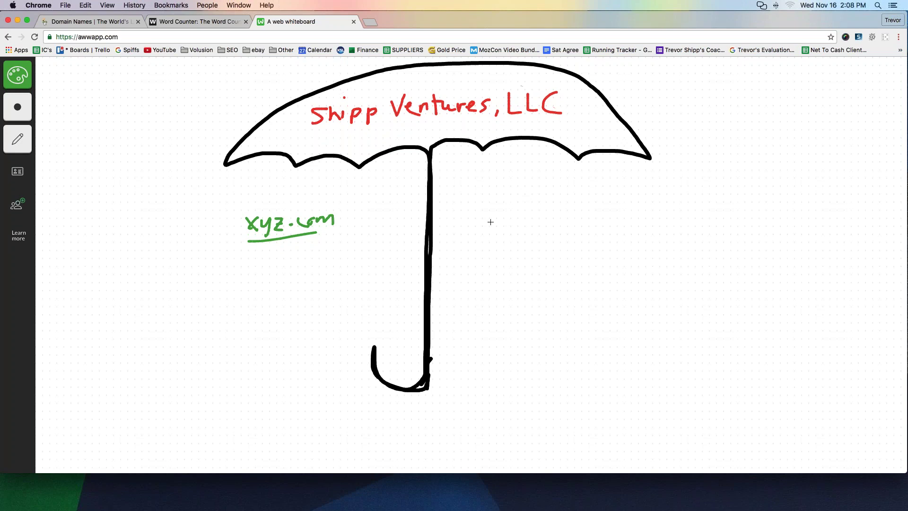
mouse_move(483, 207)
left_mouse_down()
mouse_move(481, 225)
mouse_move(536, 207)
mouse_move(539, 221)
mouse_move(615, 214)
left_mouse_up()
left_click(562, 219)
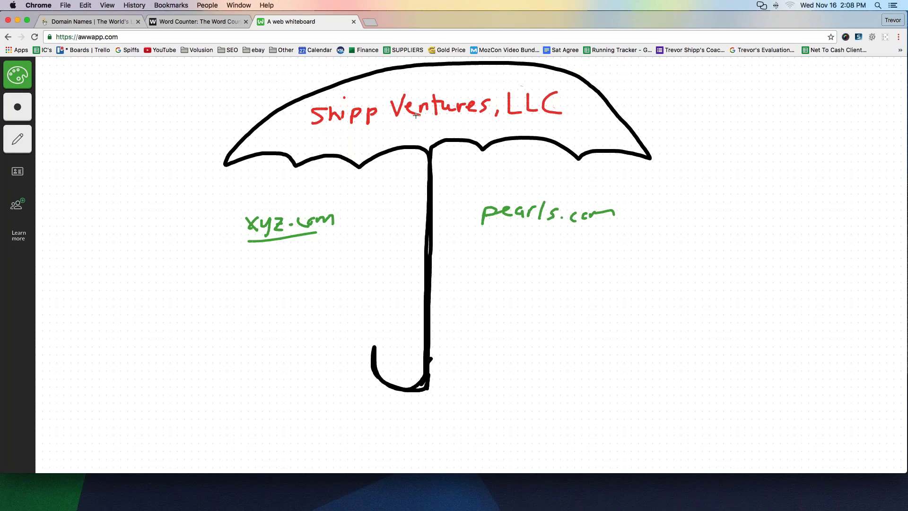
Step: Underline the company name and circle xyz.com and pearls.com with green ovals
left_click_drag(332, 132, 553, 127)
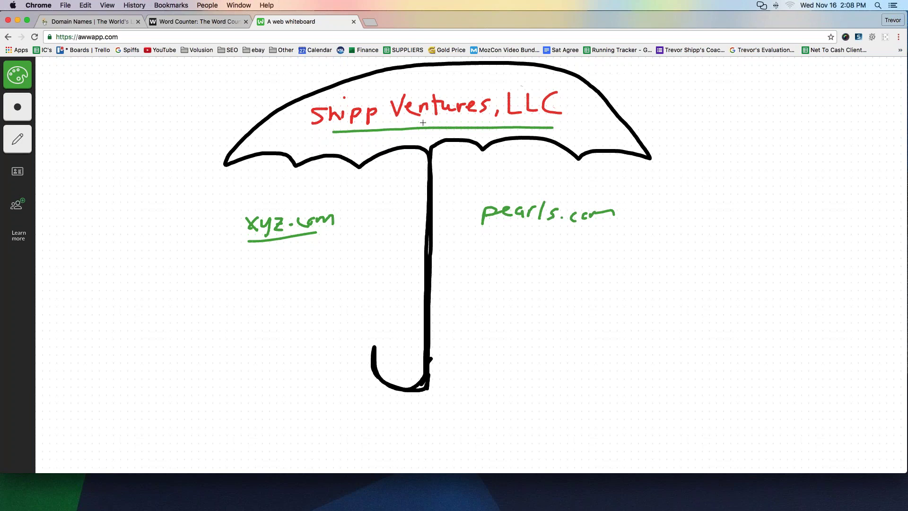
mouse_move(375, 203)
left_mouse_down()
mouse_move(213, 239)
mouse_move(325, 255)
left_mouse_up()
left_click_drag(349, 195, 324, 255)
mouse_move(627, 185)
left_mouse_down()
mouse_move(488, 191)
mouse_move(501, 244)
mouse_move(621, 170)
left_mouse_up()
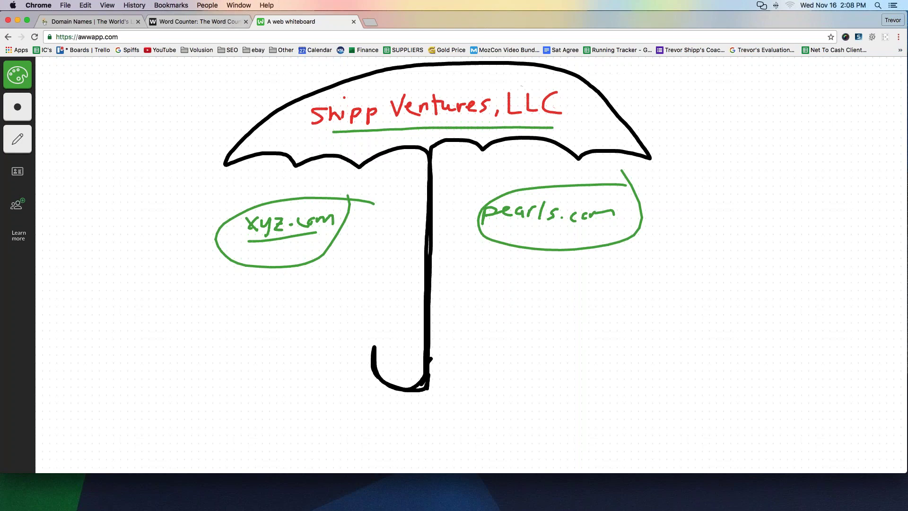
Step: Add a 'GENERAL TIPS' heading below the domain definition
left_click(219, 22)
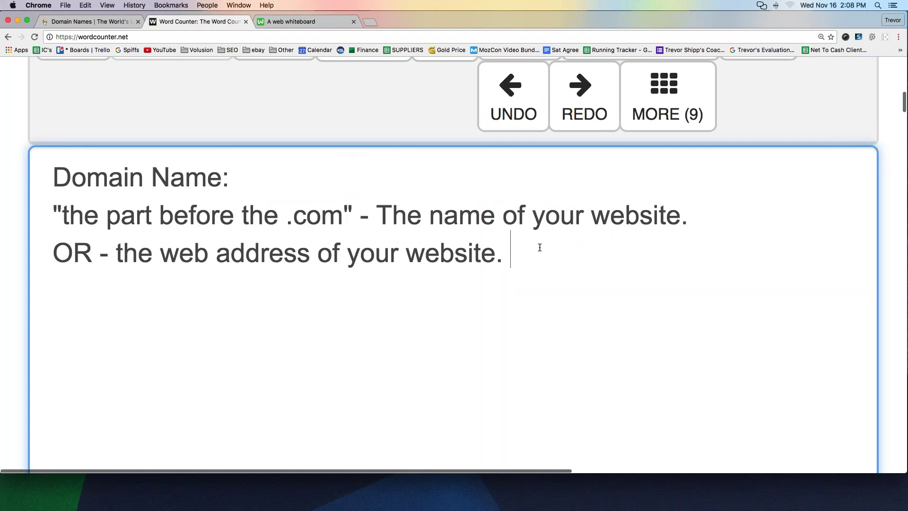
key("Return")
key("Return")
scroll(539, 247, "up", 2)
scroll(515, 284, "down", 5)
scroll(567, 234, "up", 2)
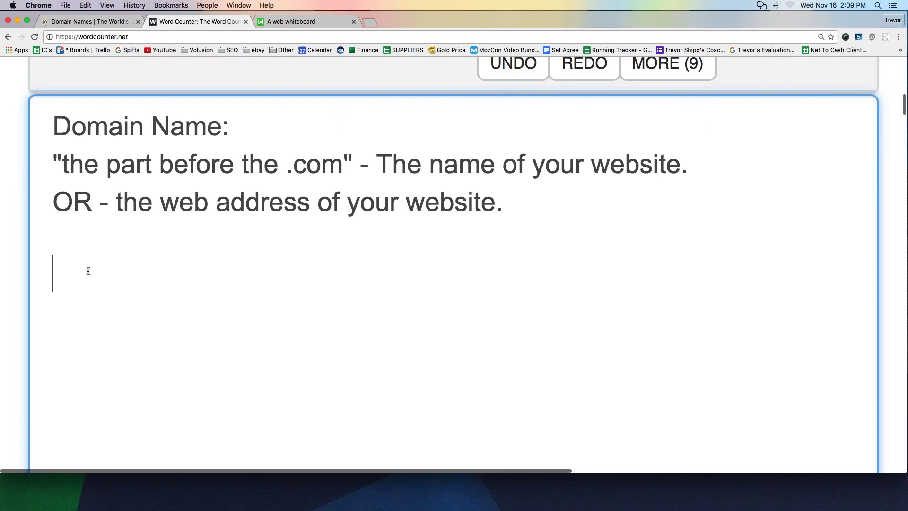
type("GENERAL TIPS")
key("Return")
key("Return")
Step: Add tips '1. short (relatively)' and '2. relevant to our niche'
type("1. ")
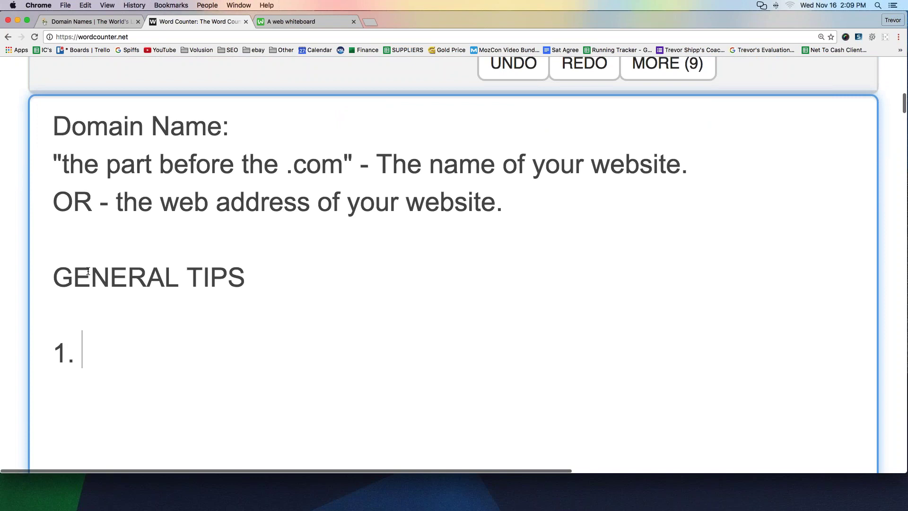
type("short (rela")
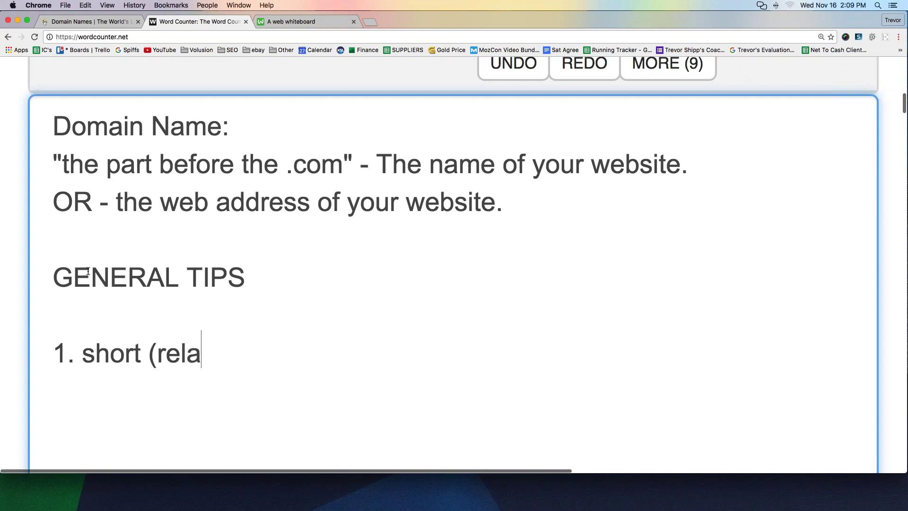
type("tively)")
key("Return")
type("2.")
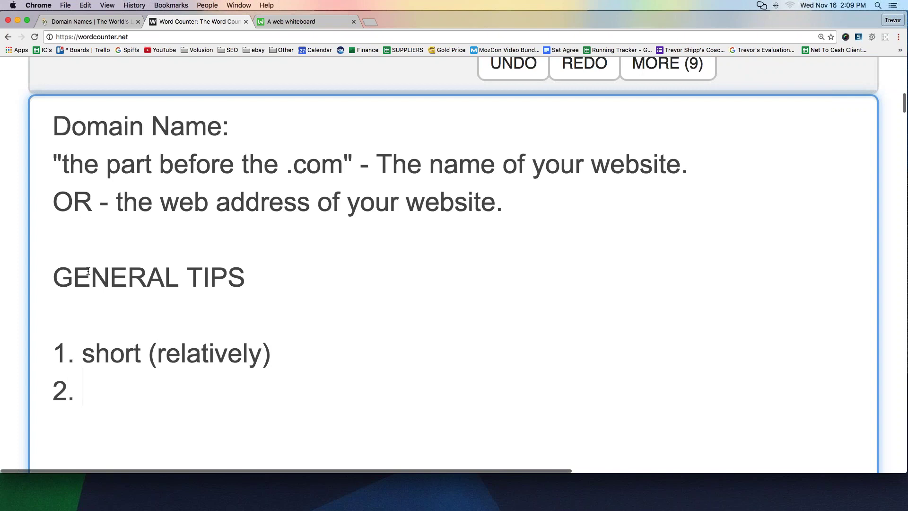
type("relevant ")
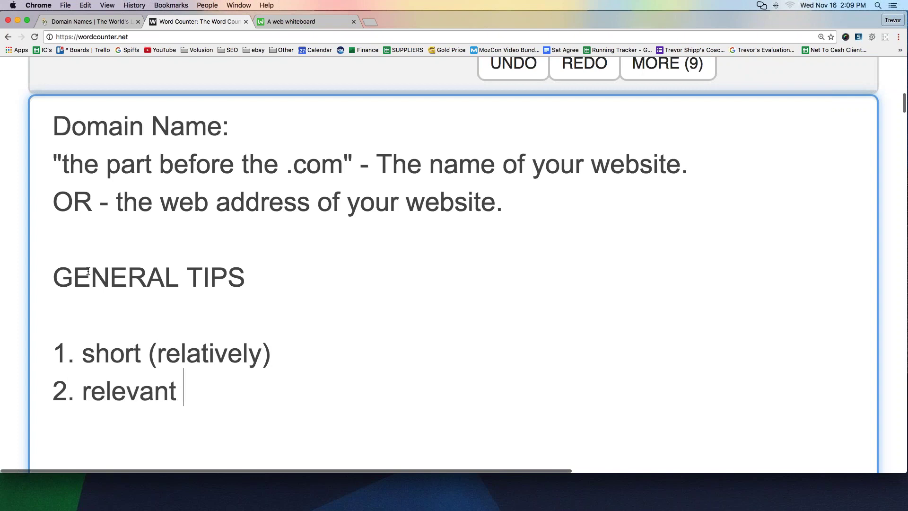
type("to our niche")
key("Return")
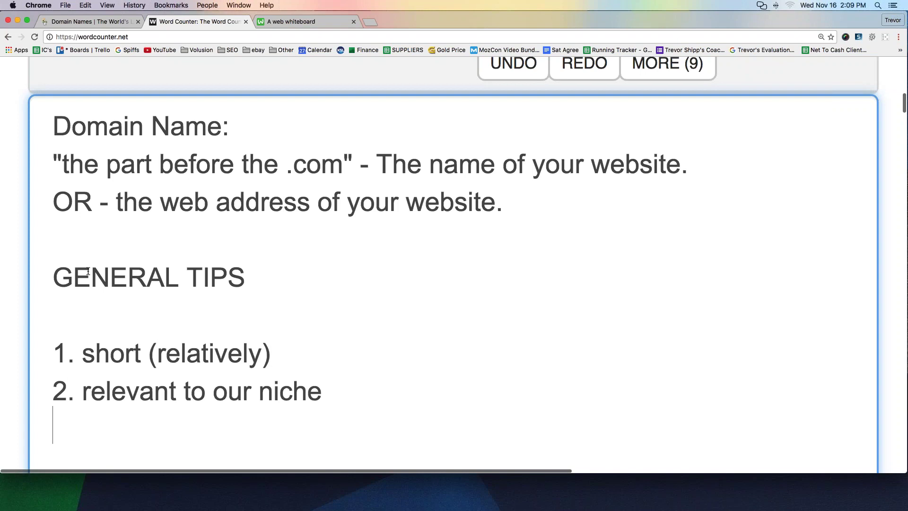
Step: Add tips '3. catchy' and '4. no hyphens', and begin '5. .com ONLY'
scroll(88, 271, "down", 5)
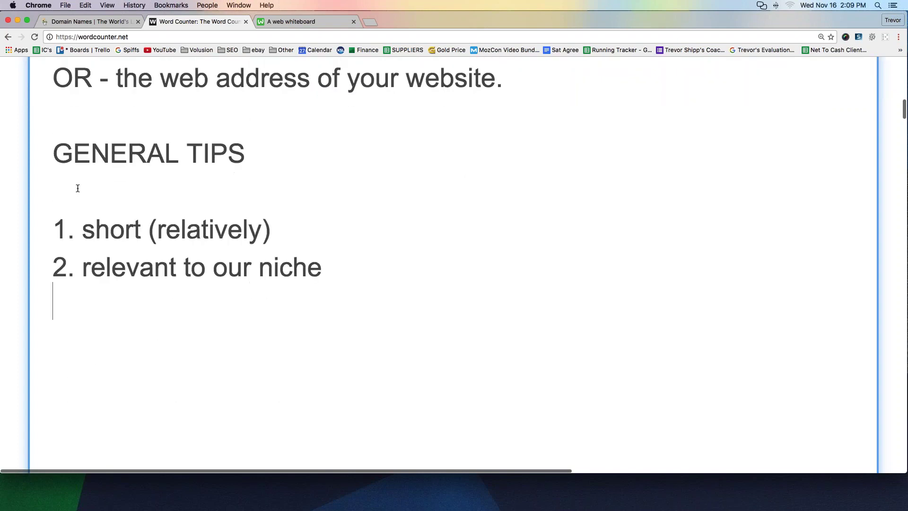
type("3. Catc")
key("BackSpace")
key("BackSpace")
key("BackSpace")
key("BackSpace")
type("catchy")
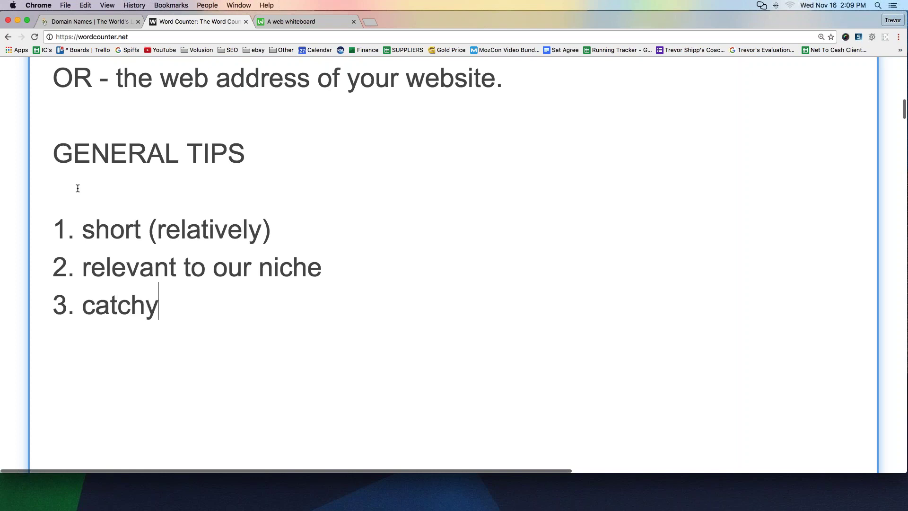
key("Return")
type("4. No")
key("BackSpace")
key("BackSpace")
type("no hyphens")
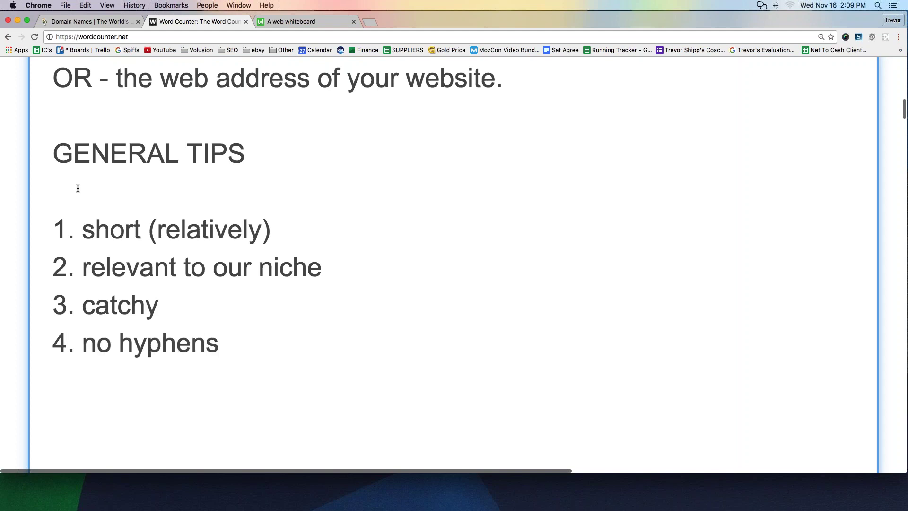
key("Return")
type("5. .com ONLY")
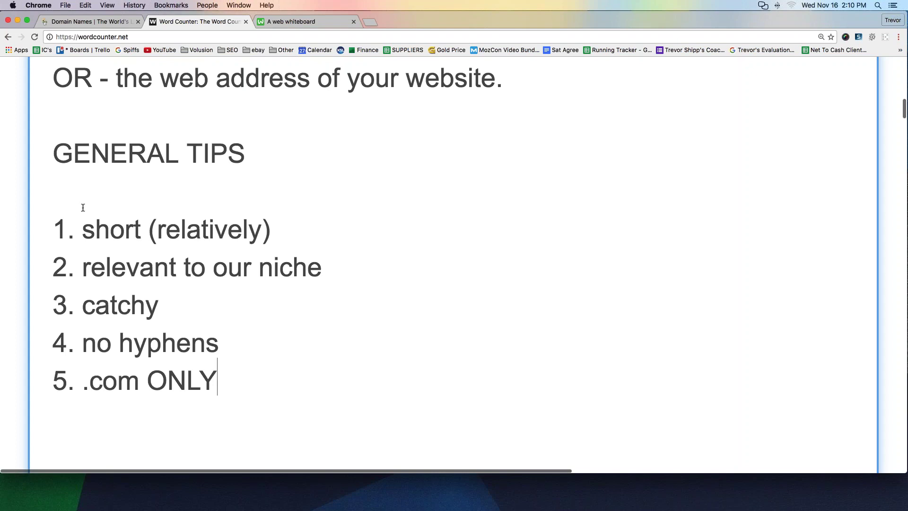
Step: Add the example domain mybestfoodstorageoutletshop4you.com after 'short (relatively)'
left_click(334, 229)
type("mybestfood")
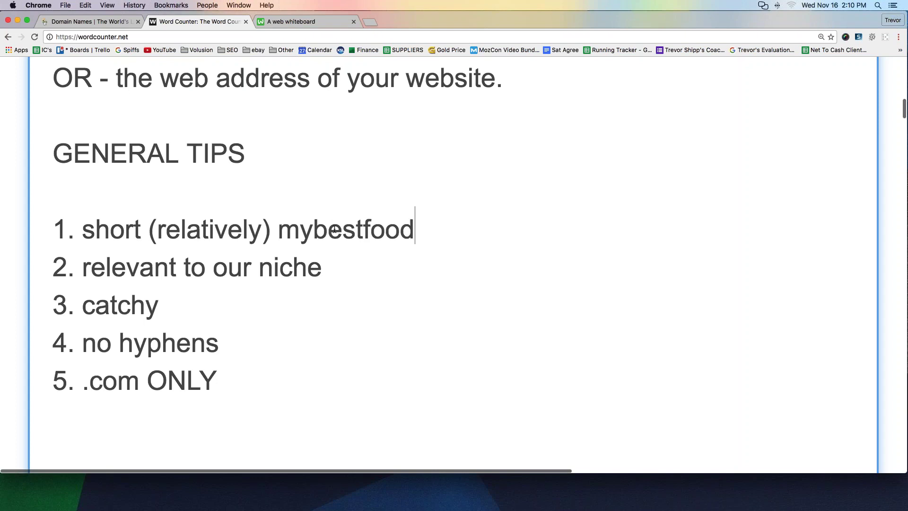
type("storageo")
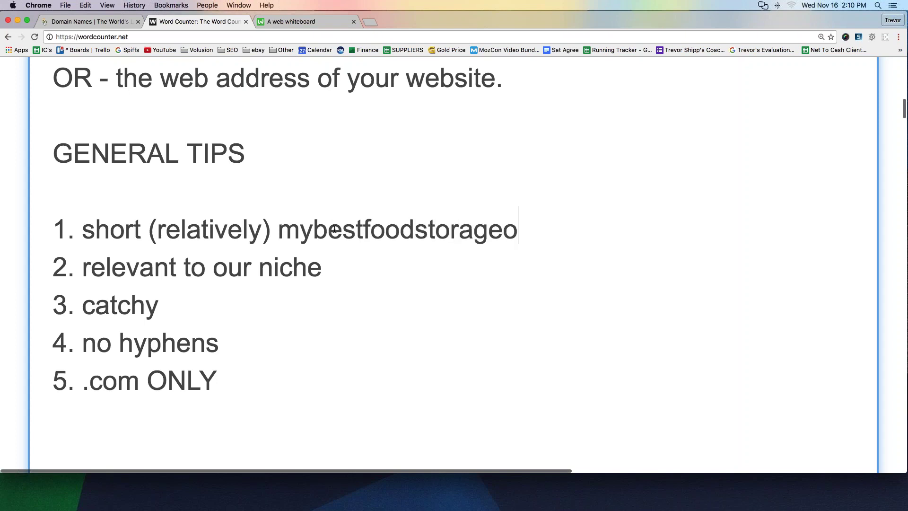
type("utletshop")
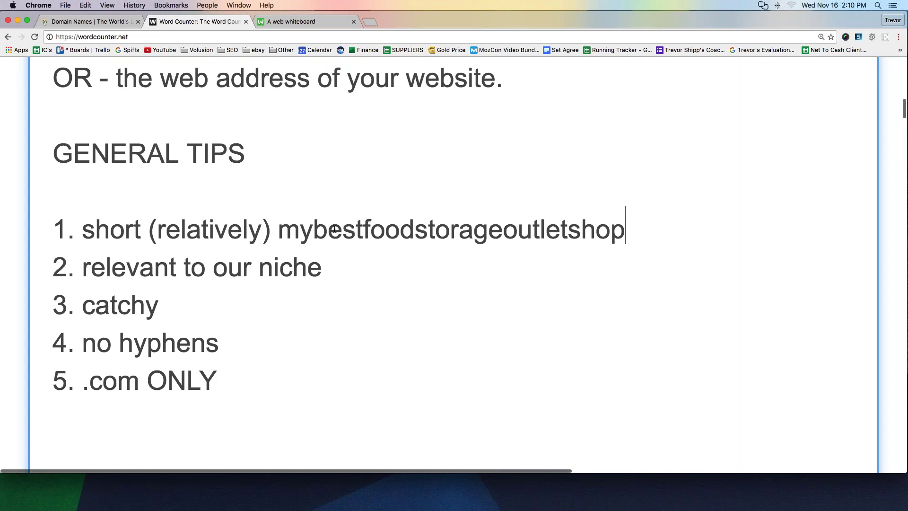
type("f")
key("BackSpace")
type("4you.com")
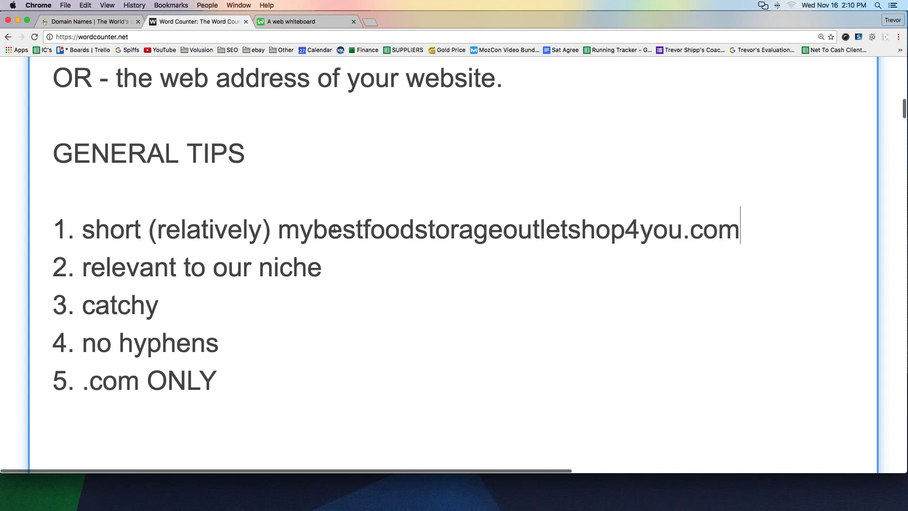
Step: Highlight the example domain and the 'relevant to our niche' tip to point them out
left_click_drag(278, 227, 744, 230)
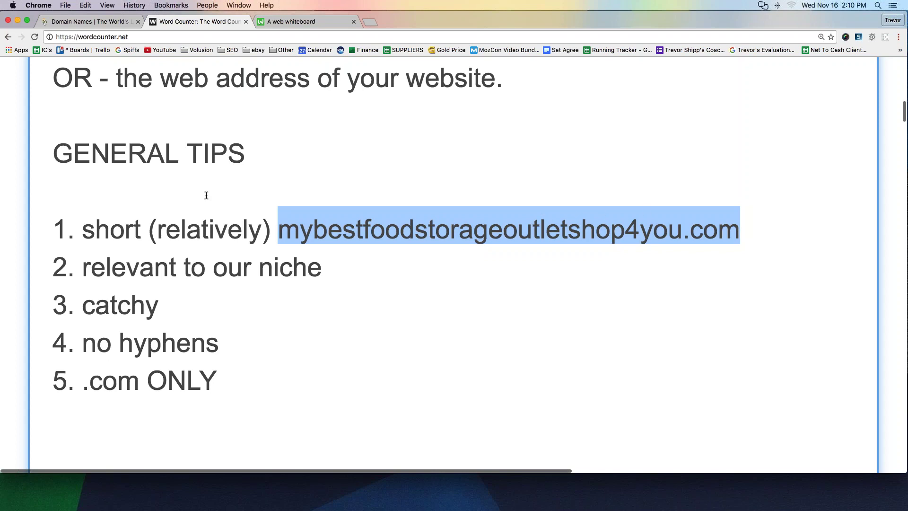
left_click(448, 193)
left_click_drag(280, 222, 761, 240)
left_click(111, 263)
left_click_drag(52, 263, 379, 257)
left_click(355, 225)
key("alt+Left")
left_click_drag(347, 224, 751, 210)
left_click_drag(54, 267, 353, 262)
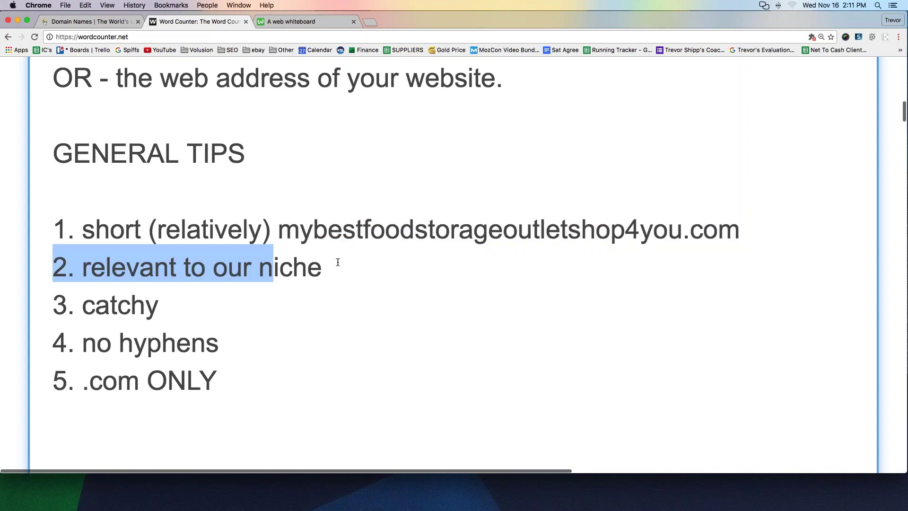
left_click(237, 301)
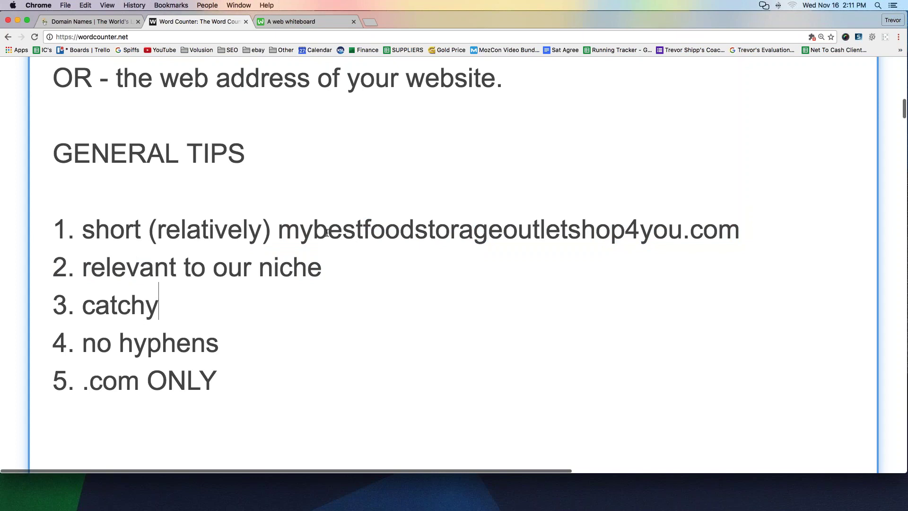
Step: Replace the long example domain with theoutletsuperstore.com, restoring tip 2 after an accidental deletion
scroll(278, 229, "down", 3)
scroll(278, 228, "up", 3)
left_click_drag(278, 227, 793, 246)
key("BackSpace")
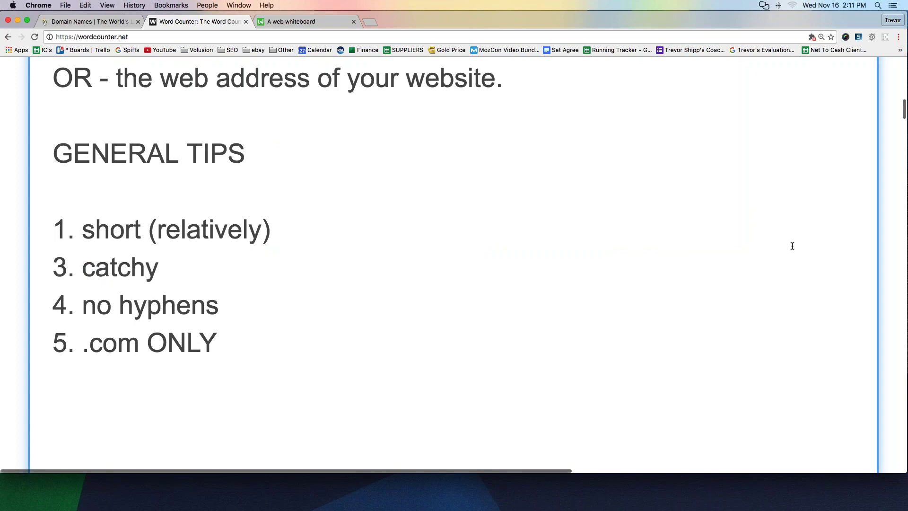
key("cmd+z")
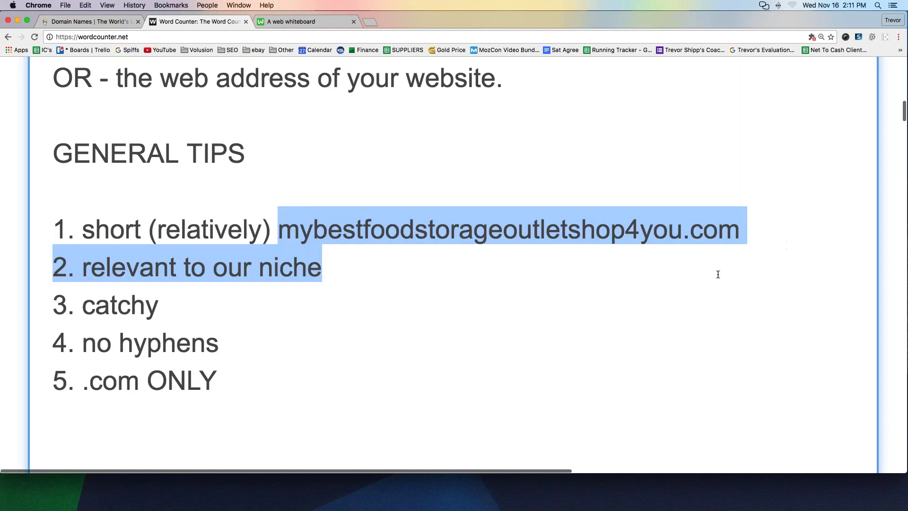
key("Up")
left_click_drag(278, 227, 748, 241)
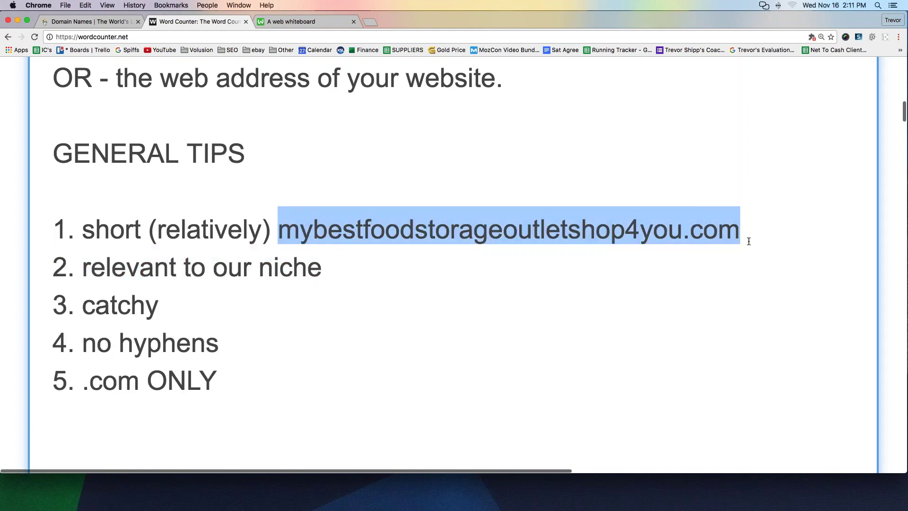
key("BackSpace")
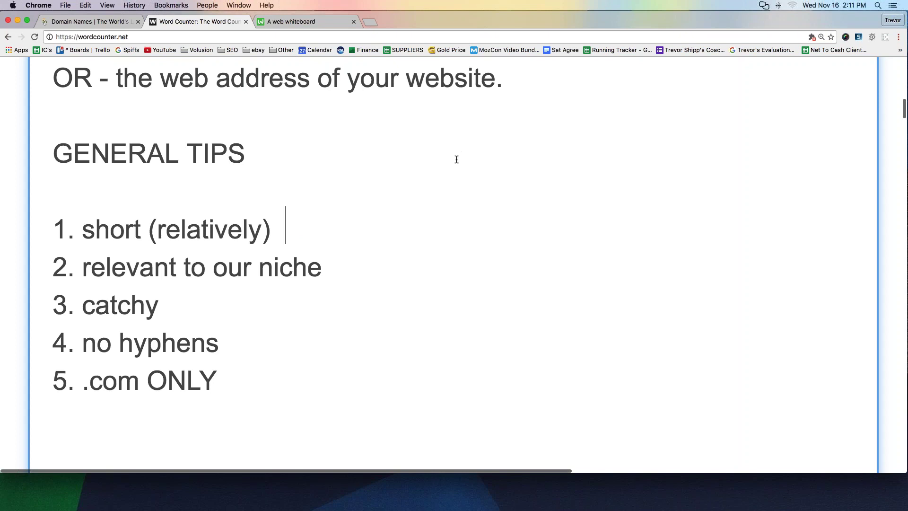
type("theout")
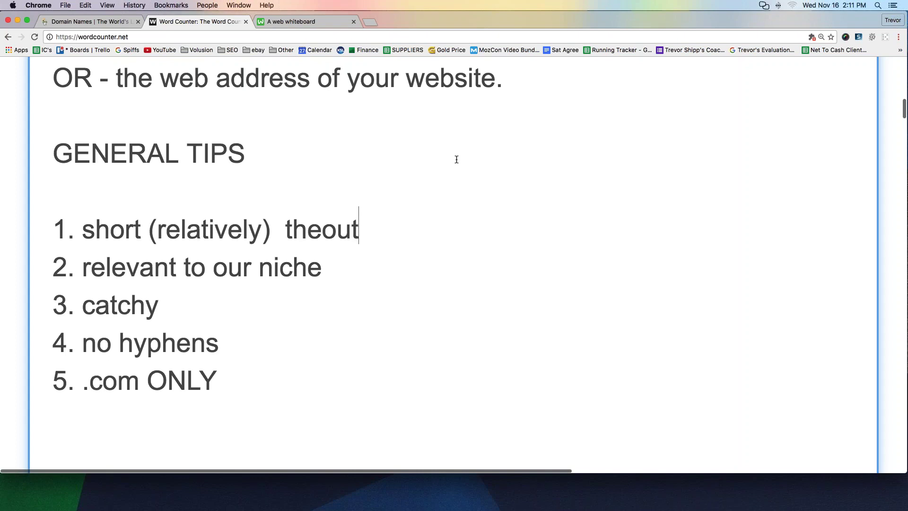
type("letsuperstore.com")
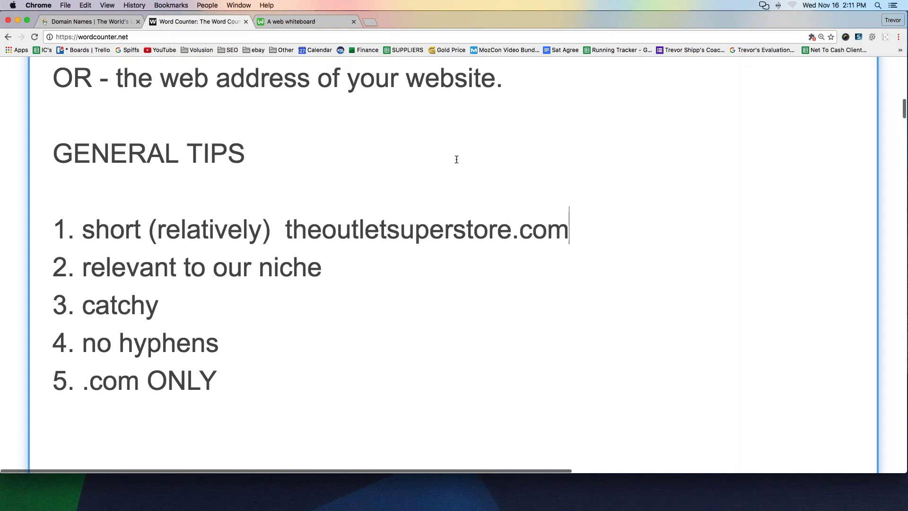
Step: Highlight theoutletsuperstore.com and the '3. catchy' tip to point them out
left_click(286, 225)
left_click_drag(287, 225, 400, 225)
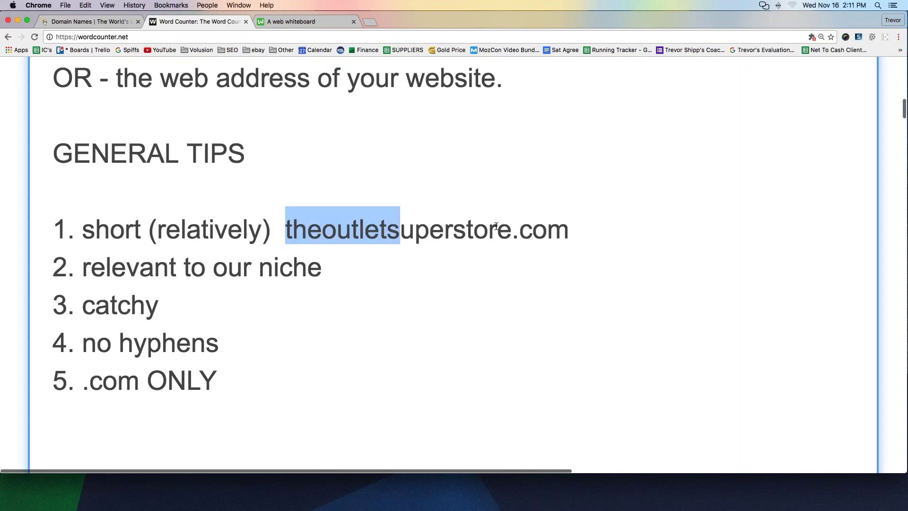
left_click_drag(496, 226, 590, 230)
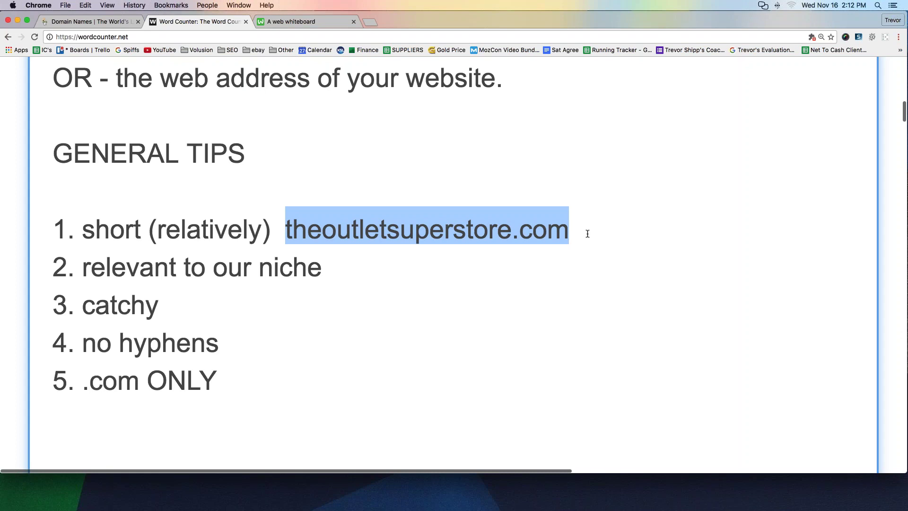
left_click(589, 229)
left_click_drag(574, 231, 285, 213)
left_click(285, 213)
left_click_drag(49, 303, 164, 303)
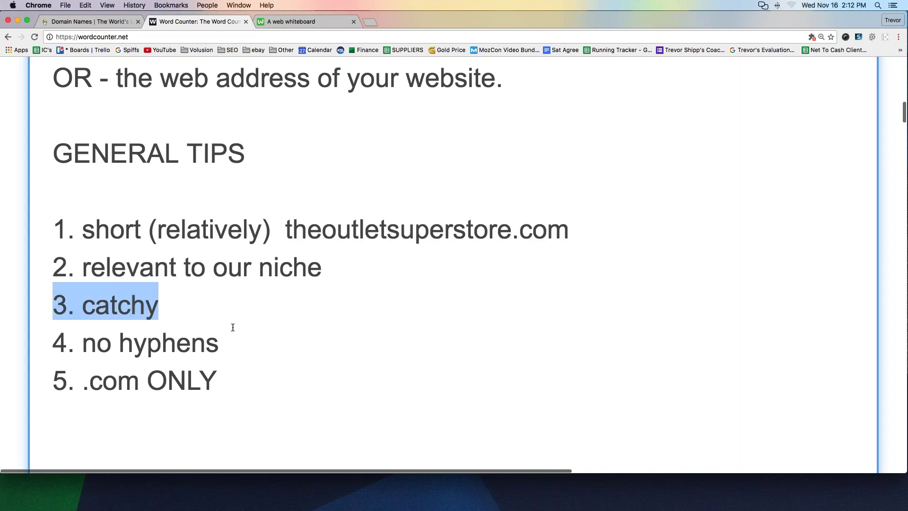
left_click(293, 225)
left_click_drag(286, 228, 574, 234)
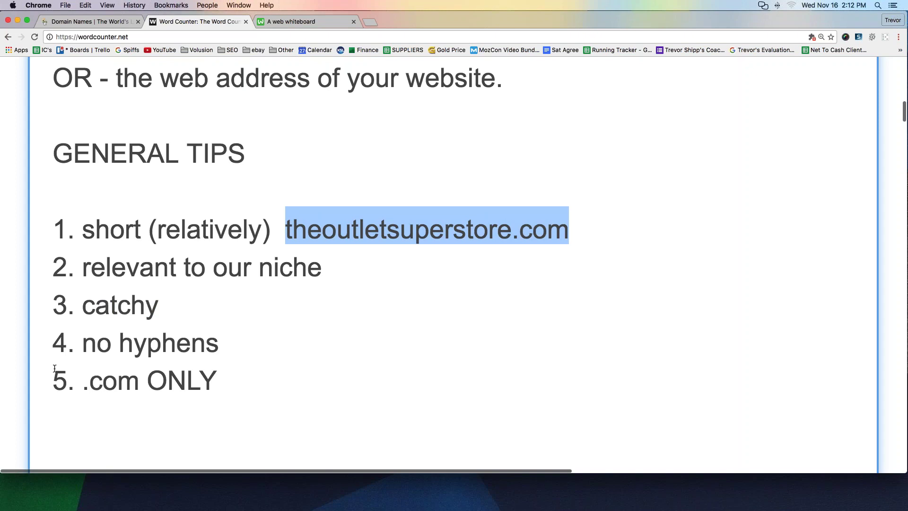
triple_click(400, 227)
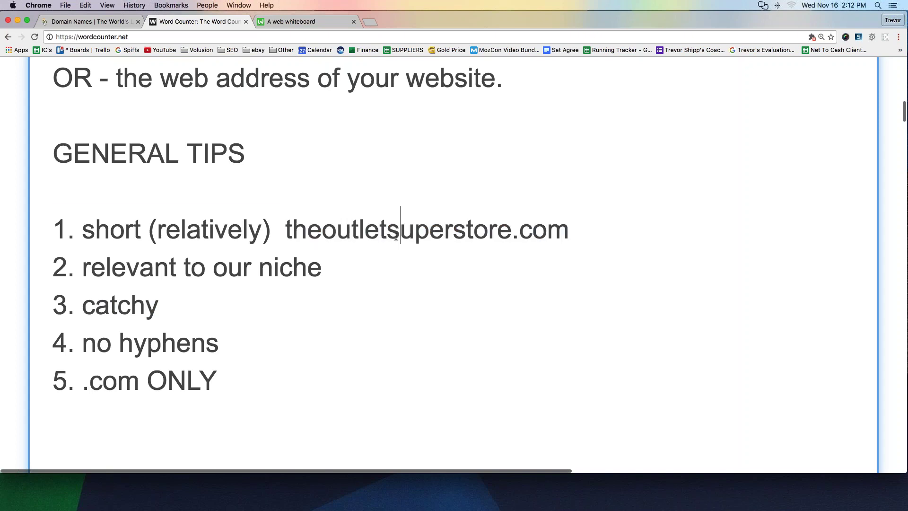
left_click(285, 228)
mouse_move(285, 228)
left_mouse_down()
mouse_move(570, 231)
mouse_move(288, 222)
left_mouse_up()
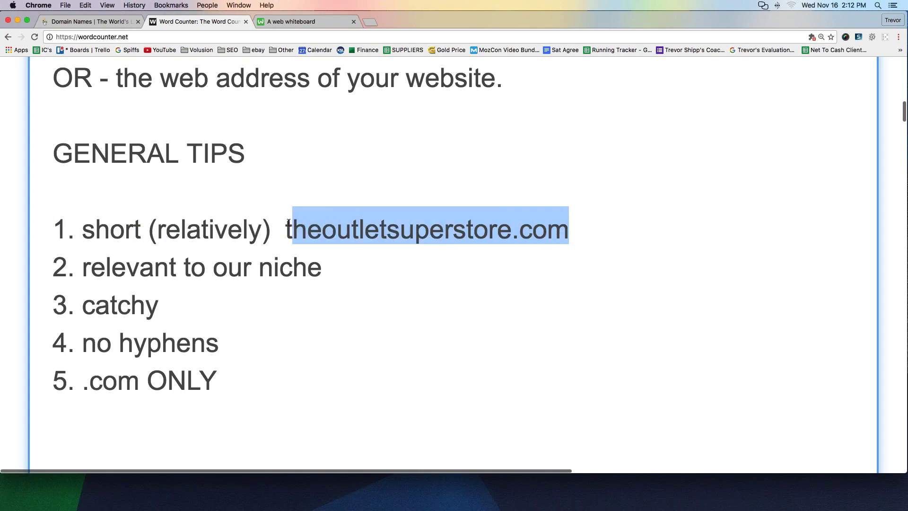
Step: Delete the example domain theoutletsuperstore.com from the first tip
key("BackSpace")
key("BackSpace")
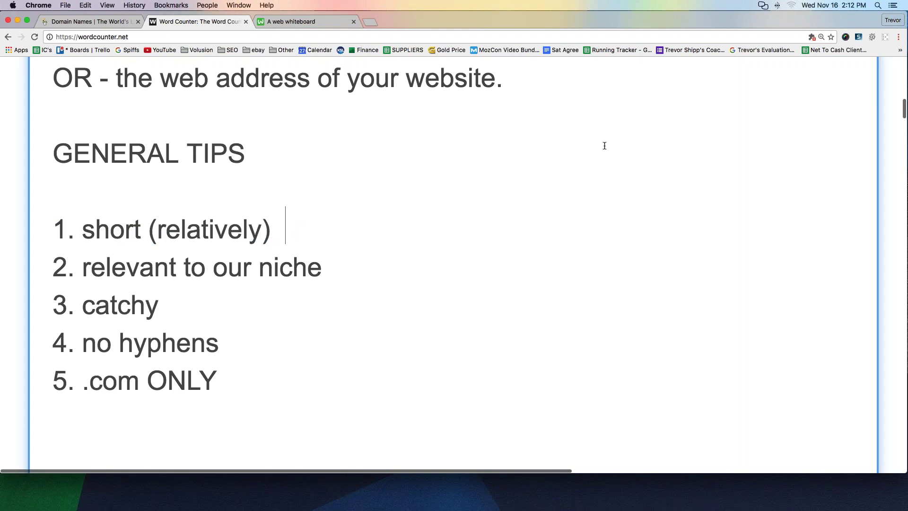
left_click(604, 146)
left_click(488, 207)
Step: Add a 'FOOD STORAGE' heading beside GENERAL TIPS and change tip 3 to 'catchy (memorable)'
left_click(466, 187)
left_click(454, 166)
type("FOODS")
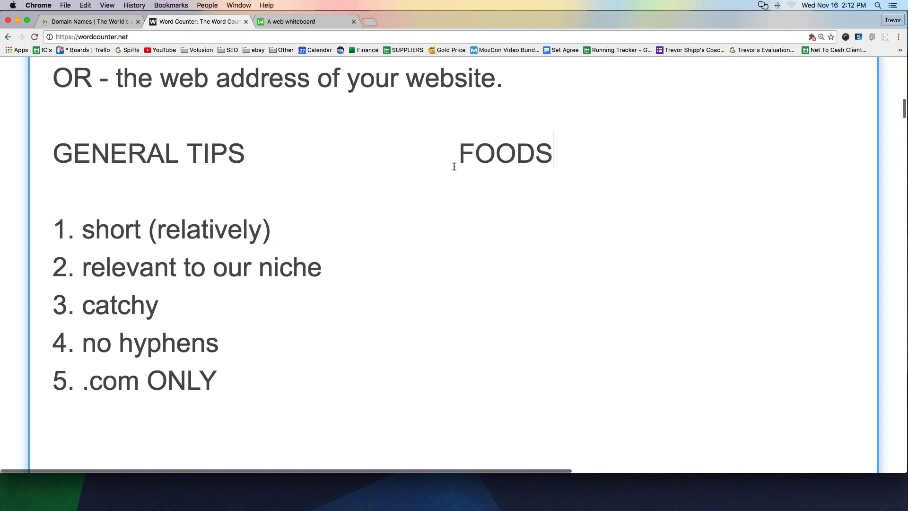
type("TORAGE")
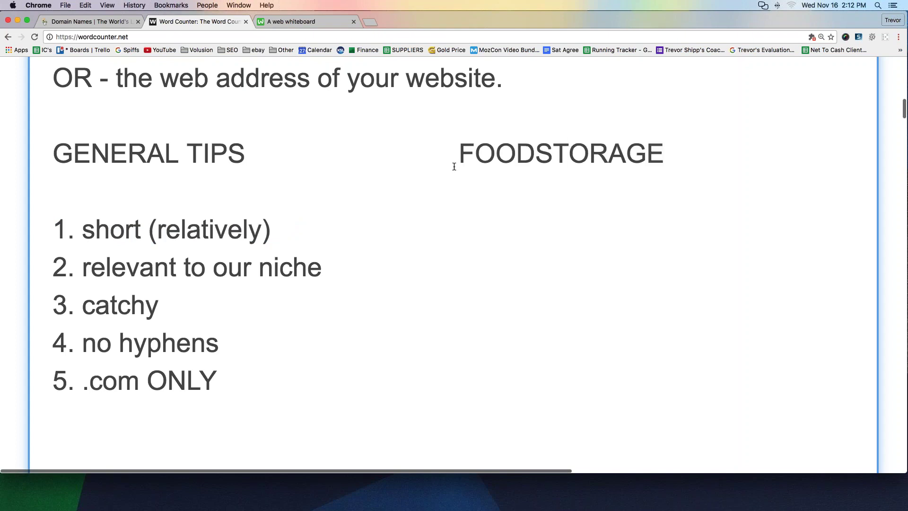
left_click(536, 152)
key("Down")
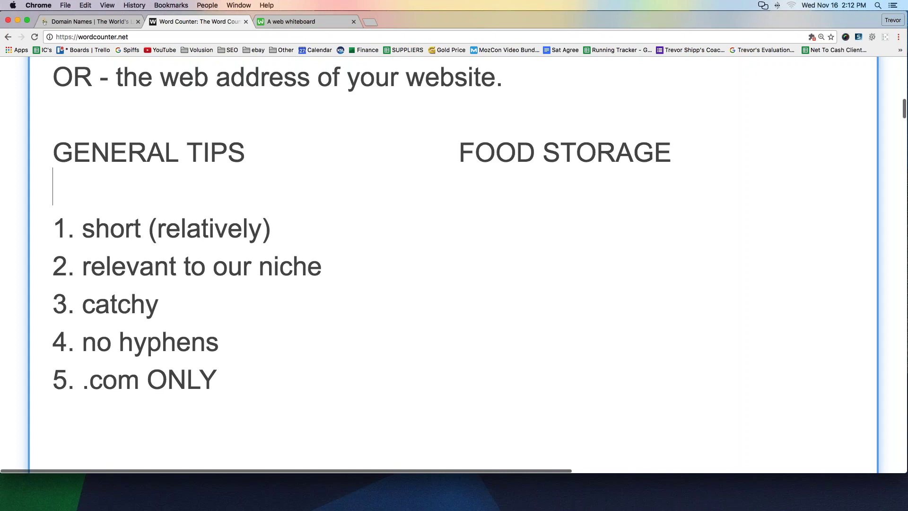
left_click(216, 296)
type("(memorable)")
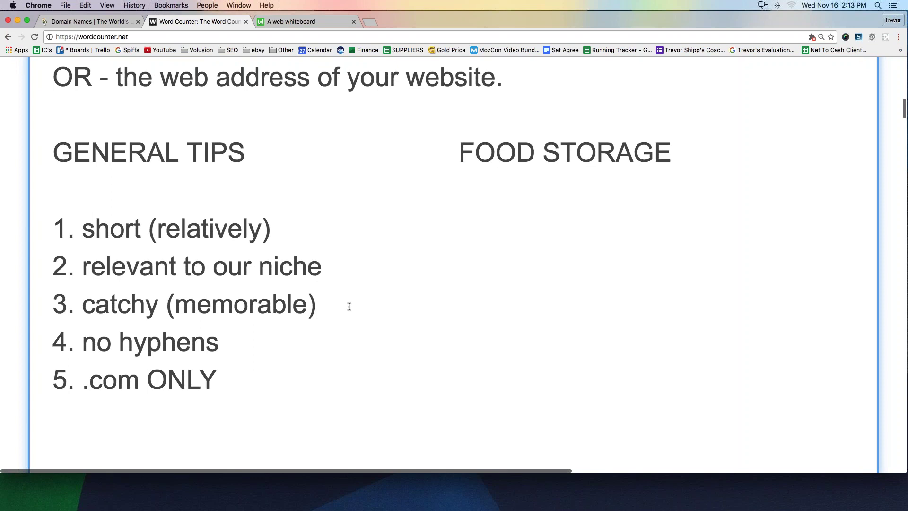
Step: Type the example blue-mountain-foodstorage.com after the '4. no hyphens' tip
left_click_drag(54, 307, 325, 305)
left_click(246, 340)
left_click_drag(53, 341, 308, 324)
left_click(334, 339)
type("blue-mou")
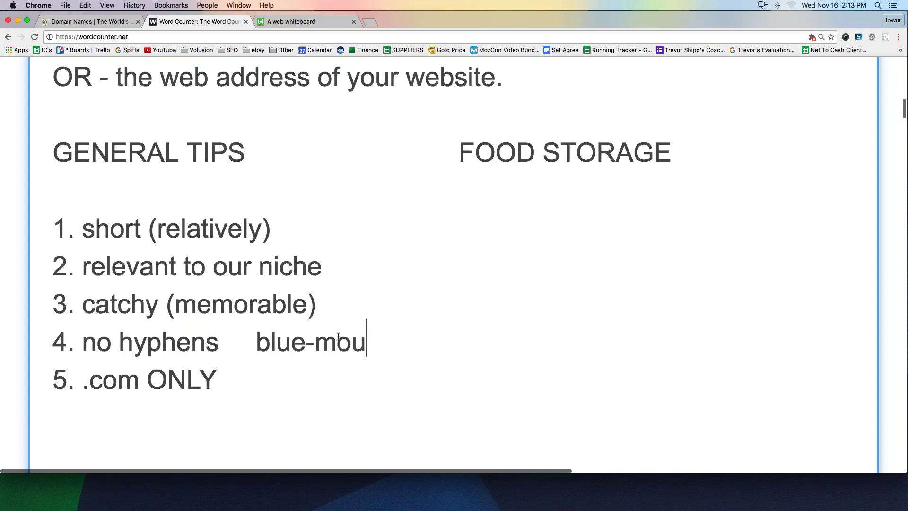
type("ntain-foo")
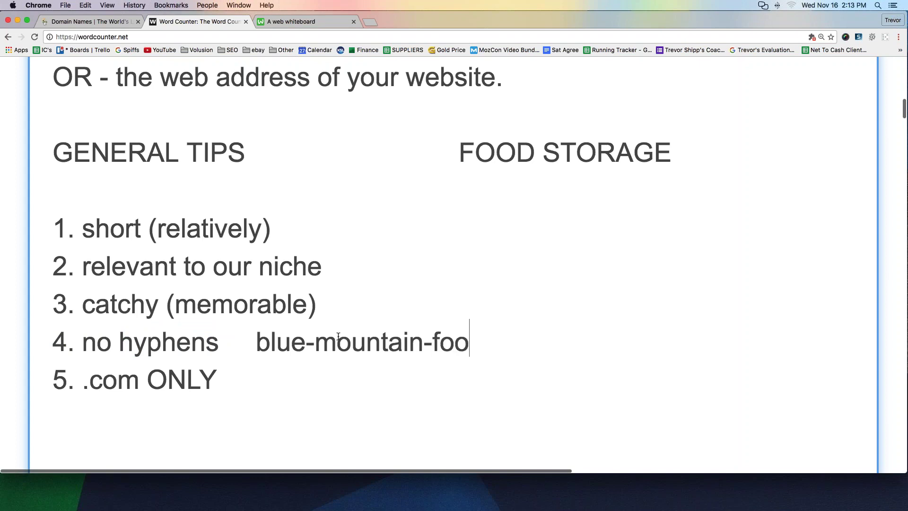
type("dstorage.c")
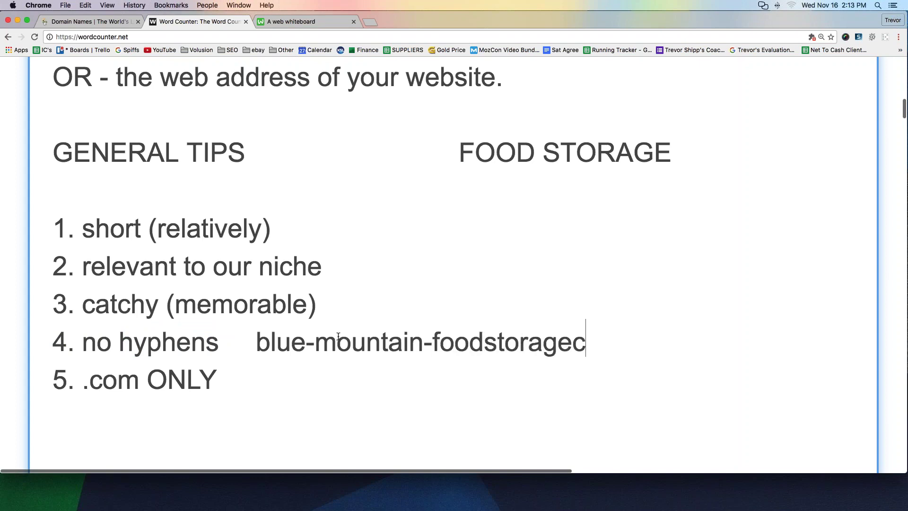
type("om")
key("BackSpace")
key("BackSpace")
key("BackSpace")
type(".com")
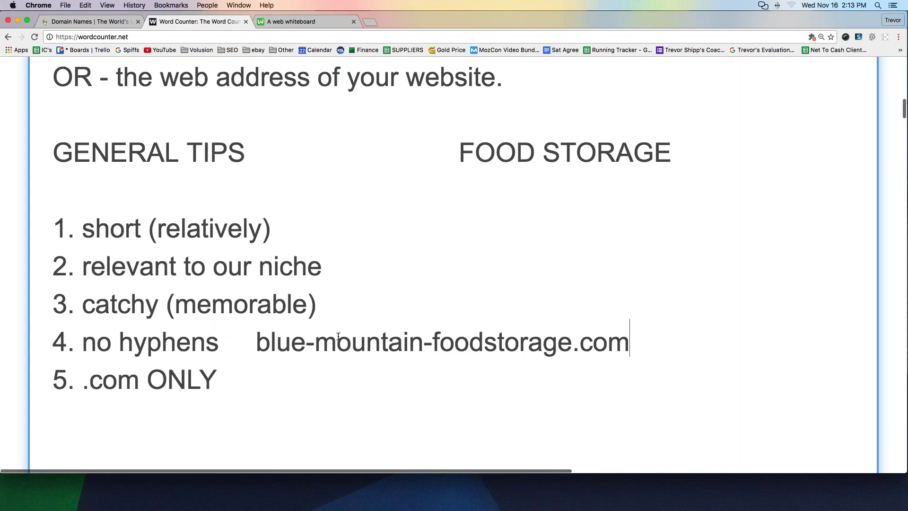
Step: Replace the hyphenated example with bluemountainfoodstorage.com
left_click(367, 337)
left_click(269, 337)
left_click_drag(271, 337, 662, 340)
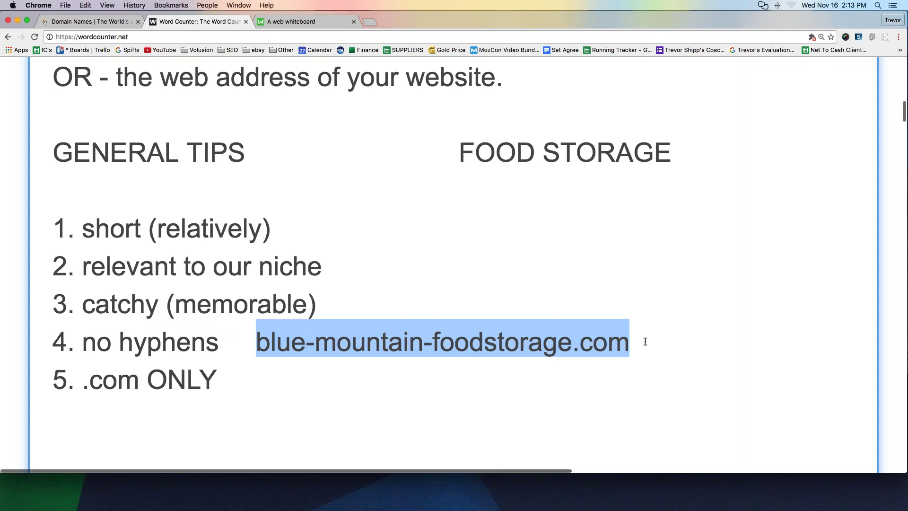
left_click(662, 340)
left_click(431, 341)
left_click(353, 362)
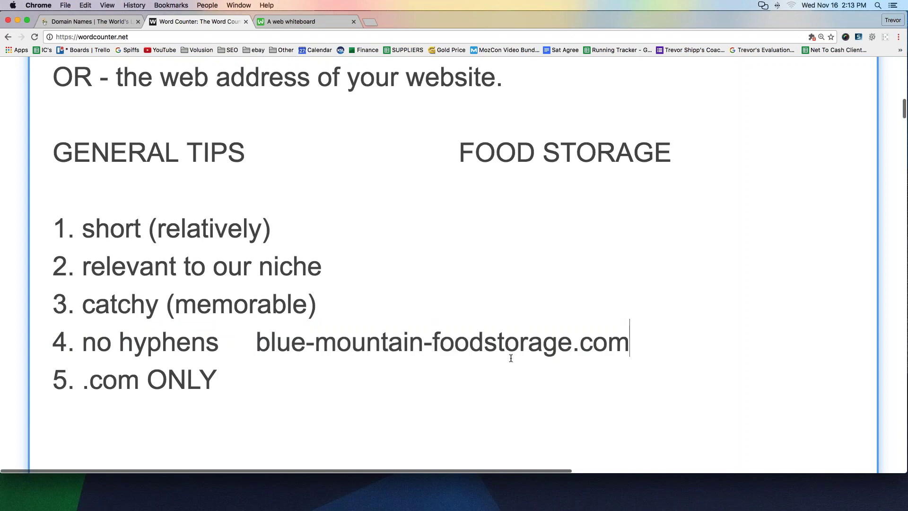
left_click_drag(643, 357, 261, 340)
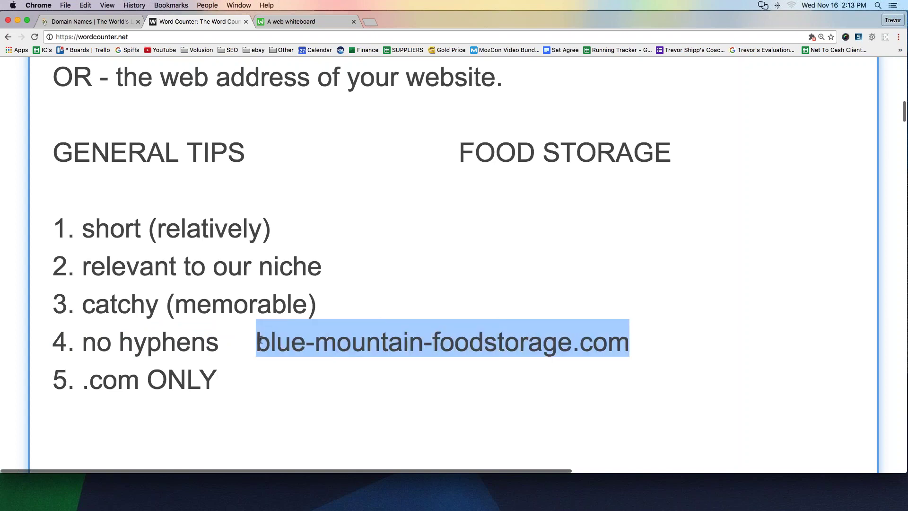
key("BackSpace")
type("bluemou")
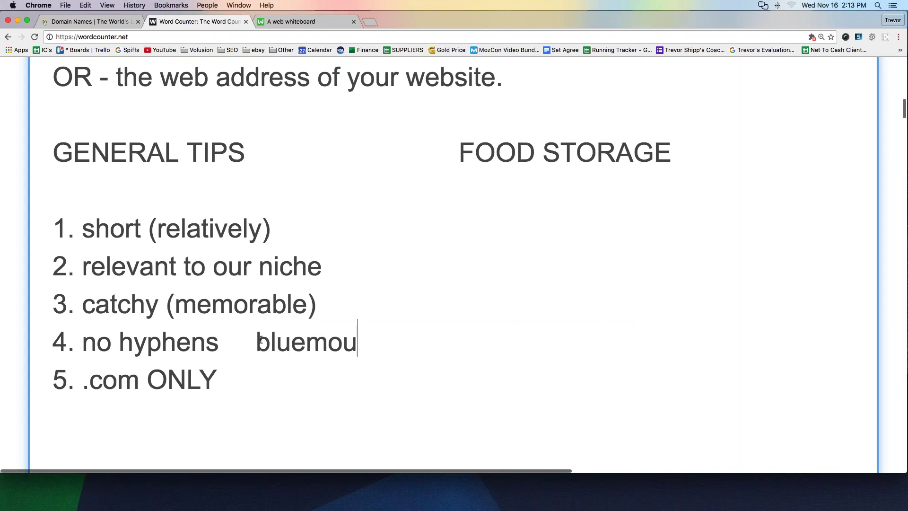
type("ntainfoodstorage.com")
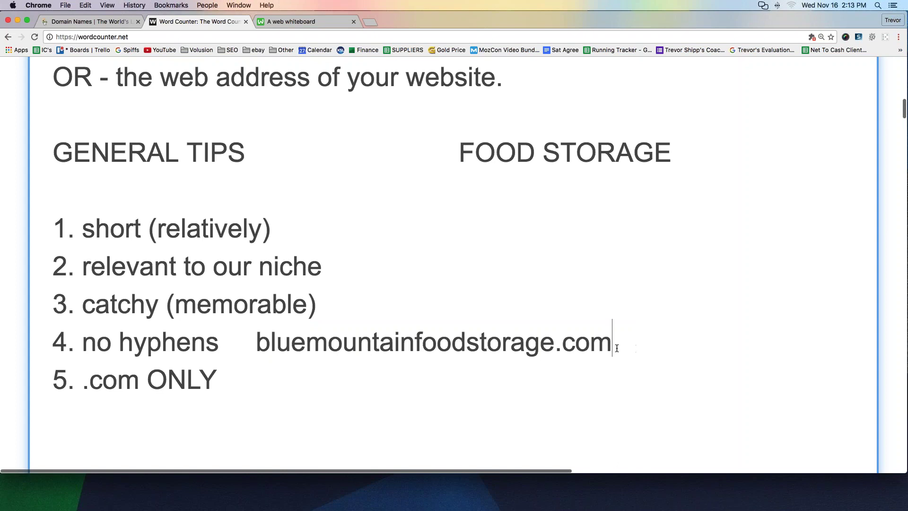
Step: Highlight the new example domain and the FOOD STORAGE heading to point them out
left_click_drag(613, 339, 261, 339)
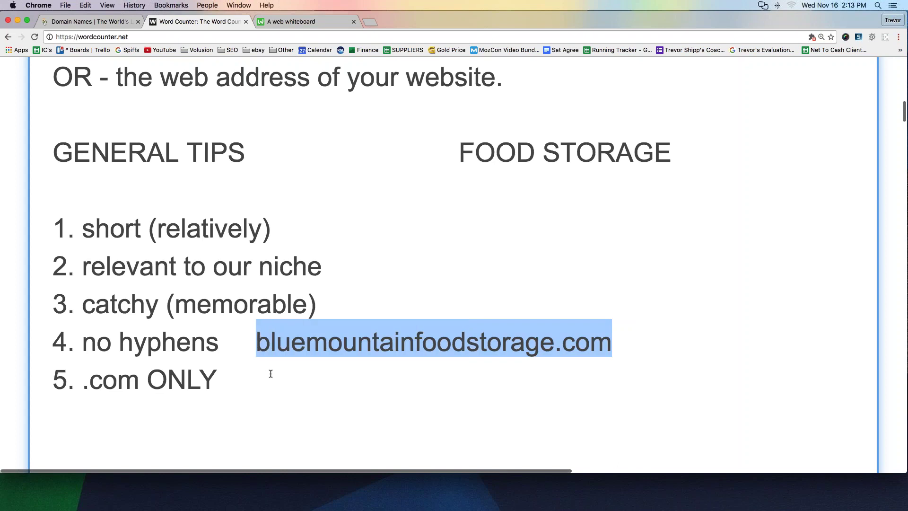
left_click(357, 339)
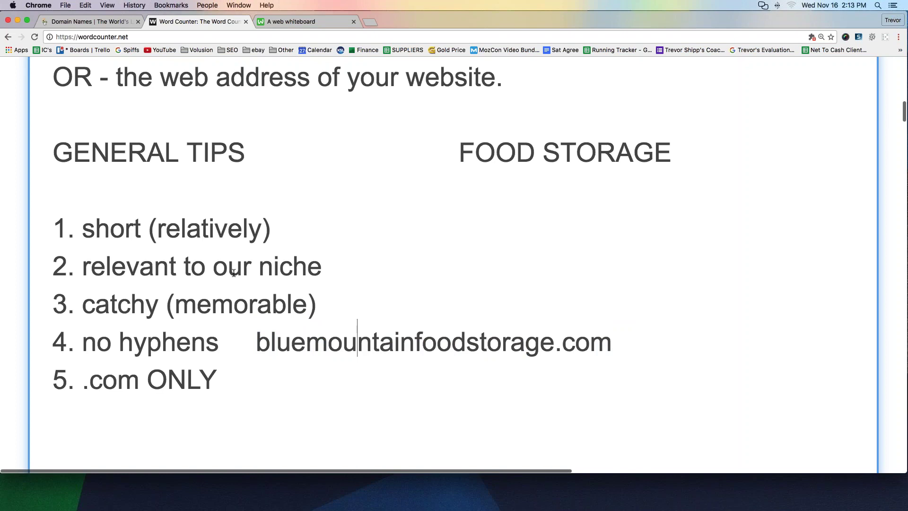
left_click_drag(257, 340, 614, 343)
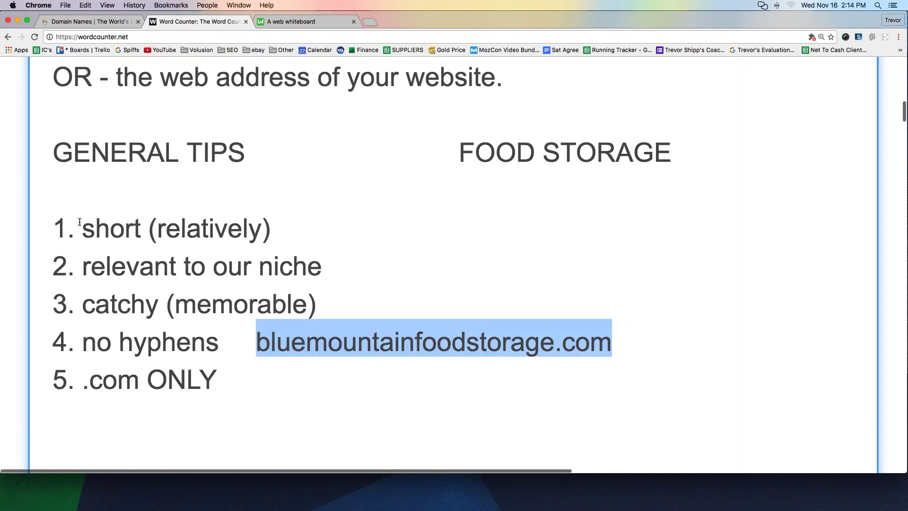
left_click(492, 217)
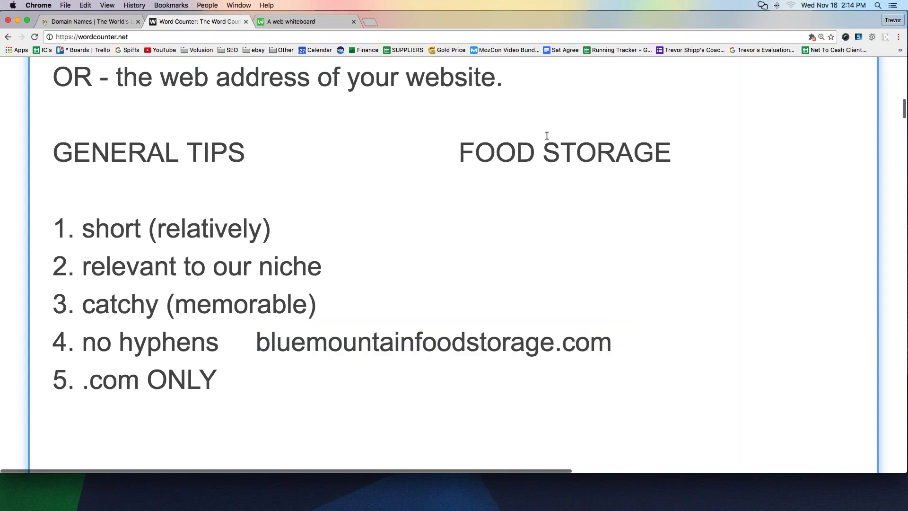
left_click(643, 141)
left_click_drag(634, 151, 460, 144)
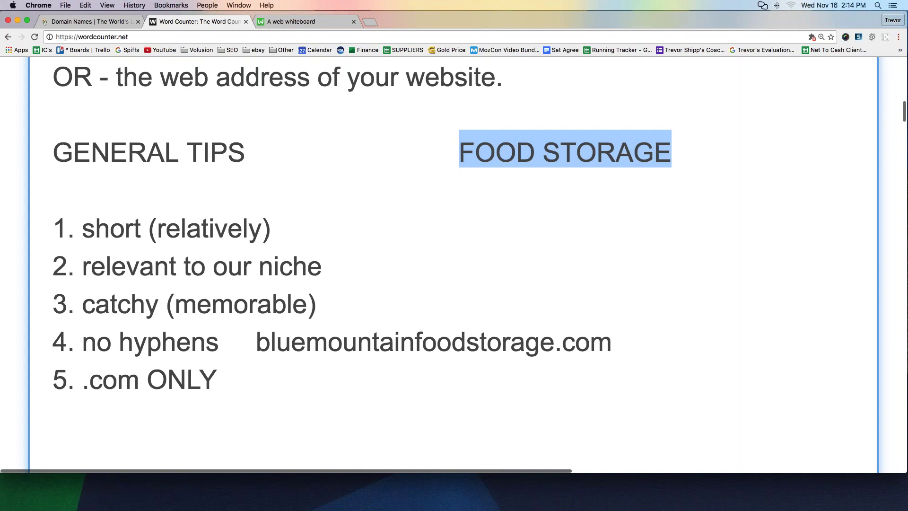
left_click(490, 175)
Step: Highlight the example domain again and the .com in tip 5 while discussing them
left_click(356, 230)
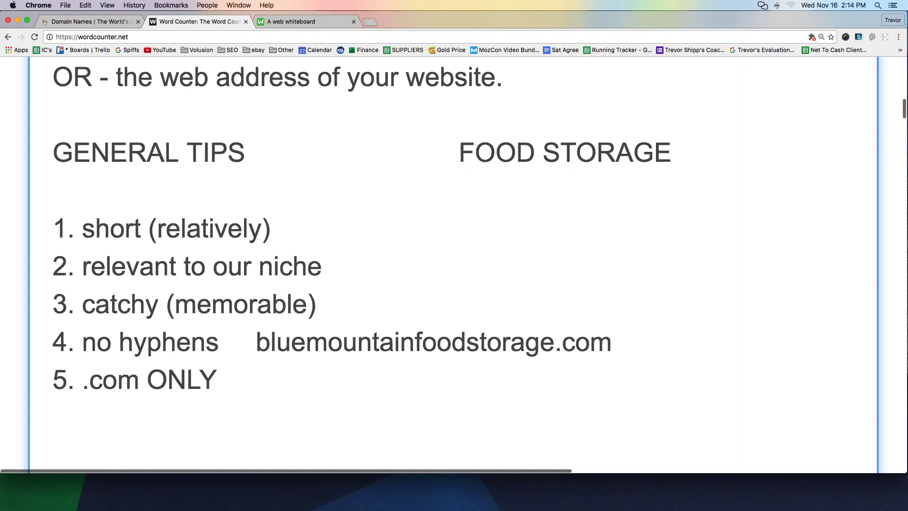
left_click(469, 358)
left_click_drag(256, 341, 634, 336)
left_click(273, 379)
left_click_drag(76, 381, 140, 381)
left_click(309, 373)
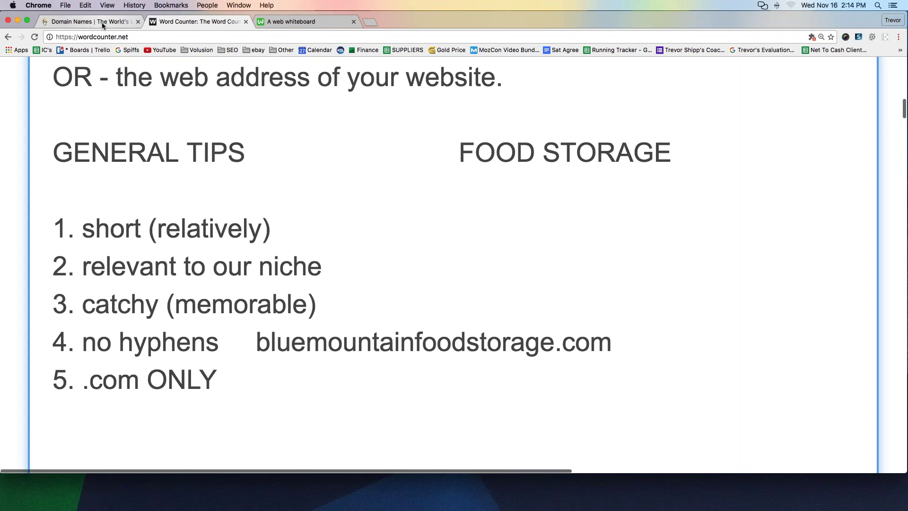
left_click(80, 22)
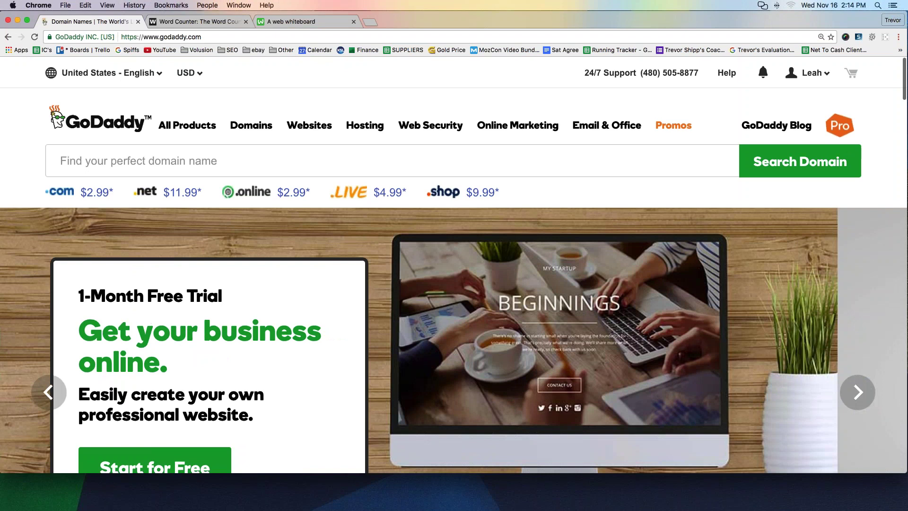
mouse_move(527, 179)
left_mouse_down()
mouse_move(39, 174)
mouse_move(83, 219)
mouse_move(240, 222)
mouse_move(487, 210)
mouse_move(517, 185)
left_mouse_up()
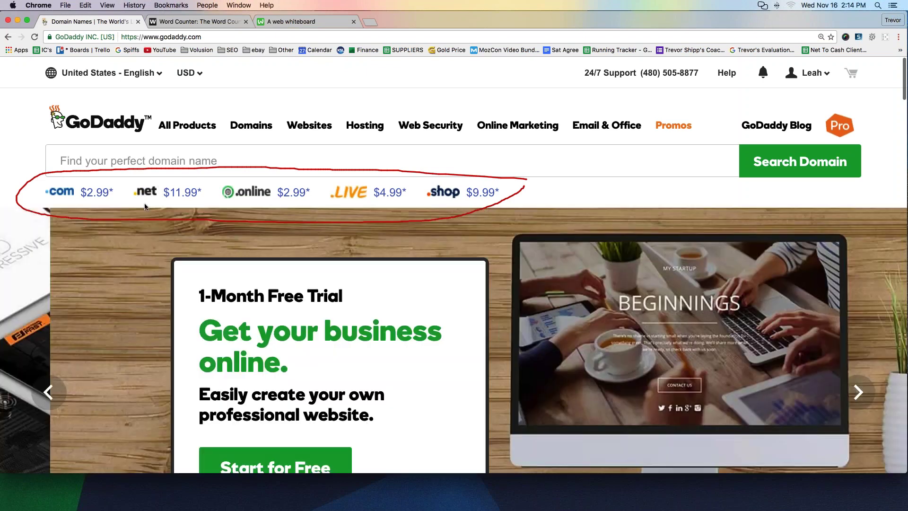
left_click_drag(137, 206, 484, 204)
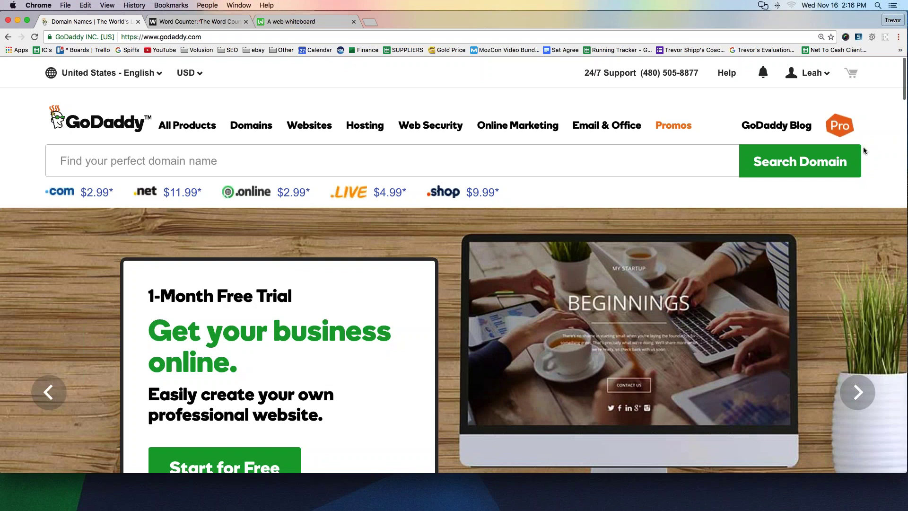
left_click(219, 22)
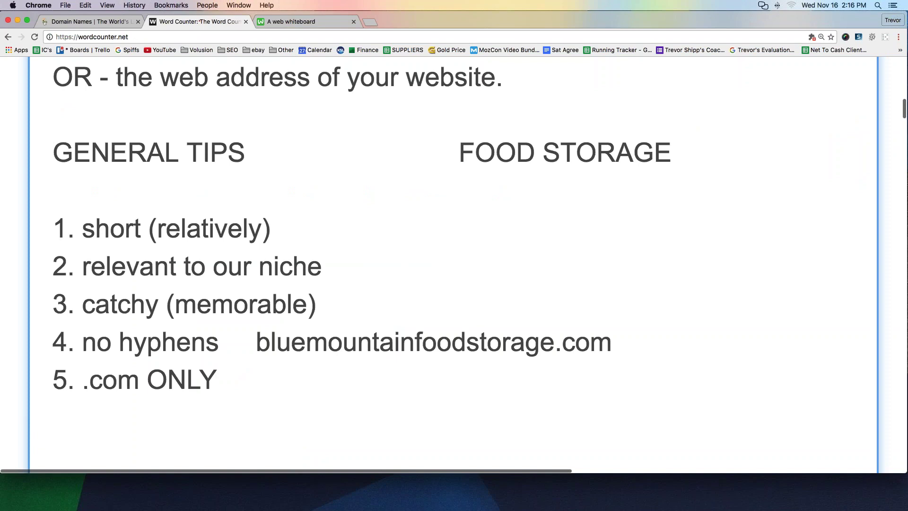
Step: Delete bluemountainfoodstorage.com beside the no-hyphens tip and remove the extra space in FOOD STORAGE
key("Return")
left_click_drag(256, 341, 611, 342)
key("BackSpace")
left_click(520, 152)
left_click(549, 150)
key("BackSpace")
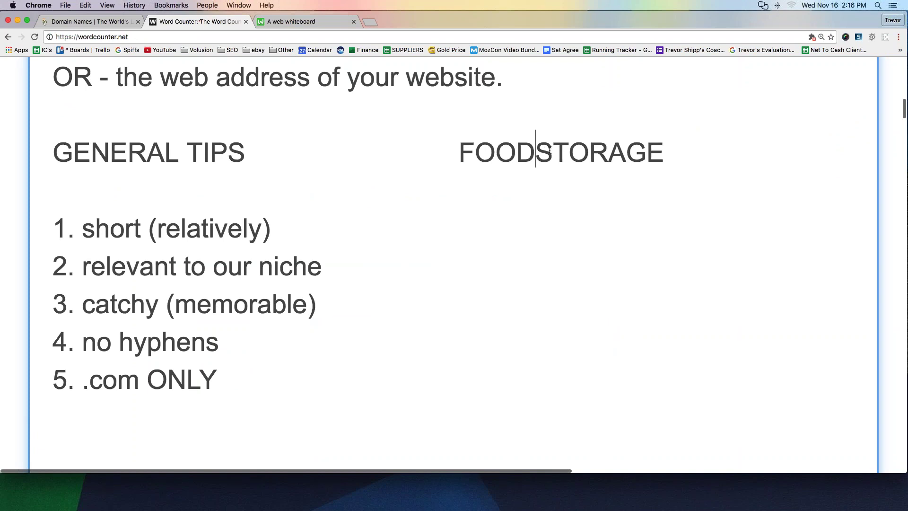
key("BackSpace")
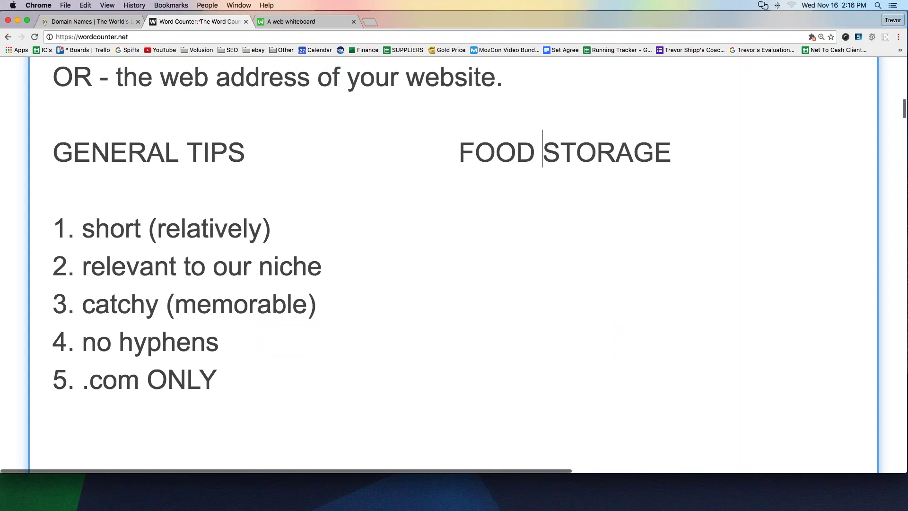
Step: Switch back to the GoDaddy homepage and zoom it to 175%
left_click(71, 21)
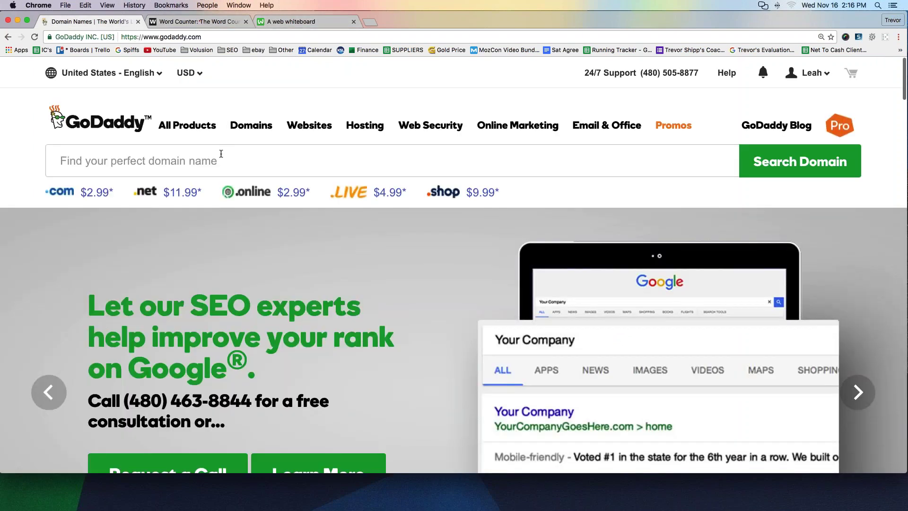
key("super+equal")
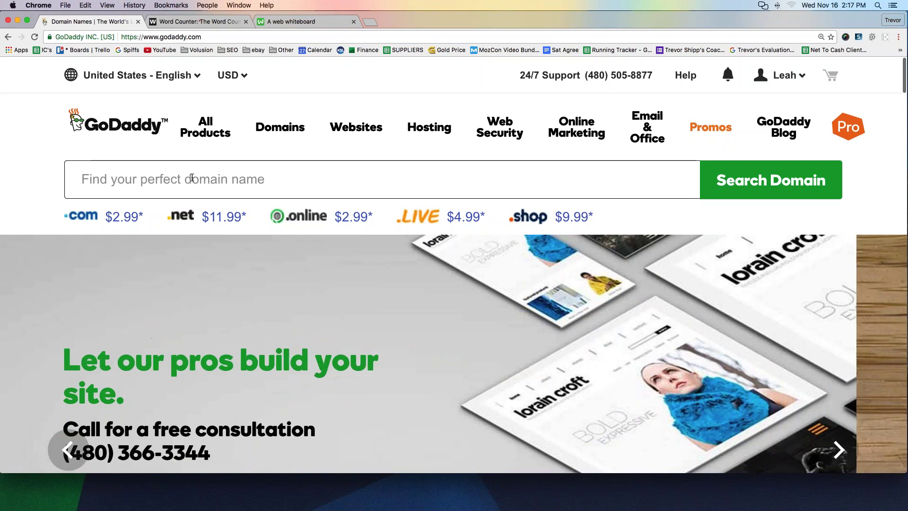
Step: Search GoDaddy for foodstorage.com and mark its 'taken' message in red
type("foo")
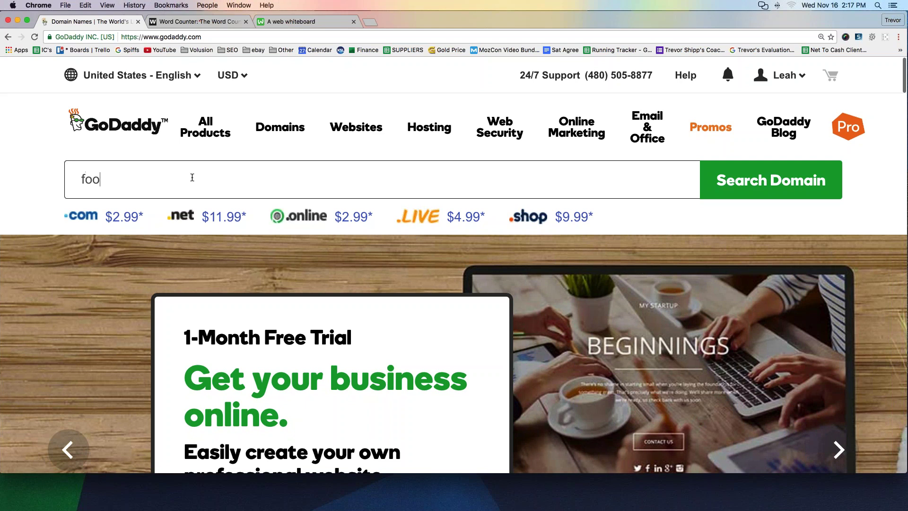
type("dstorage")
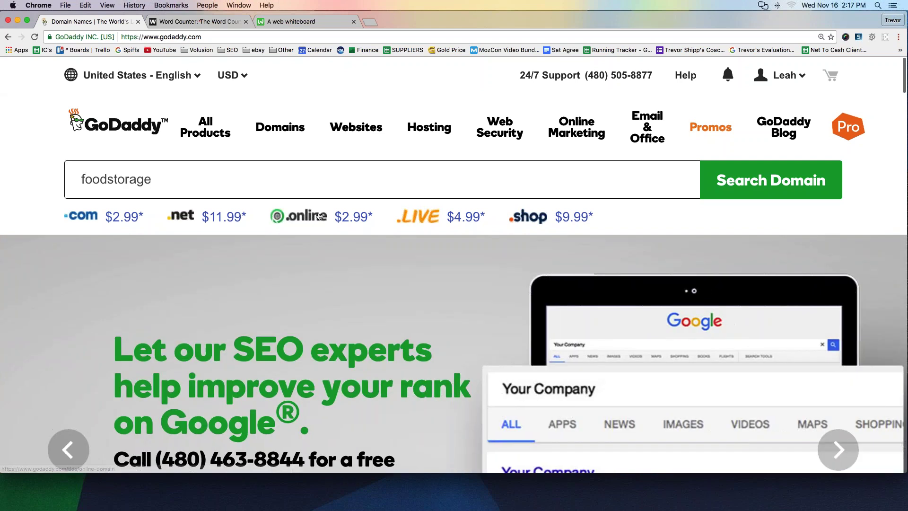
type(",cio")
key("BackSpace")
key("BackSpace")
key("BackSpace")
key("BackSpace")
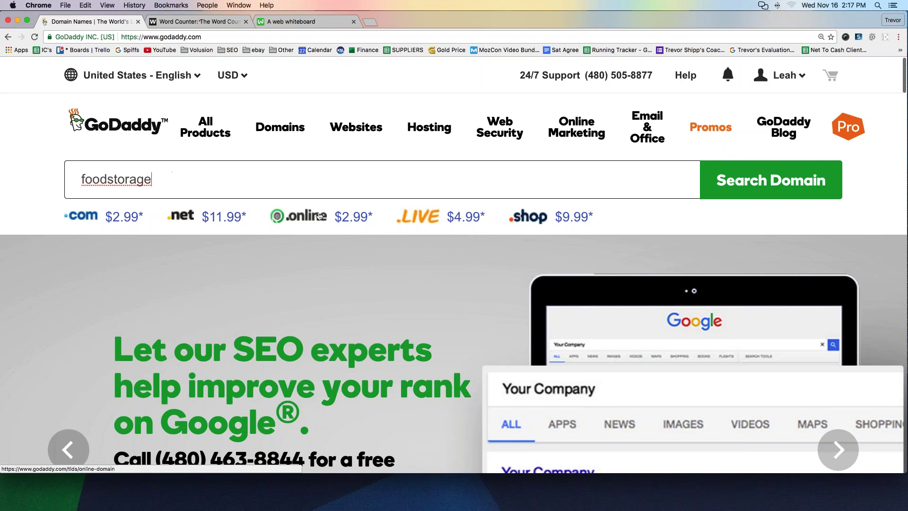
type(".com")
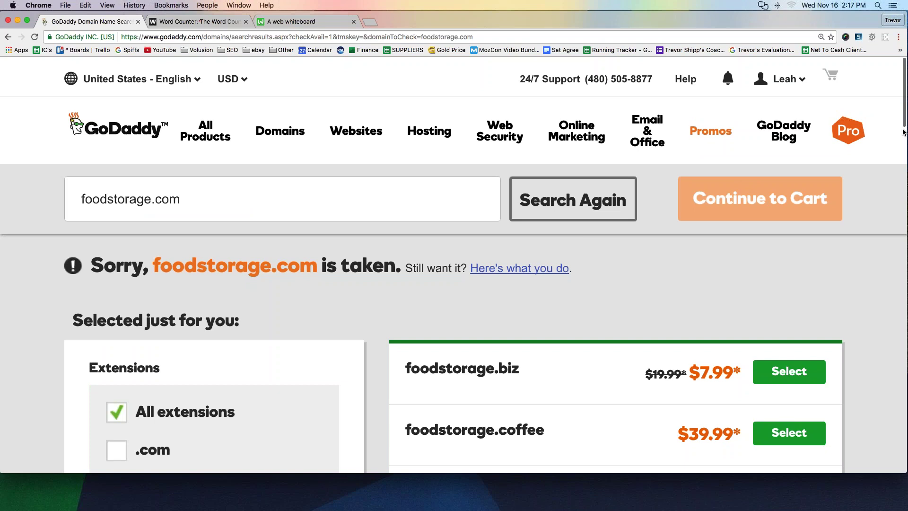
mouse_move(38, 280)
left_mouse_down()
mouse_move(539, 280)
mouse_move(590, 268)
mouse_move(518, 246)
mouse_move(175, 238)
left_mouse_up()
left_click_drag(58, 256, 37, 278)
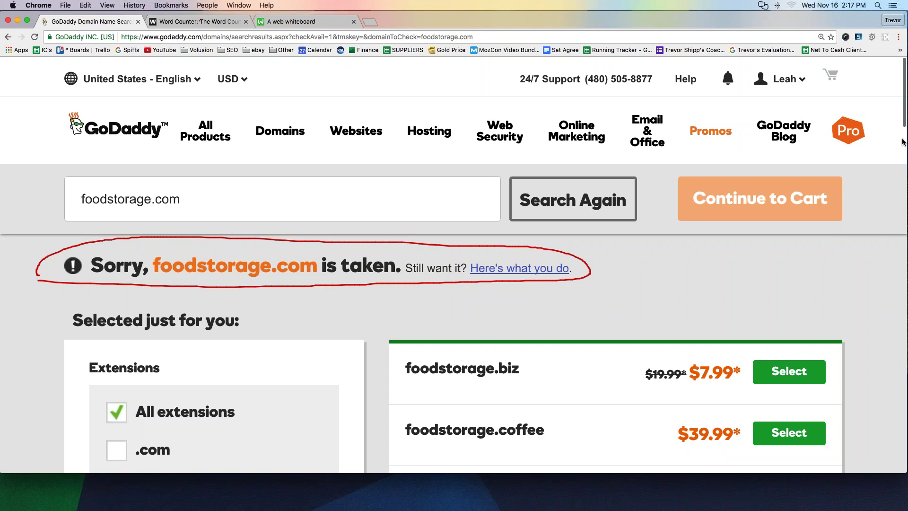
Step: Clear the annotation and delete foodstorage.com from the search box
key("Escape")
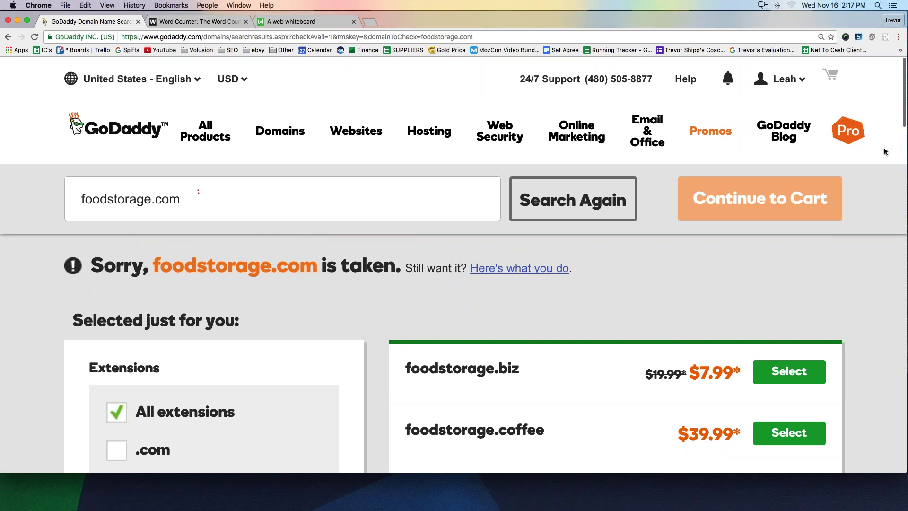
left_click_drag(287, 191, 31, 188)
key("BackSpace")
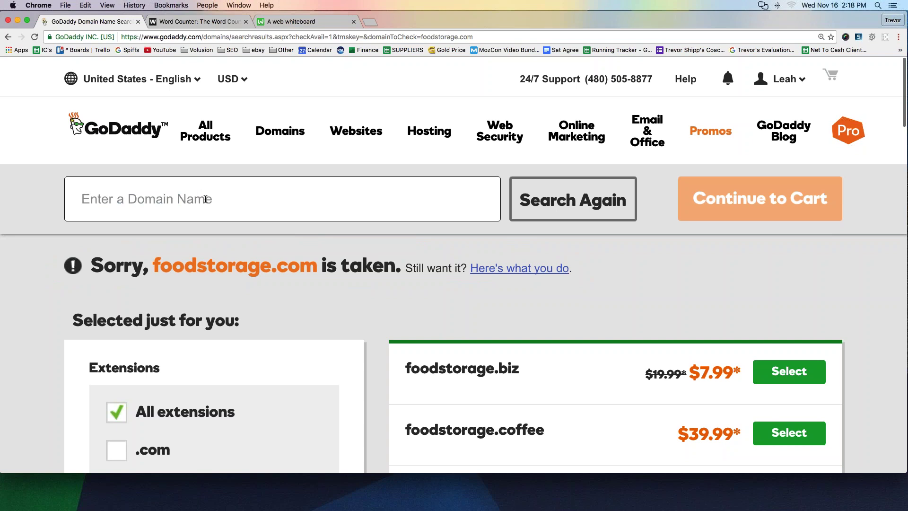
Step: Search GoDaddy for foodstorageshop.com
type("foodstoa")
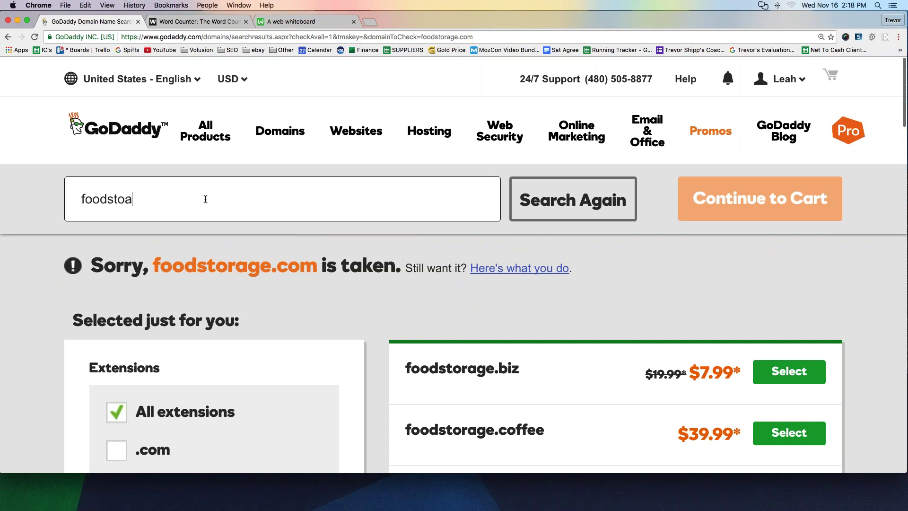
key("BackSpace")
type("rageshop.com")
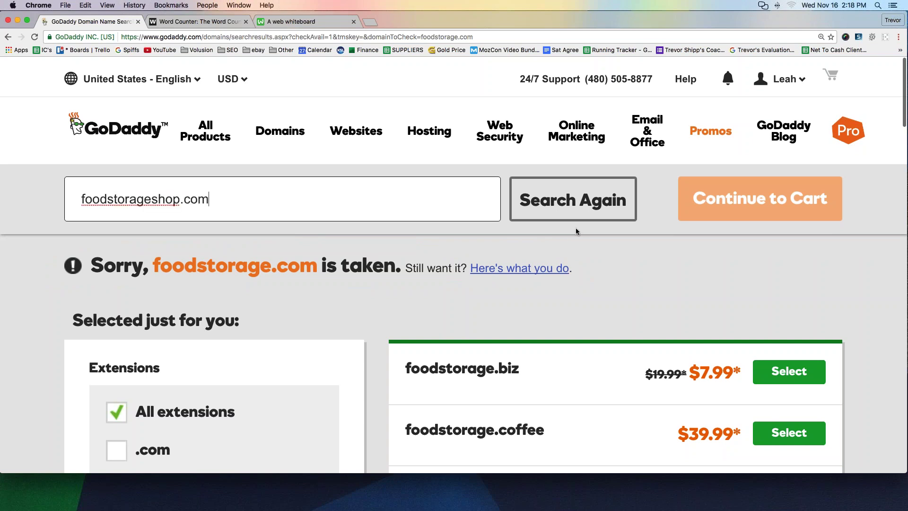
left_click(575, 213)
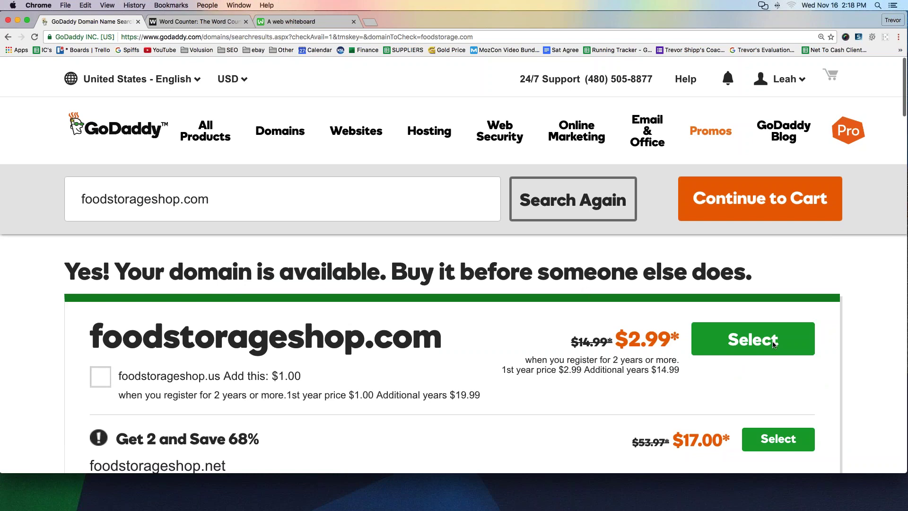
Step: Circle the $2.99 availability result, close the chat popup, and underline the .us add-on
mouse_move(56, 308)
left_mouse_down()
mouse_move(254, 314)
mouse_move(737, 302)
mouse_move(859, 344)
mouse_move(811, 397)
mouse_move(640, 416)
mouse_move(210, 417)
mouse_move(55, 384)
mouse_move(65, 316)
left_mouse_up()
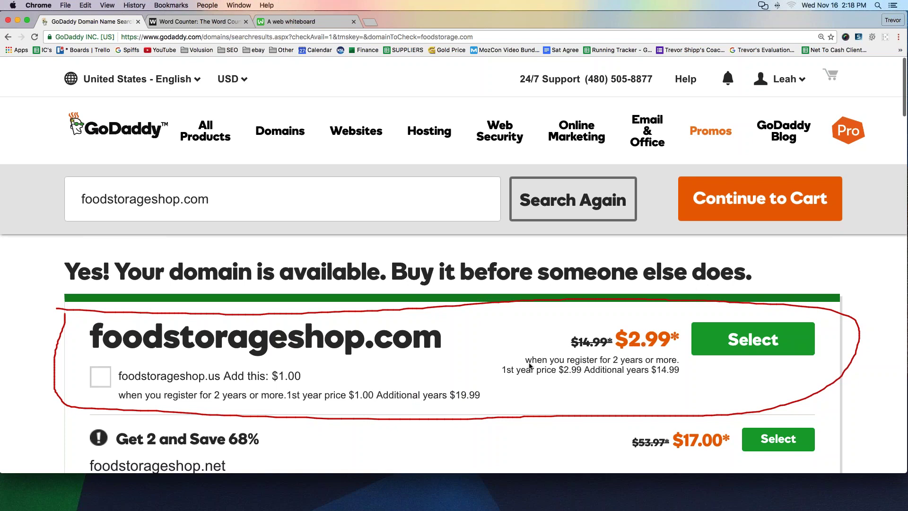
left_click_drag(517, 354, 515, 359)
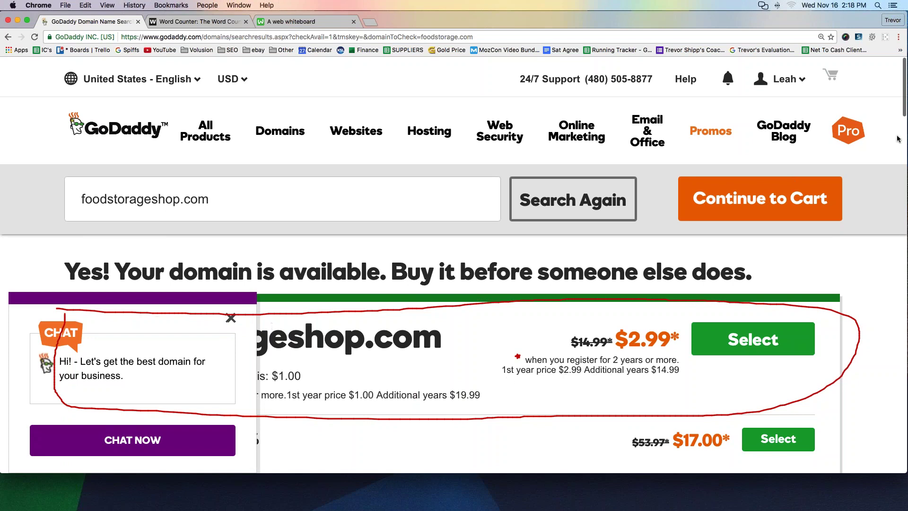
left_click(231, 317)
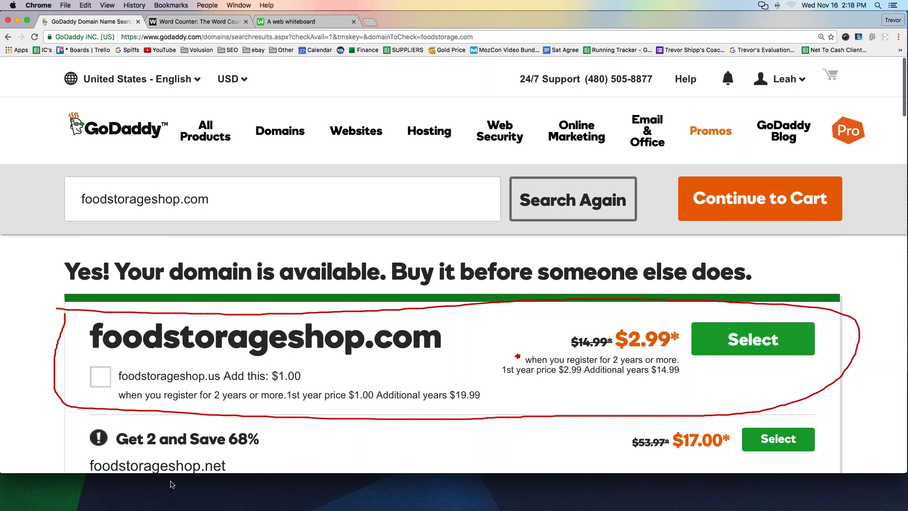
left_click_drag(107, 386, 305, 387)
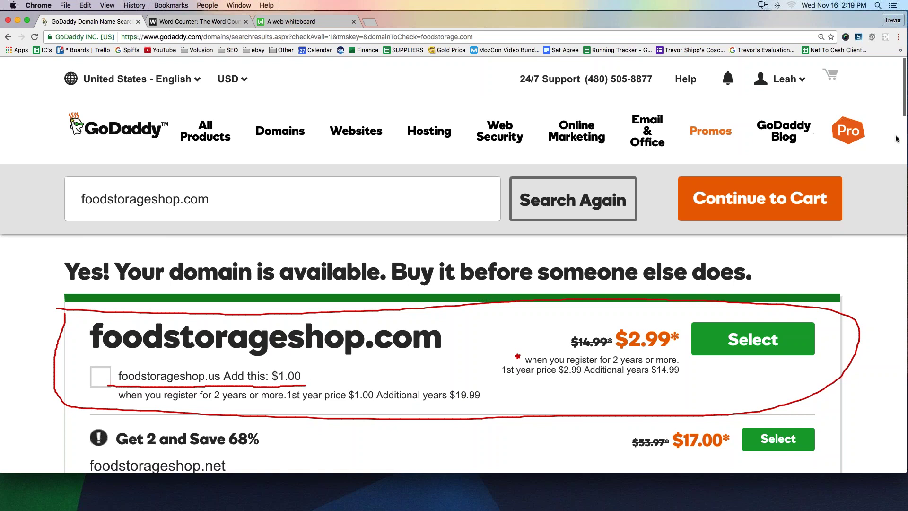
key("Escape")
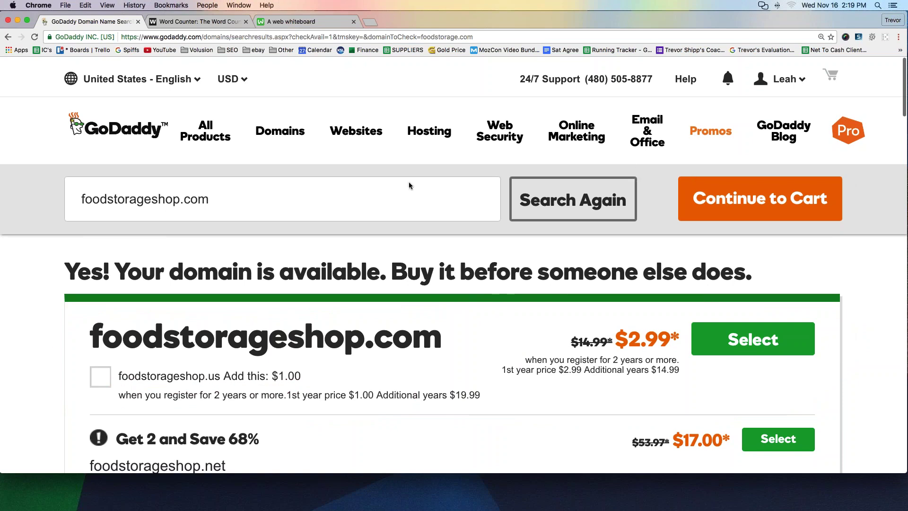
Step: Circle the Get 2 and Save 68% .net/.org/.info bundle, then reselect the foodstorageshop.com search text
scroll(409, 190, "down", 3)
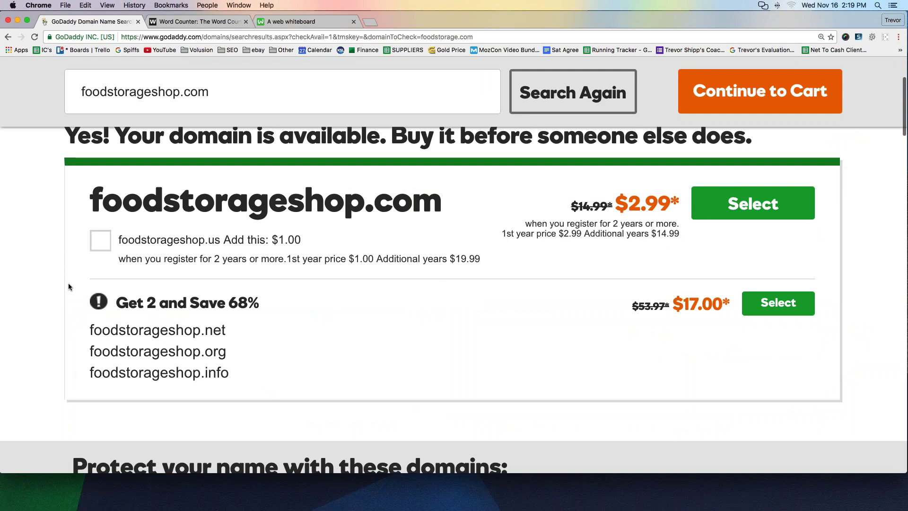
mouse_move(69, 284)
left_mouse_down()
mouse_move(659, 272)
mouse_move(806, 284)
mouse_move(617, 398)
mouse_move(71, 394)
mouse_move(52, 325)
left_mouse_up()
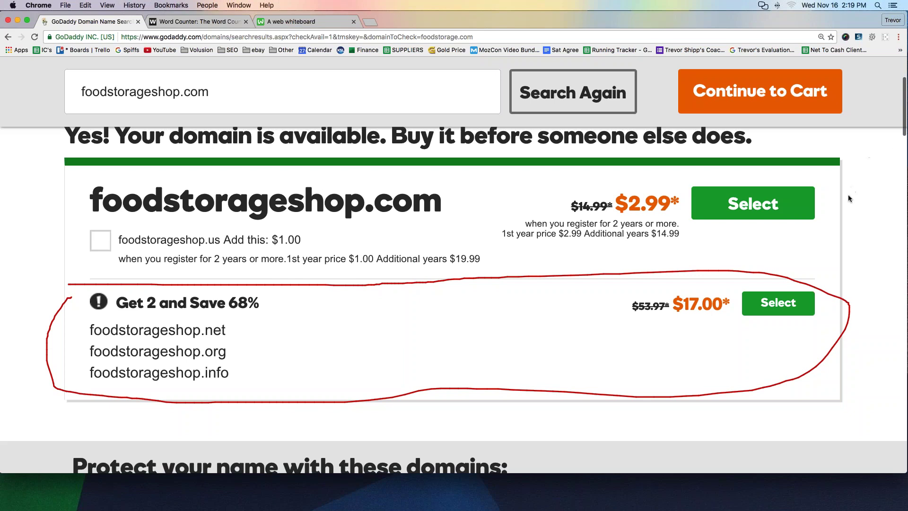
key("Escape")
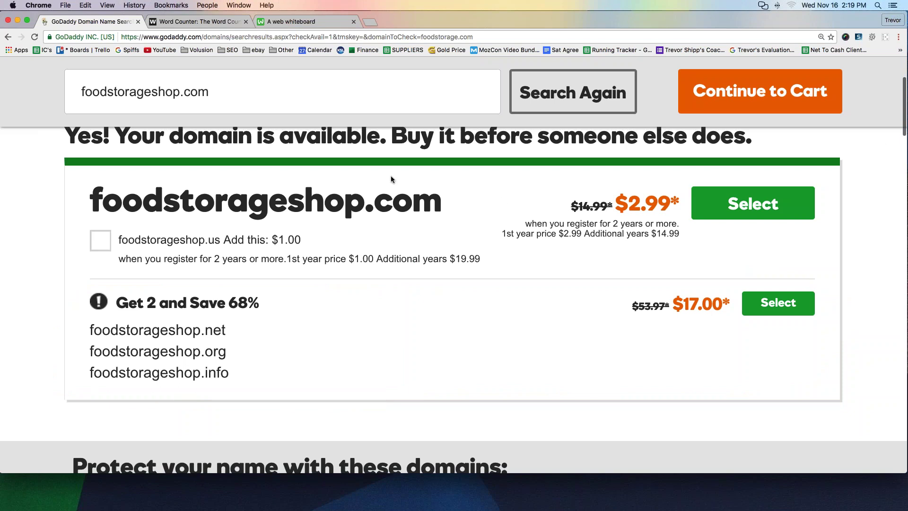
scroll(398, 175, "up", 3)
triple_click(144, 199)
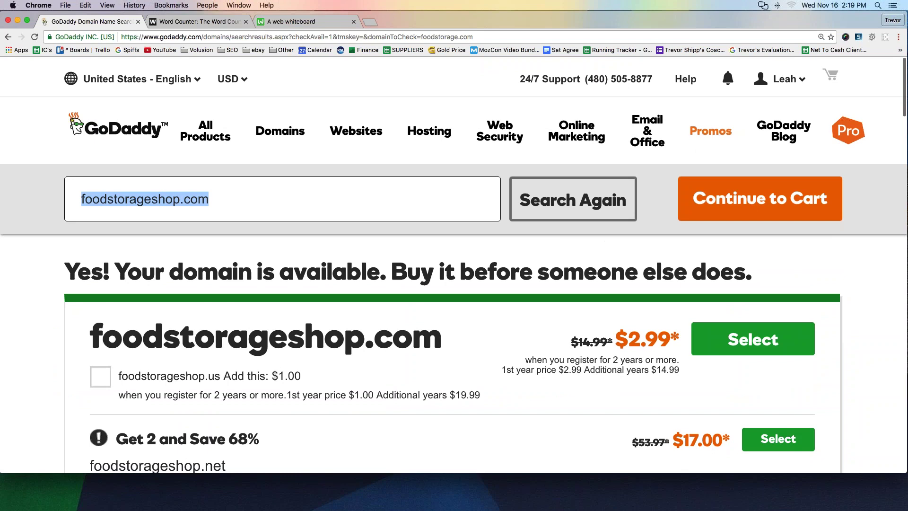
Step: Add foodstorage.com on a new line below the tips list
left_click(198, 21)
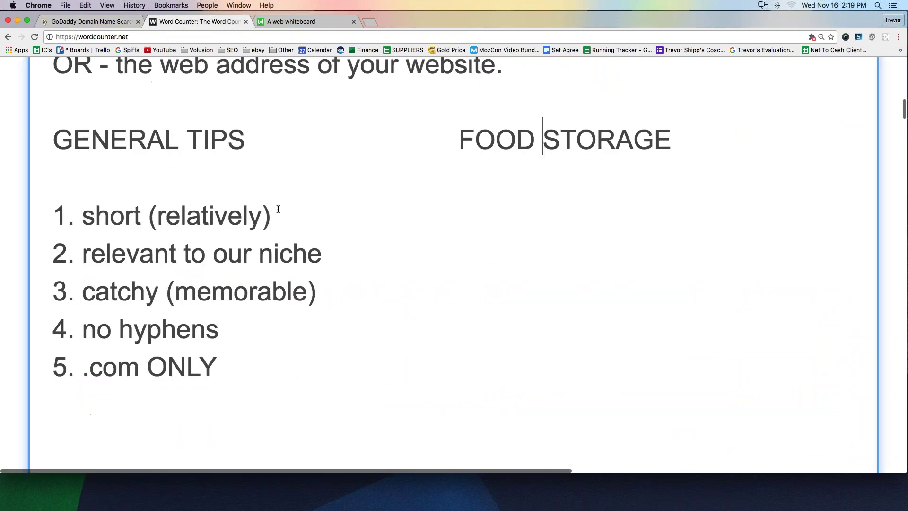
left_click(221, 243)
key("Return")
key("Return")
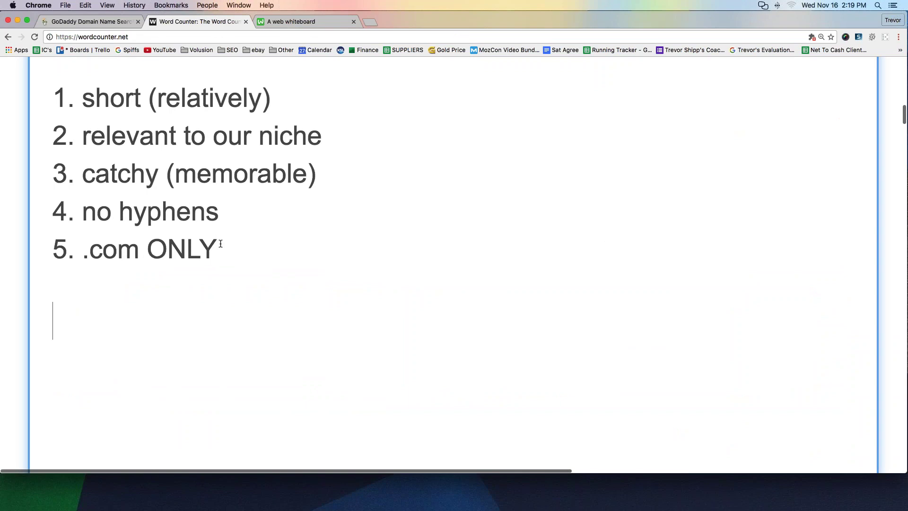
type("foodstoar")
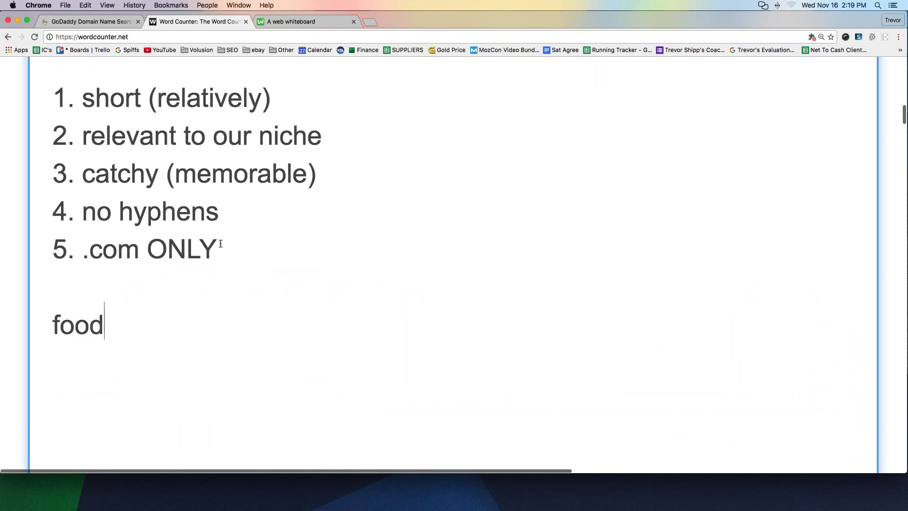
key("BackSpace")
key("BackSpace")
type("rage.com")
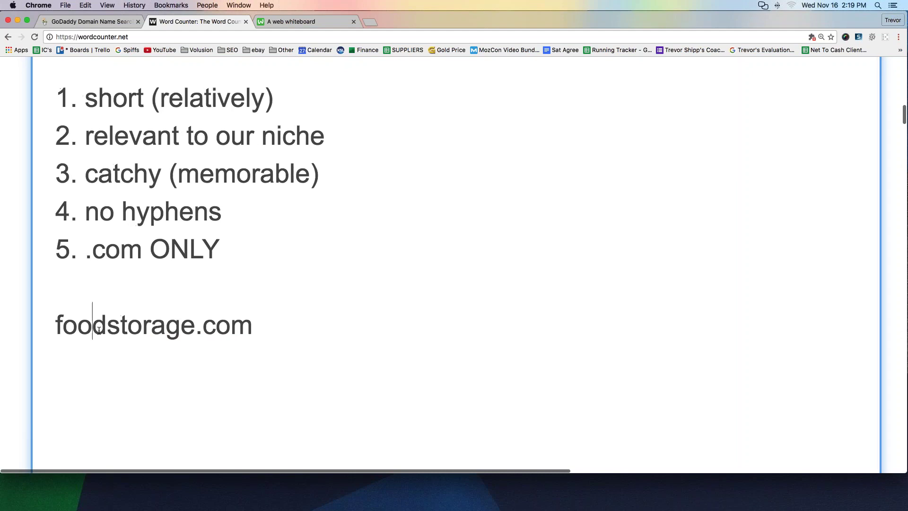
left_click_drag(52, 327, 193, 330)
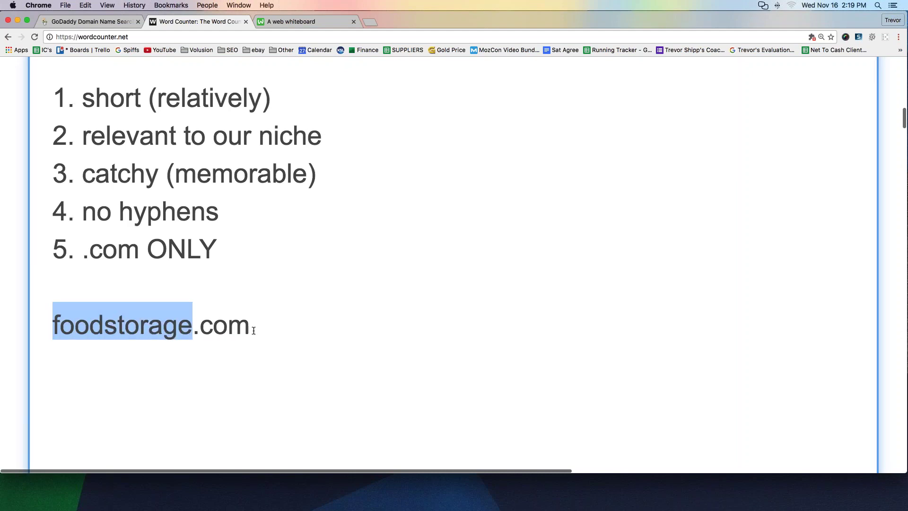
left_click(258, 330)
Step: List shop, store, outlet and warehouse on separate lines below it, then select them
key("Return")
key("Return")
type("shop")
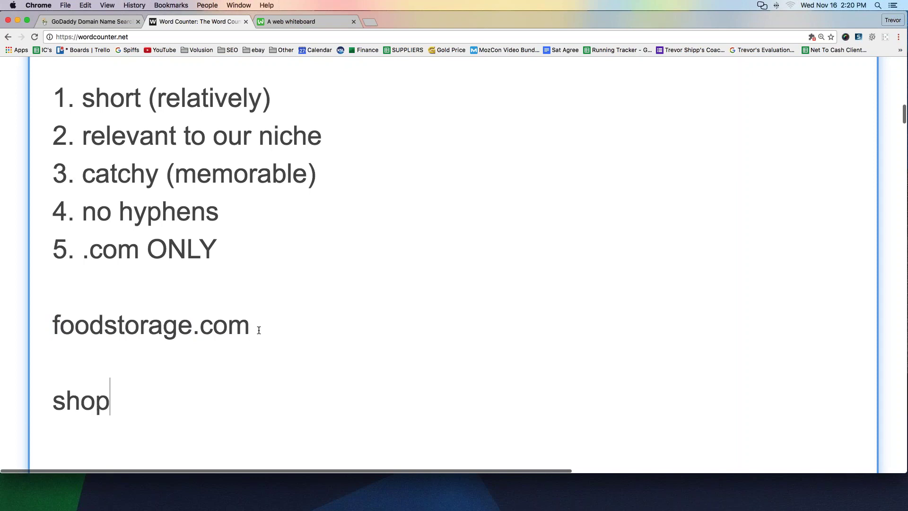
key("Return")
type("store")
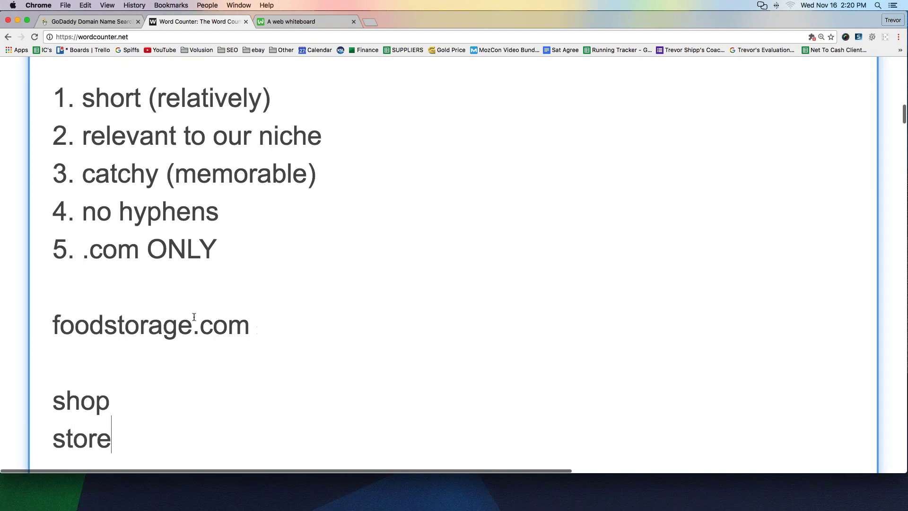
scroll(197, 292, "down", 2)
scroll(197, 292, "down", 4)
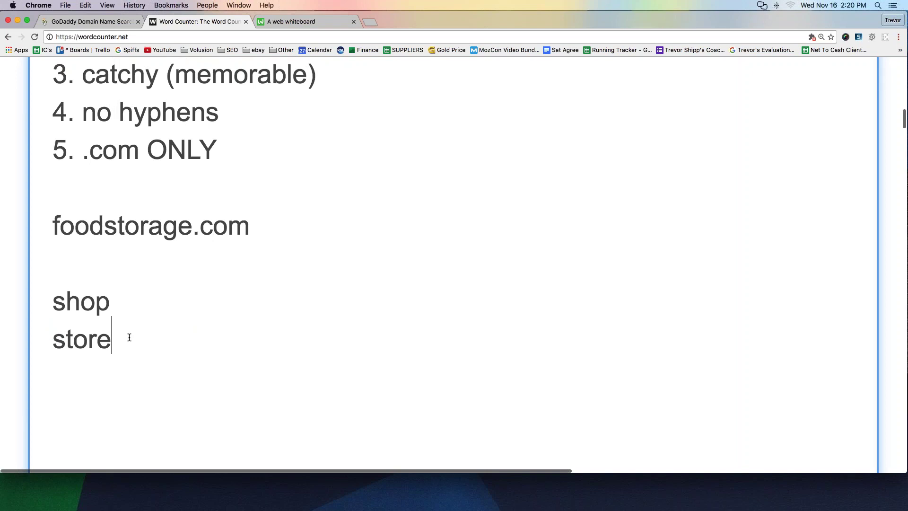
key("Return")
type("outlet")
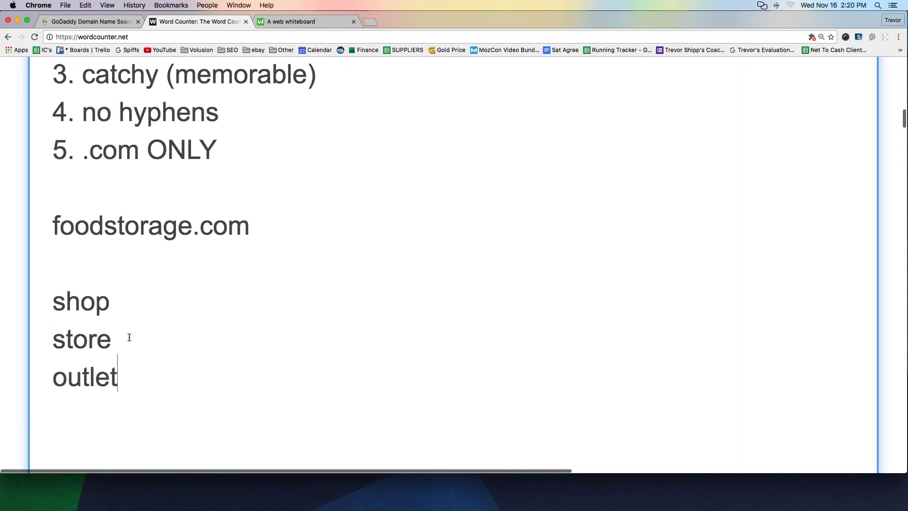
key("Return")
type("warehouse")
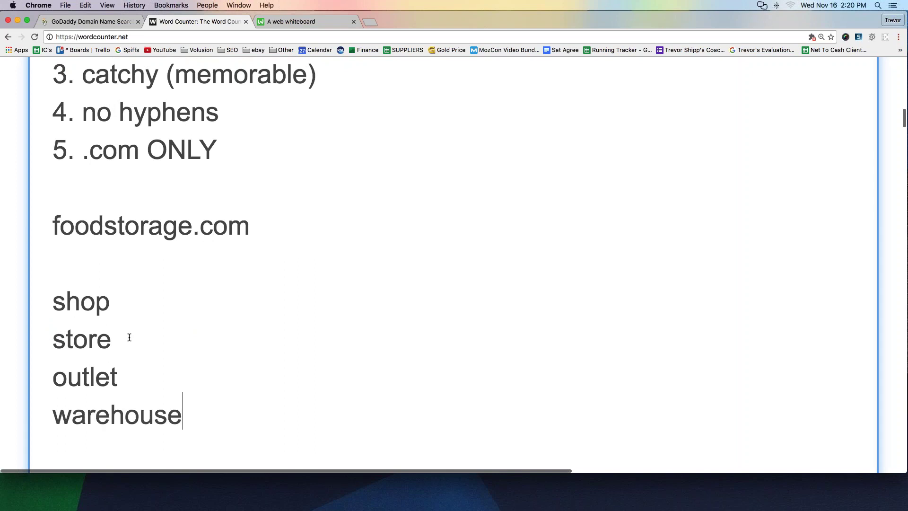
key("Return")
left_click_drag(182, 416, 53, 309)
Step: Delete the shop–warehouse lines and enter greenmountainfoodstorage.com below foodstorage.com
key("BackSpace")
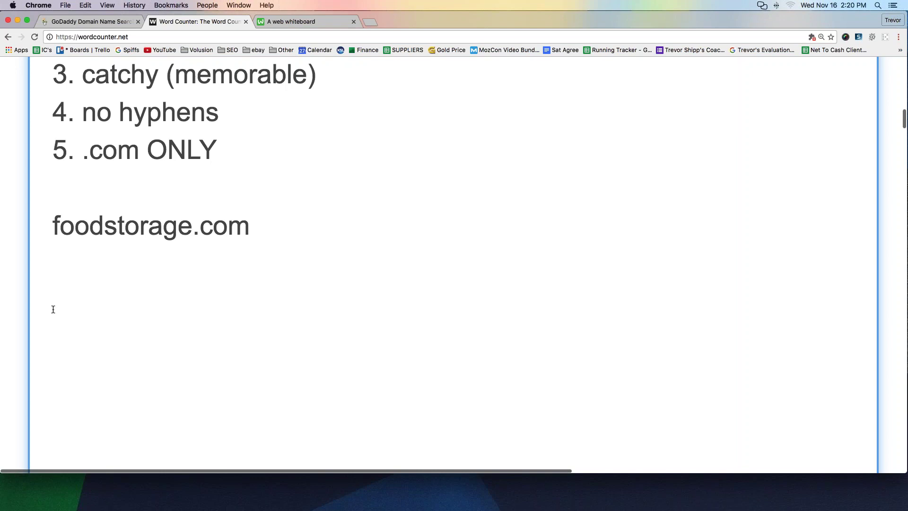
type("mountain")
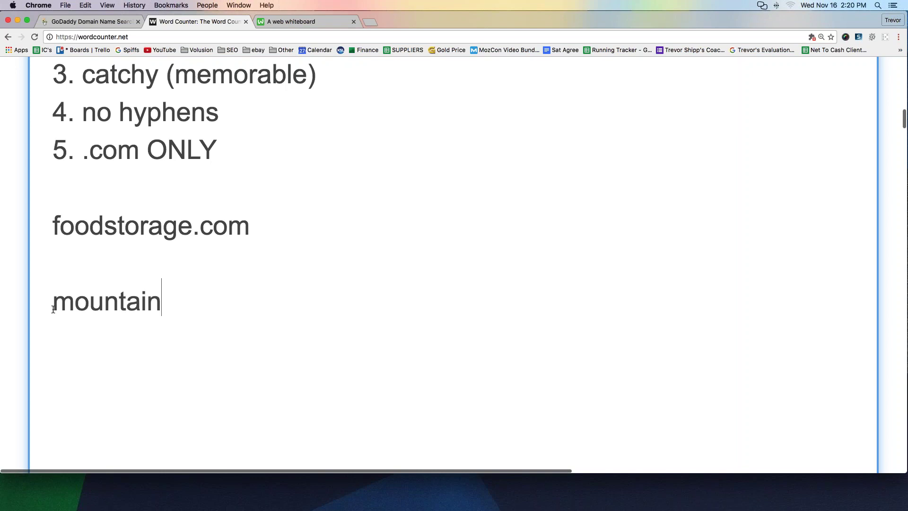
type(" +")
key("BackSpace")
key("BackSpace")
key("BackSpace")
type("foodstorage.com")
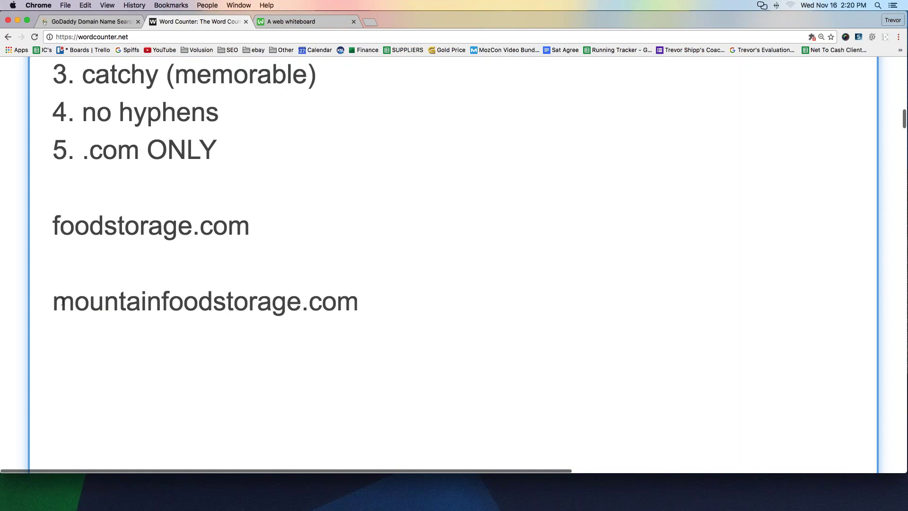
left_click_drag(53, 305, 308, 299)
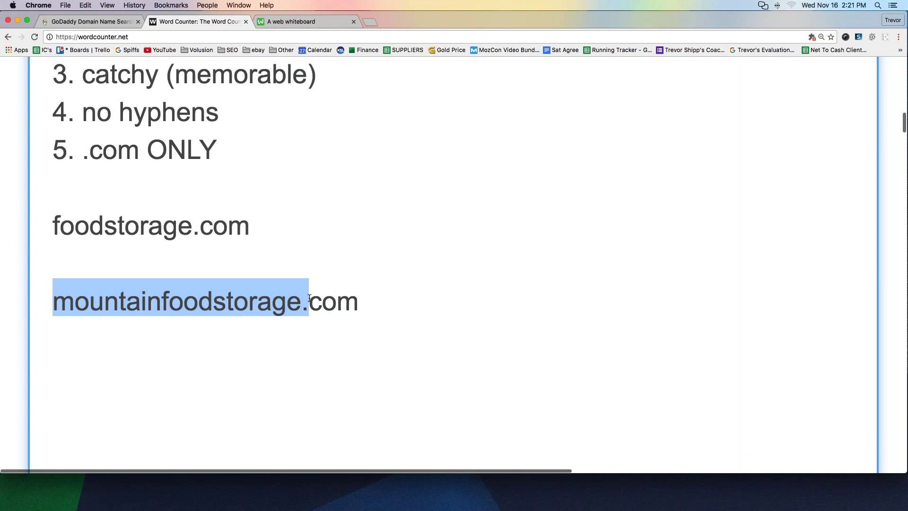
left_click(162, 222)
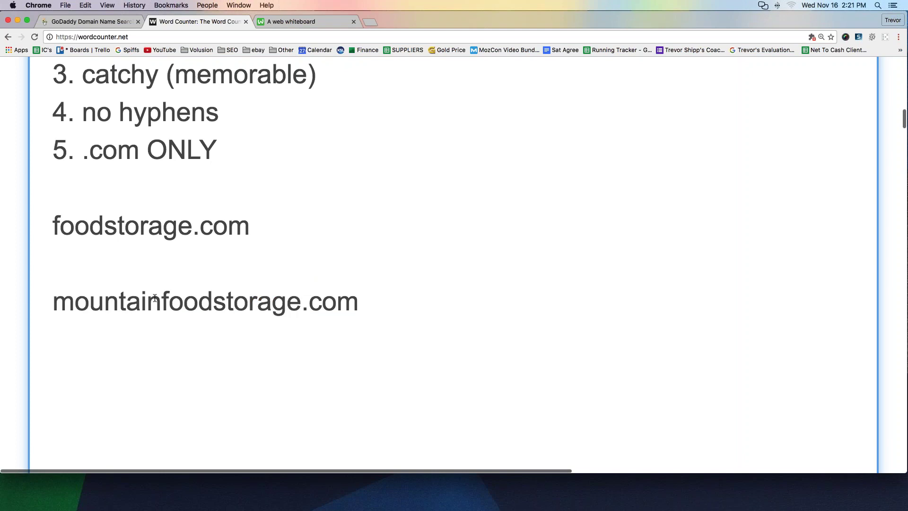
left_click(61, 305)
type("green")
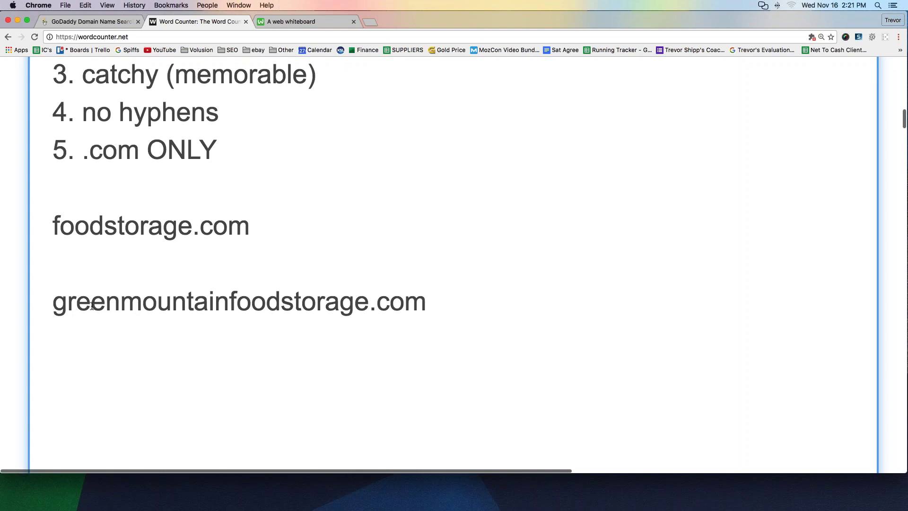
Step: Remove 'greenmountain' from the second domain, leaving foodstorage.com
left_click_drag(229, 303, 45, 304)
key("BackSpace")
left_click(262, 306)
Step: List mountain, sun, moon, tree, leaves and leaf on separate lines below it
key("Return")
key("Return")
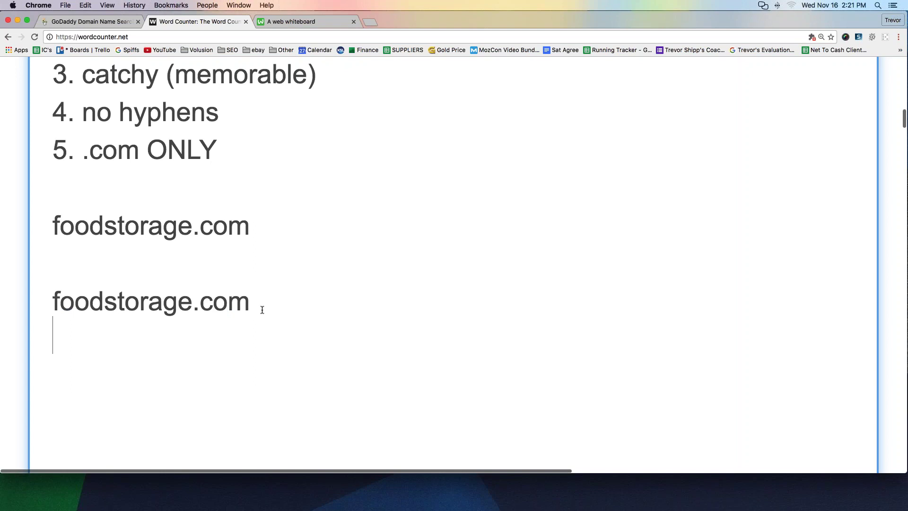
type("mountain")
key("Return")
type("sun")
key("Return")
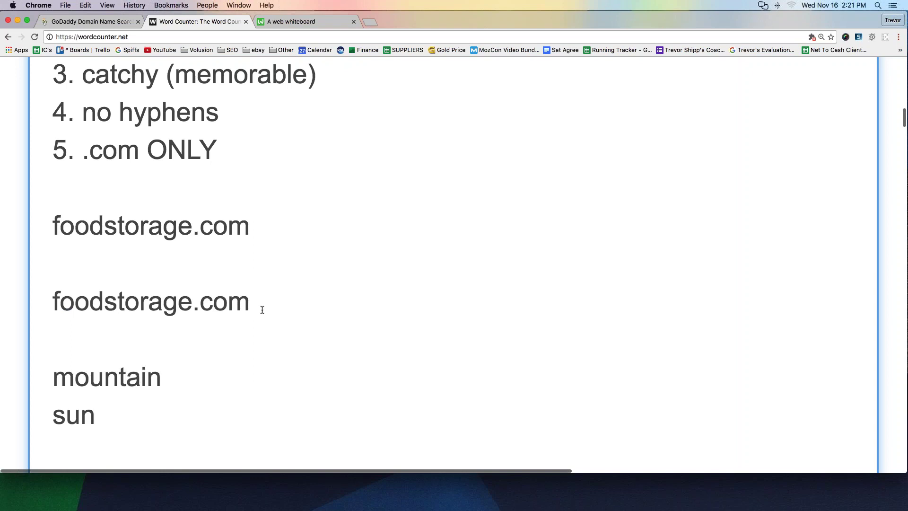
type("moon")
key("Return")
type("tree")
key("Return")
type("leaves")
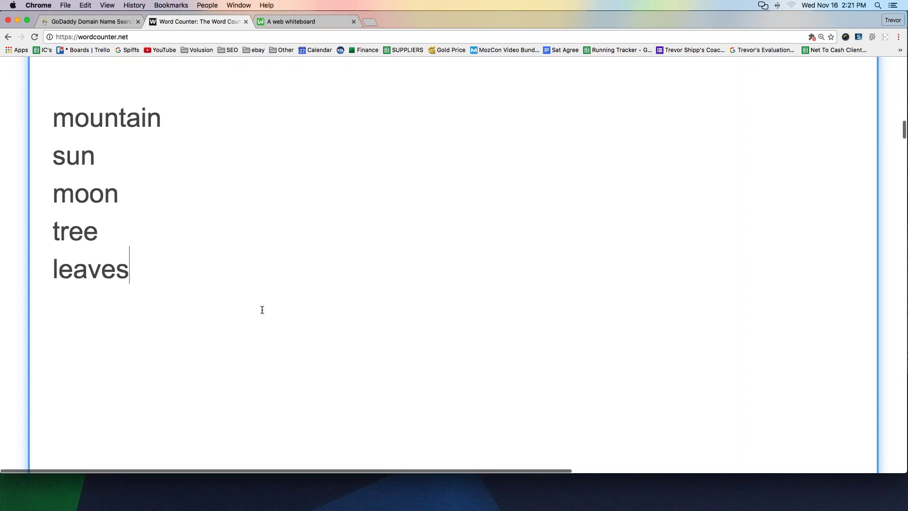
key("Return")
type("leaft")
key("BackSpace")
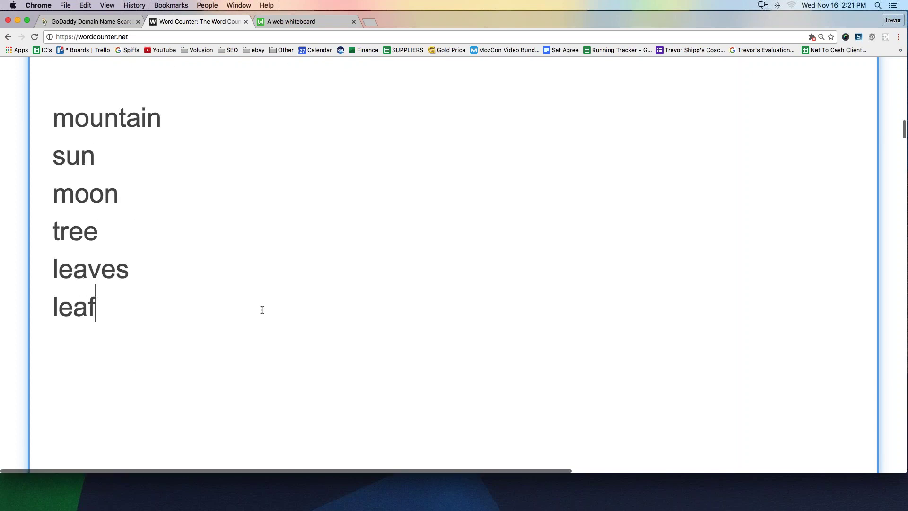
Step: Change the second domain to redtreefoodstorage.com and copy it
scroll(189, 311, "up", 3)
left_click(51, 149)
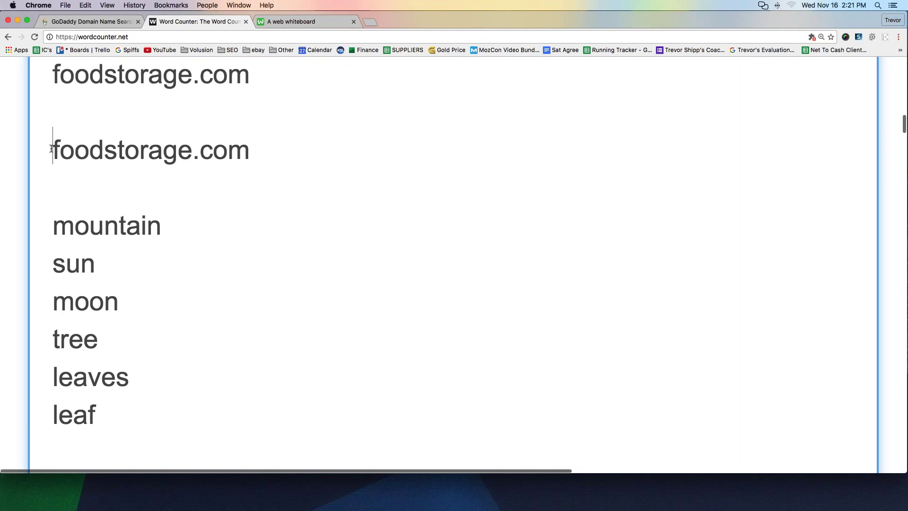
type("redtree")
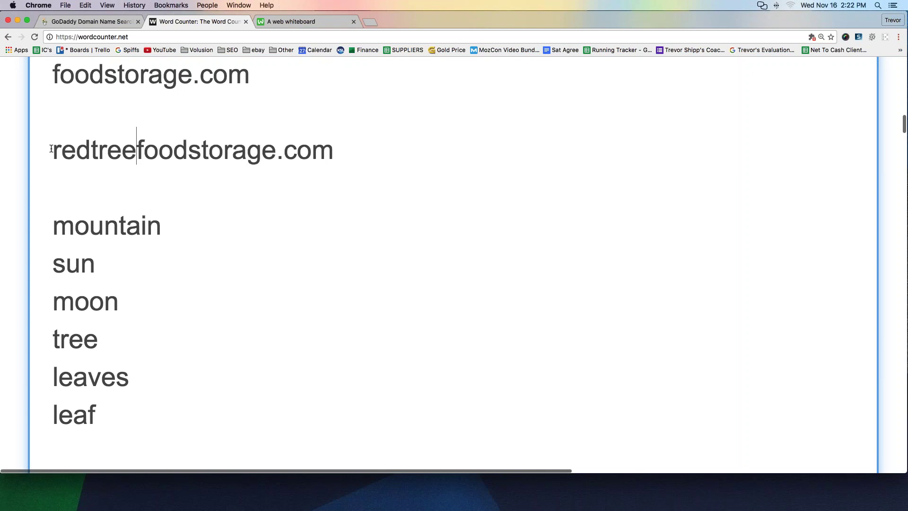
left_click_drag(53, 151, 333, 151)
key("super+c")
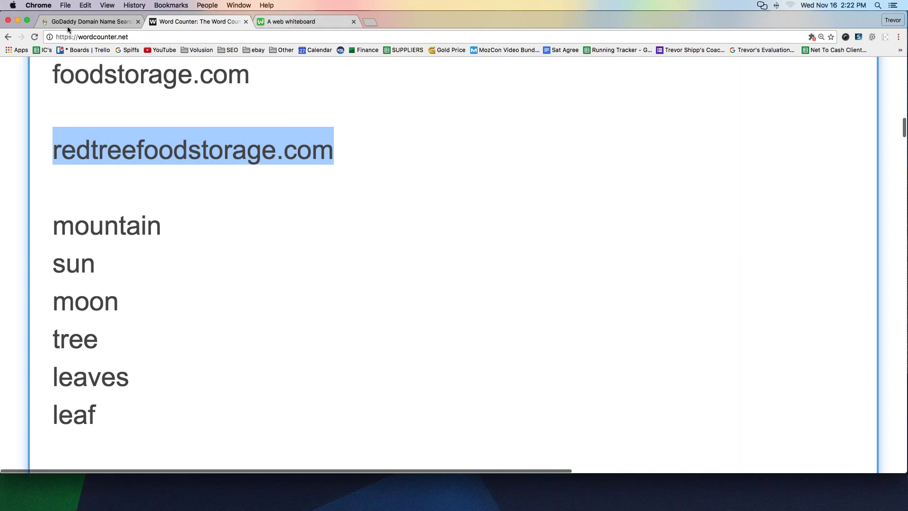
Step: Paste redtreefoodstorage.com into GoDaddy's search, run it, and dismiss the chat popup
left_click(72, 22)
key("super+v")
left_click_drag(244, 202, 34, 188)
left_click(212, 199)
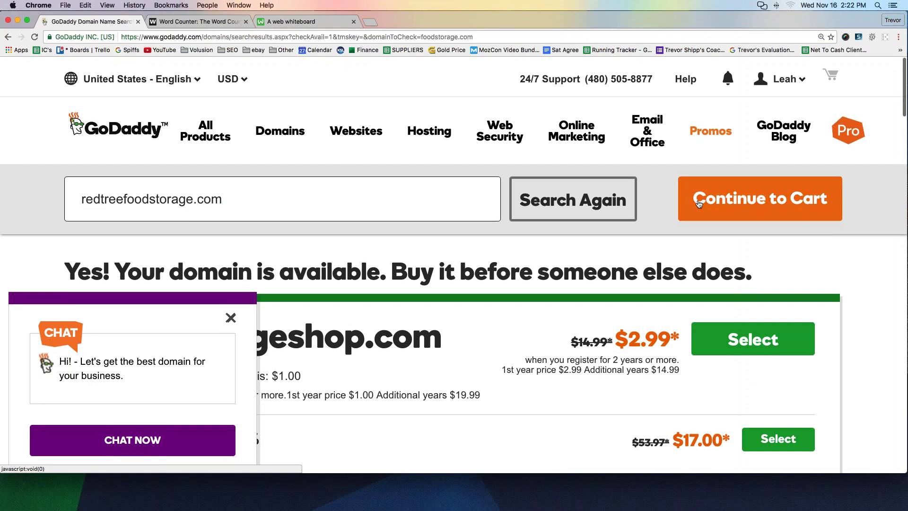
left_click(565, 205)
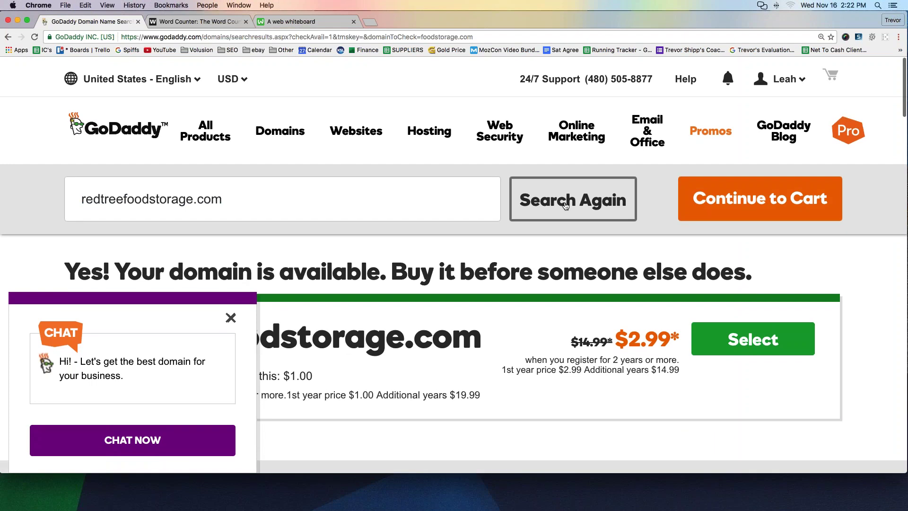
left_click(231, 318)
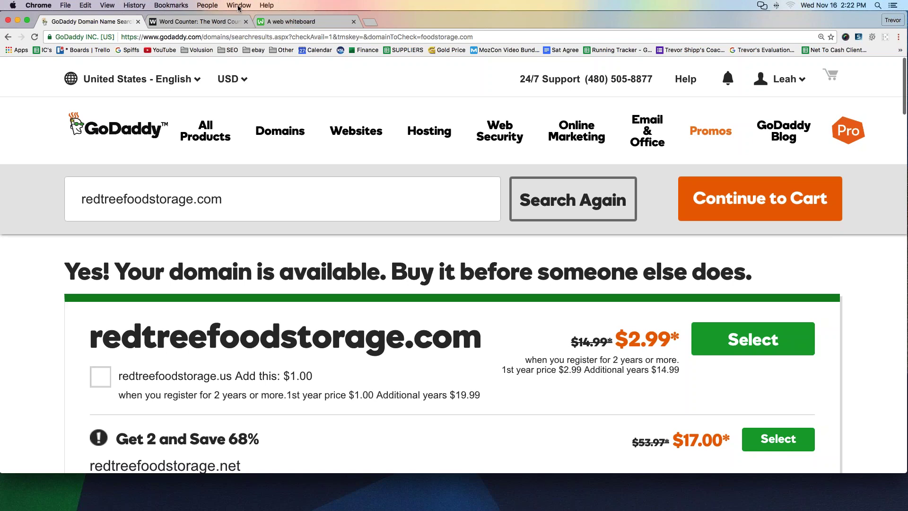
Step: Glance at the umbrella whiteboard sketch, then place the caret in the Word Counter notes
left_click(287, 23)
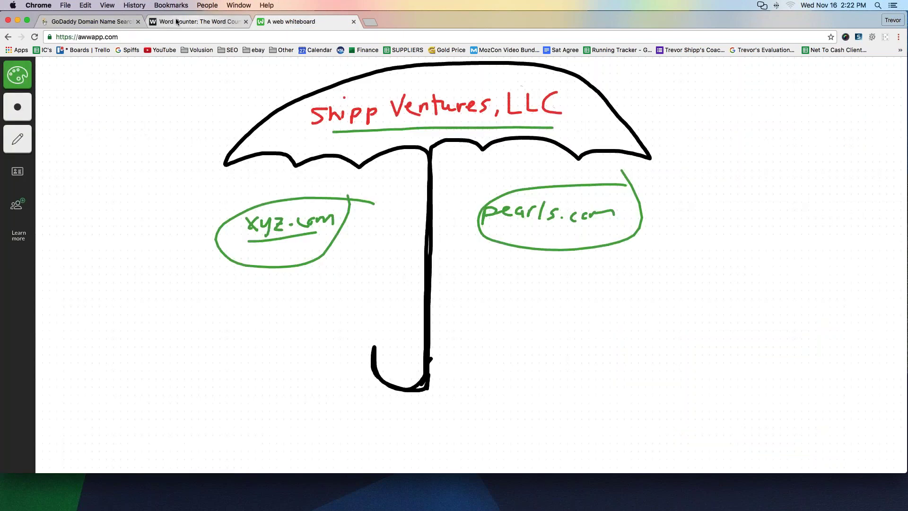
left_click(194, 21)
scroll(118, 365, "down", 2)
left_click(118, 364)
scroll(122, 355, "up", 8)
left_click(270, 209)
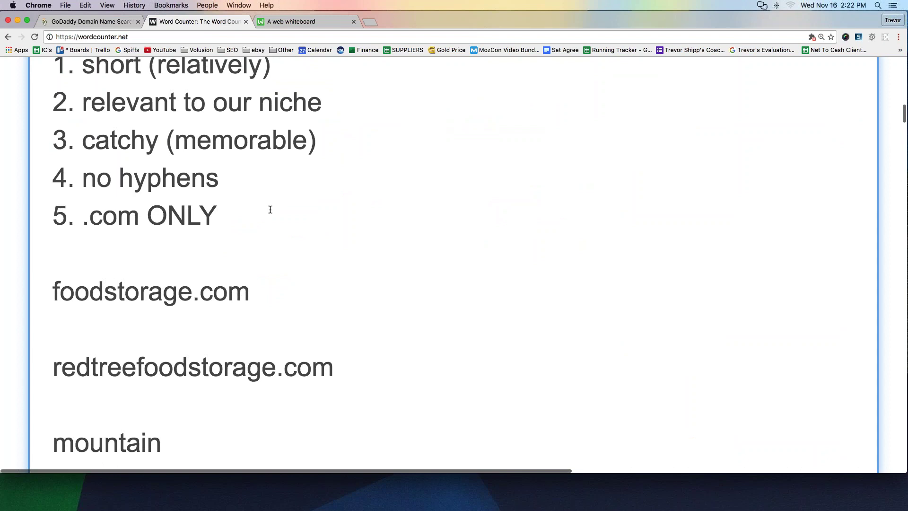
key("Return")
key("Return")
key("BackSpace")
key("BackSpace")
scroll(277, 298, "down", 10)
scroll(277, 298, "up", 10)
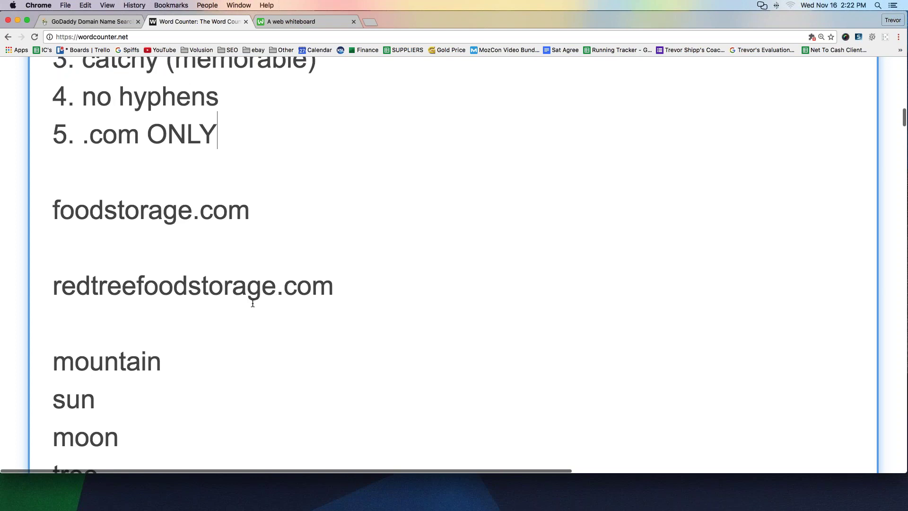
scroll(205, 339, "down", 10)
scroll(144, 139, "up", 2)
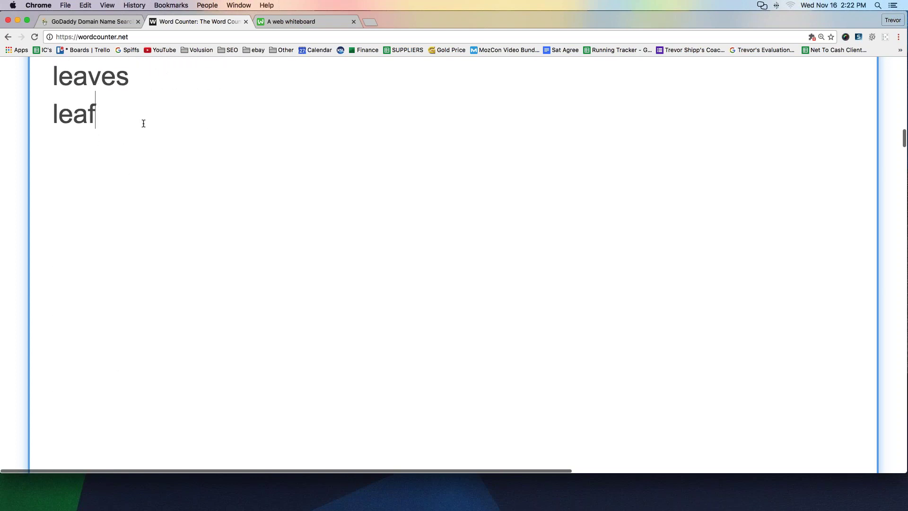
Step: Add a blank line below 'leaf' and type men's rings
key("Return")
key("Return")
key("Return")
scroll(152, 135, "down", 1)
scroll(152, 135, "down", 4)
scroll(151, 139, "down", 1)
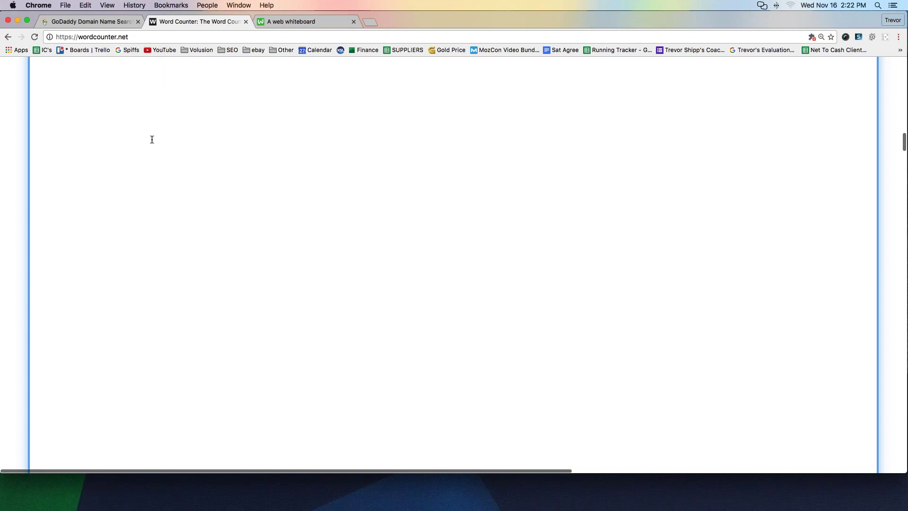
scroll(152, 140, "up", 3)
scroll(152, 140, "down", 2)
type("men's ring")
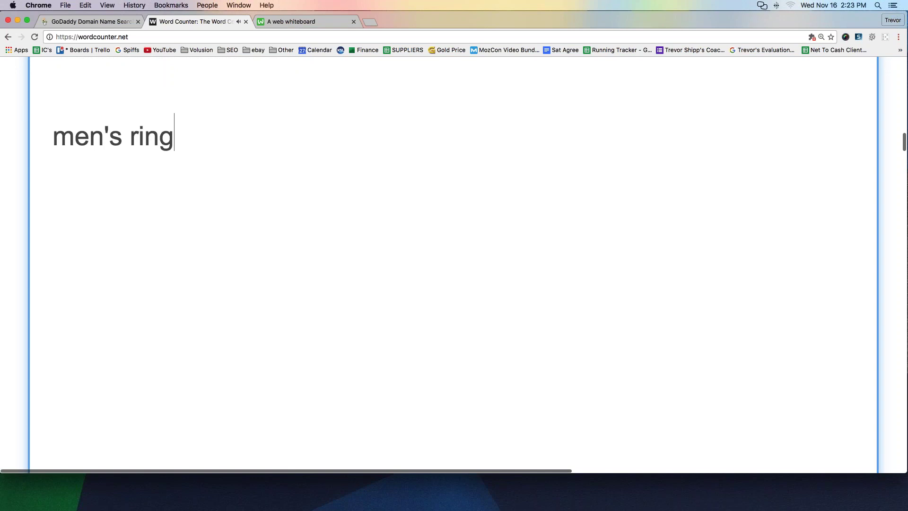
type("s")
Step: Check the GoDaddy results, then return to the caret at the end of men's rings
left_click(73, 22)
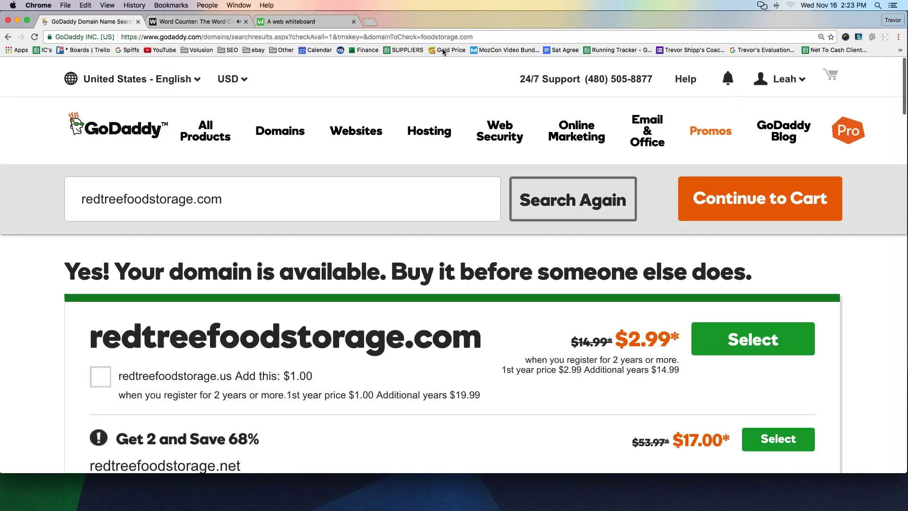
left_click(248, 23)
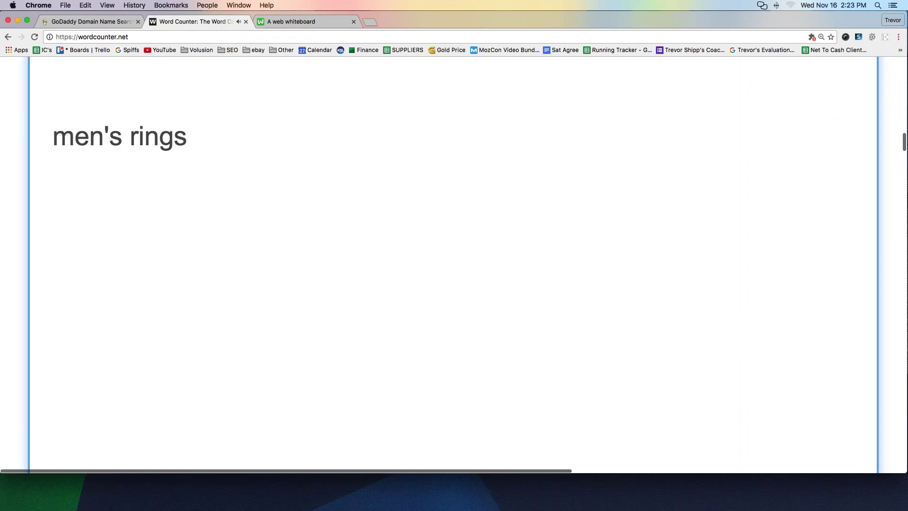
scroll(203, 148, "up", 10)
scroll(203, 148, "down", 7)
scroll(203, 147, "down", 5)
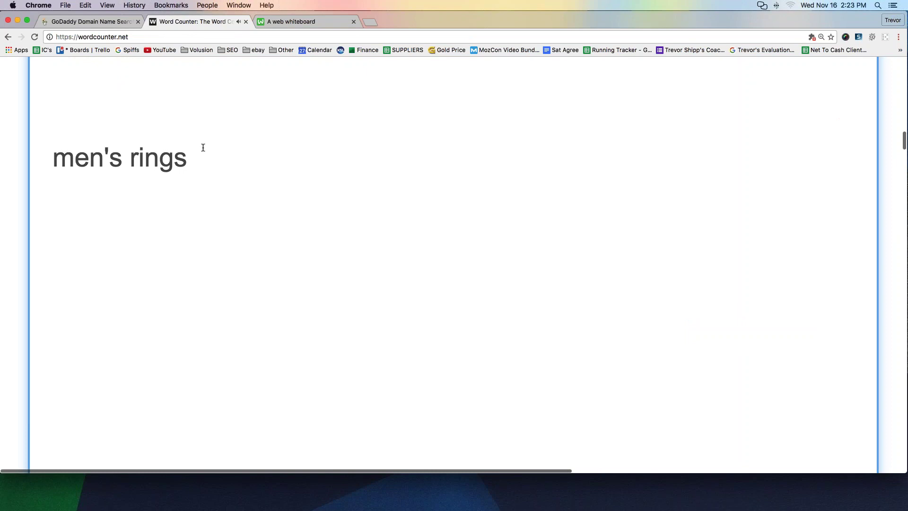
key("XF86AudioLowerVolume")
key("XF86AudioLowerVolume")
key("XF86AudioLowerVolume")
key("XF86AudioLowerVolume")
key("XF86AudioLowerVolume")
key("XF86AudioLowerVolume")
key("XF86AudioLowerVolume")
key("BackSpace")
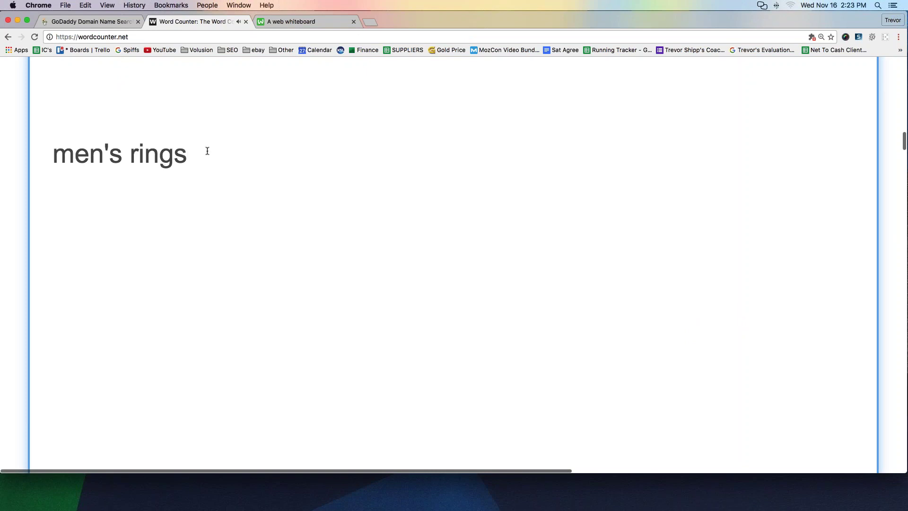
Step: Type mensrings.com on a new line below men's rings and select it
key("Return")
key("Return")
type("mens")
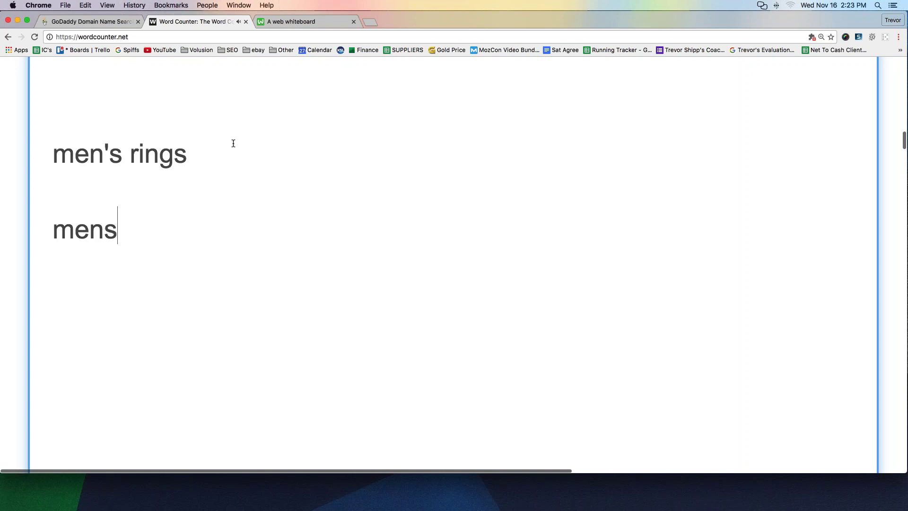
type("rigngs.com")
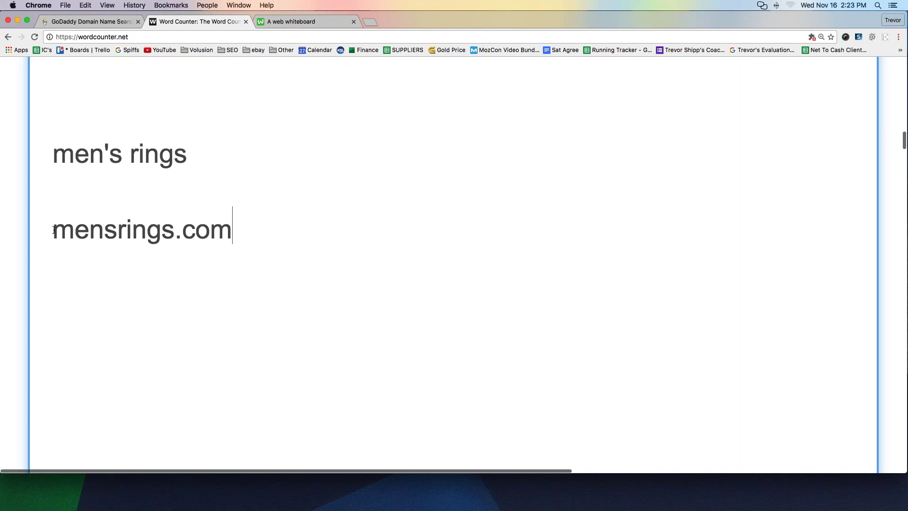
left_click_drag(53, 230, 268, 239)
type("≈")
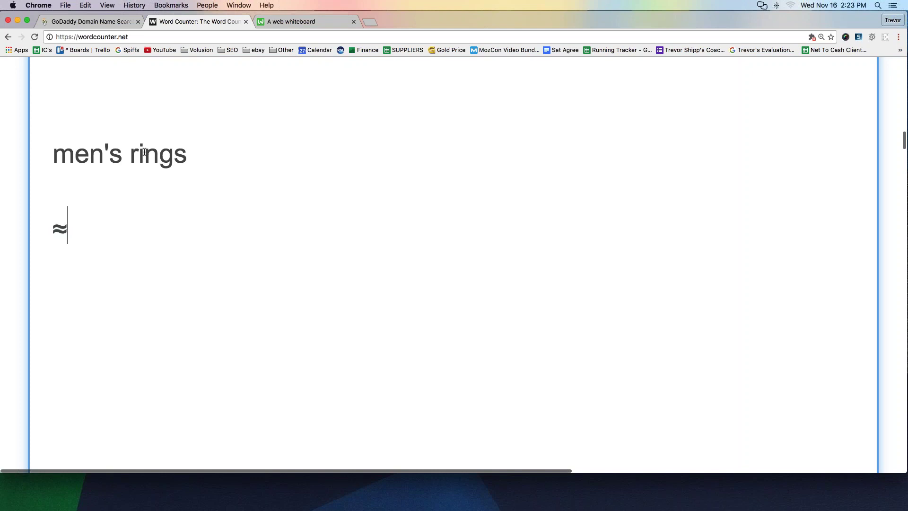
key("super+z")
left_click(132, 209)
left_click_drag(53, 229, 265, 249)
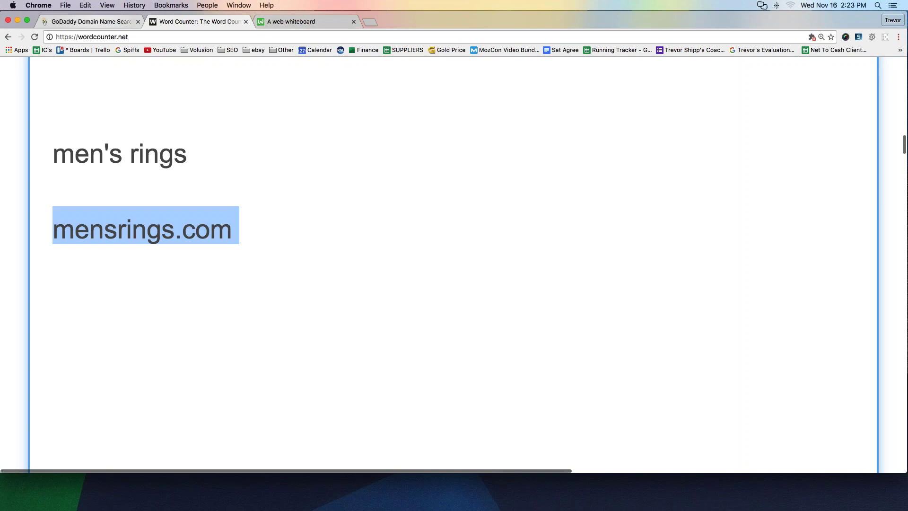
Step: Paste mensrings.com over the old domain in GoDaddy's search box
left_click(89, 22)
double_click(243, 208)
key("super+a")
key("super+v")
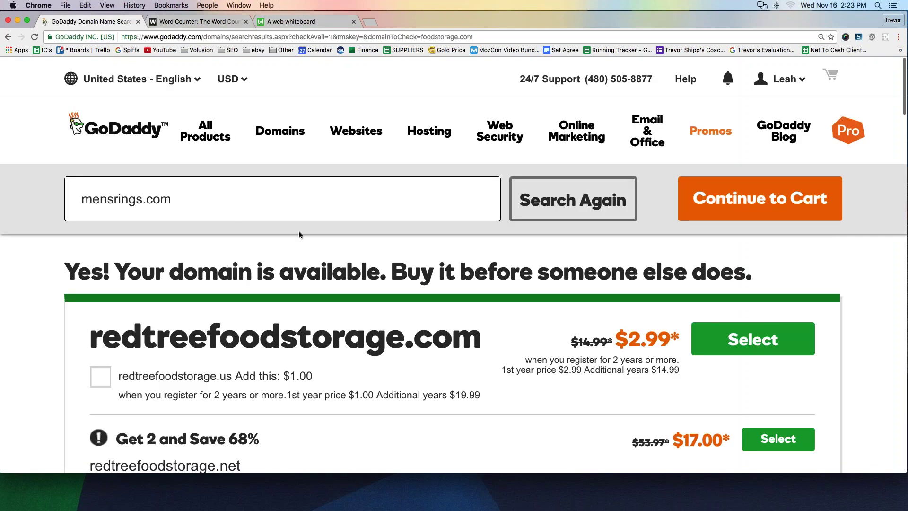
Step: Tidy the mensrings.com text in the GoDaddy search field
left_click(107, 198)
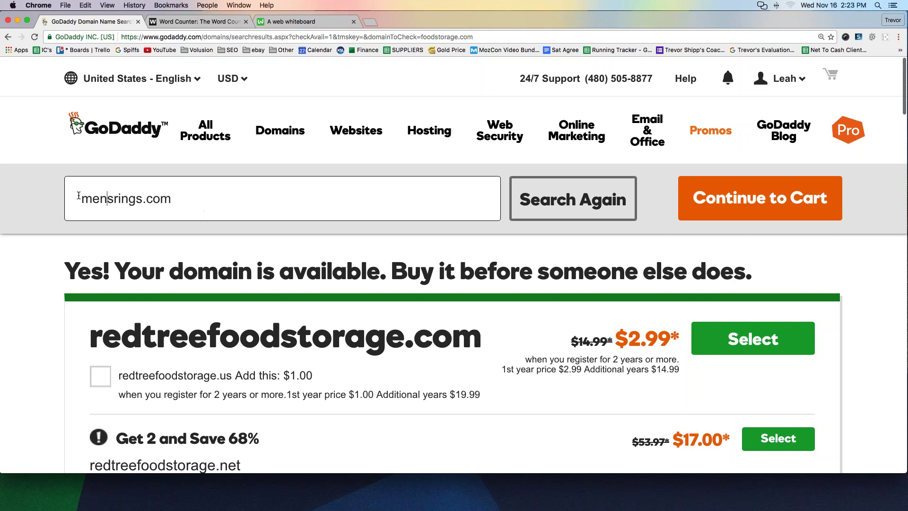
key("Left")
key("Left")
key("BackSpace")
type("M")
key("BackSpace")
type("m")
left_click(118, 197)
key("BackSpace")
type("r")
type("&")
key("BackSpace")
key("BackSpace")
Step: Continue to cart, then enter mensrings.com in the homepage domain search box
key("XF86AudioLowerVolume")
key("XF86AudioLowerVolume")
key("XF86AudioRaiseVolume")
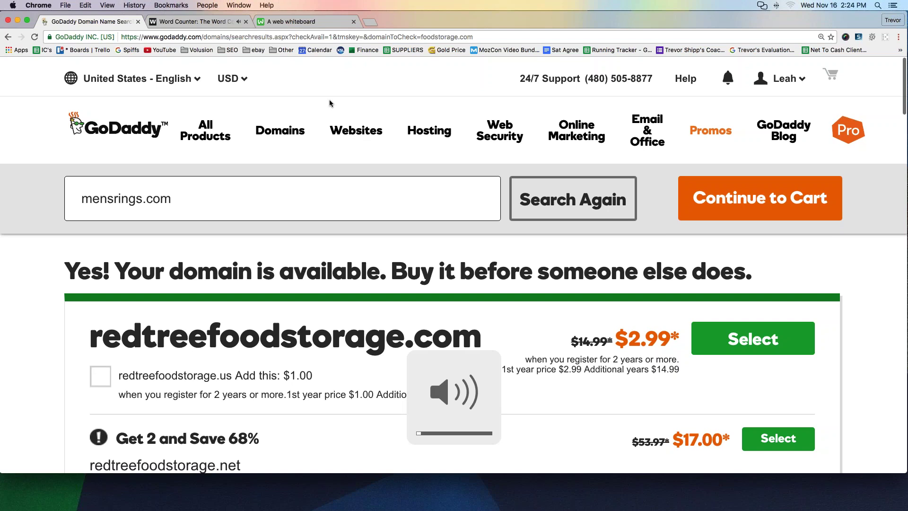
left_click(746, 195)
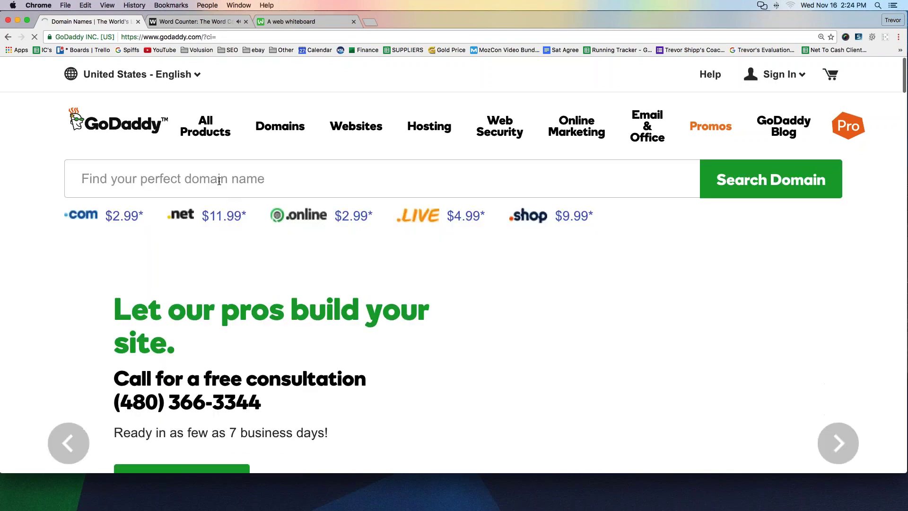
type("mensri")
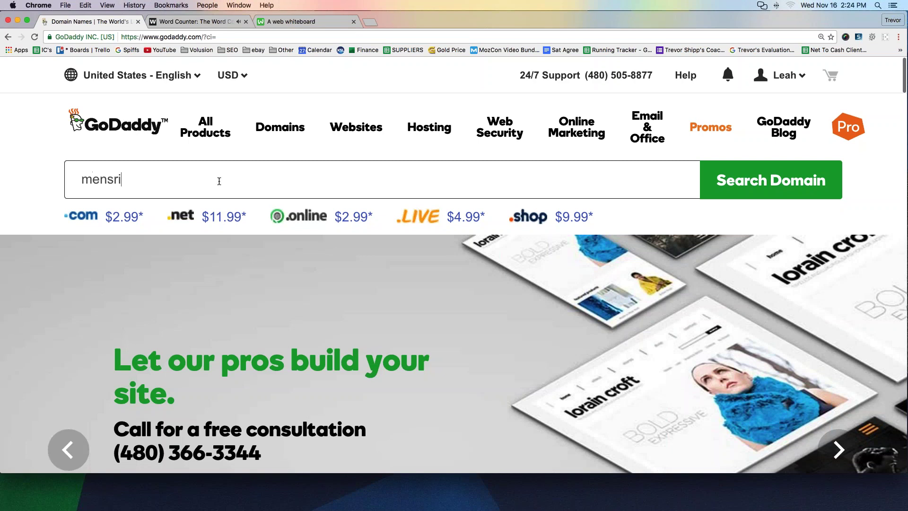
type("ngs.com")
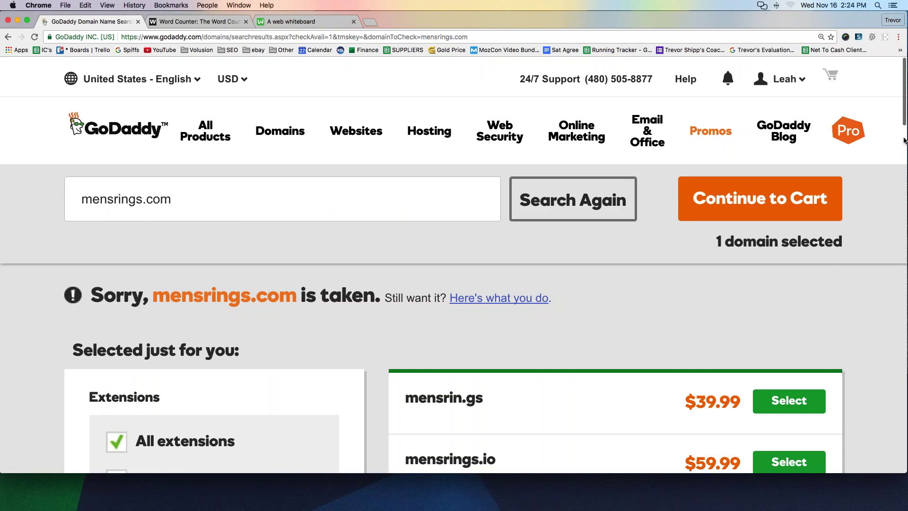
Step: Highlight the notice that mensrings.com is already taken
mouse_move(56, 318)
left_mouse_down()
mouse_move(470, 338)
mouse_move(574, 294)
mouse_move(195, 243)
mouse_move(40, 318)
left_mouse_up()
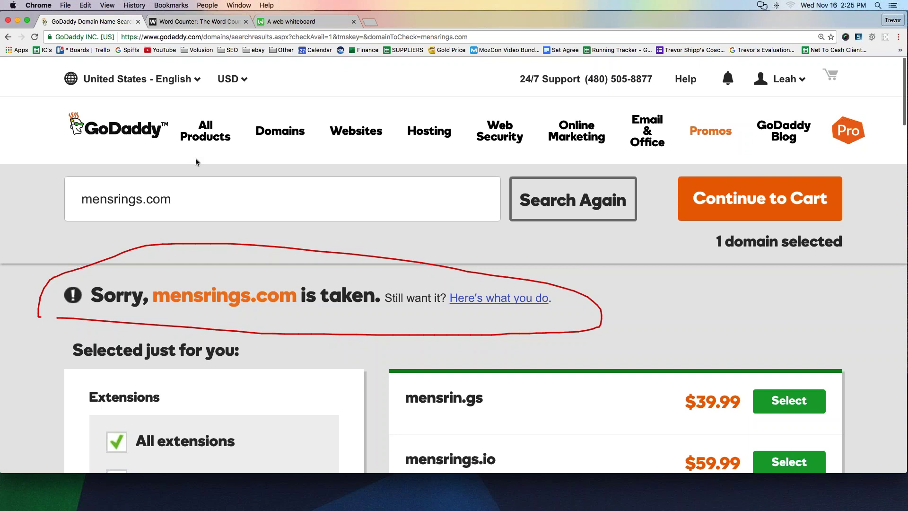
Step: Start typing 'real' into the GoDaddy domain search box
left_click(213, 22)
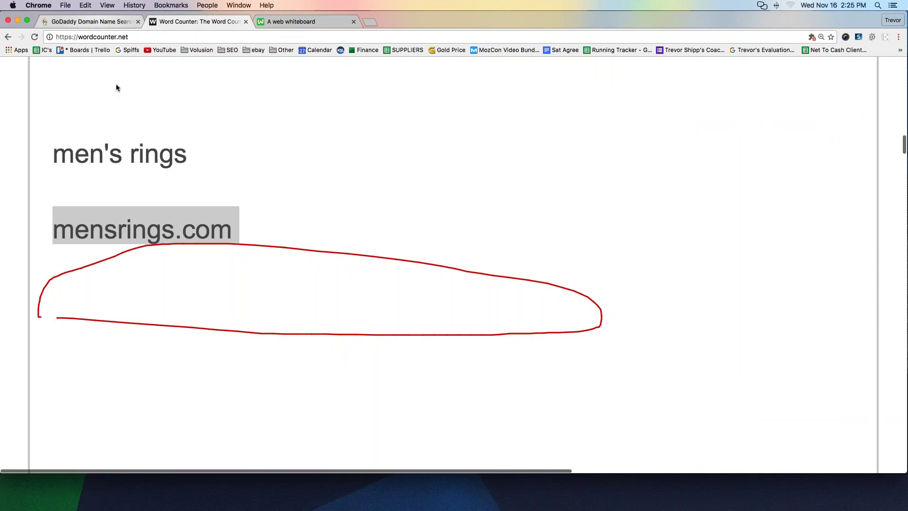
left_click(90, 21)
left_click(86, 198)
type("realmensrings.com")
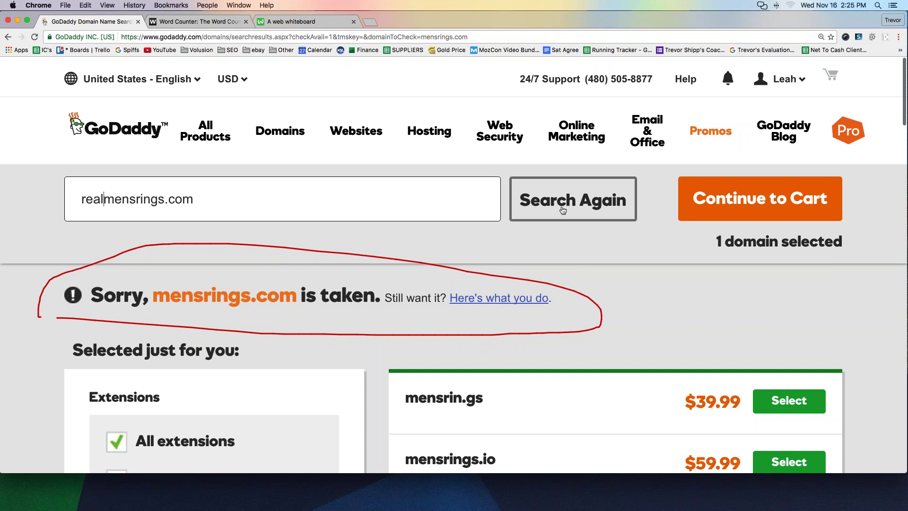
Step: Start a new line beneath mensrings.com in the Word Counter notes
left_click(202, 20)
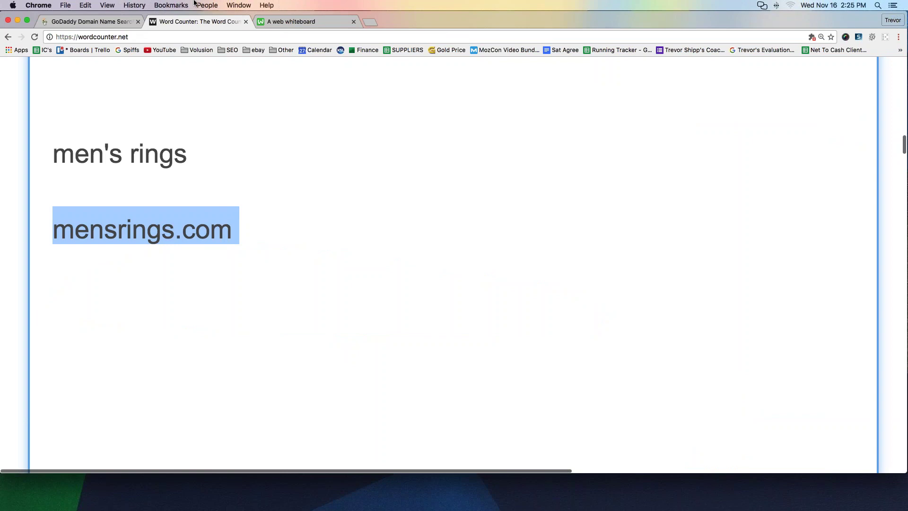
left_click(227, 202)
scroll(232, 180, "down", 2)
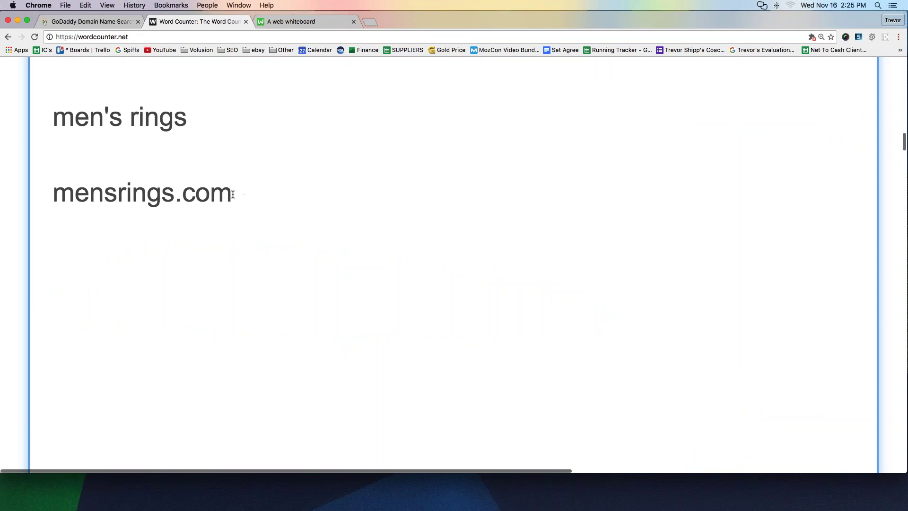
key("super+z")
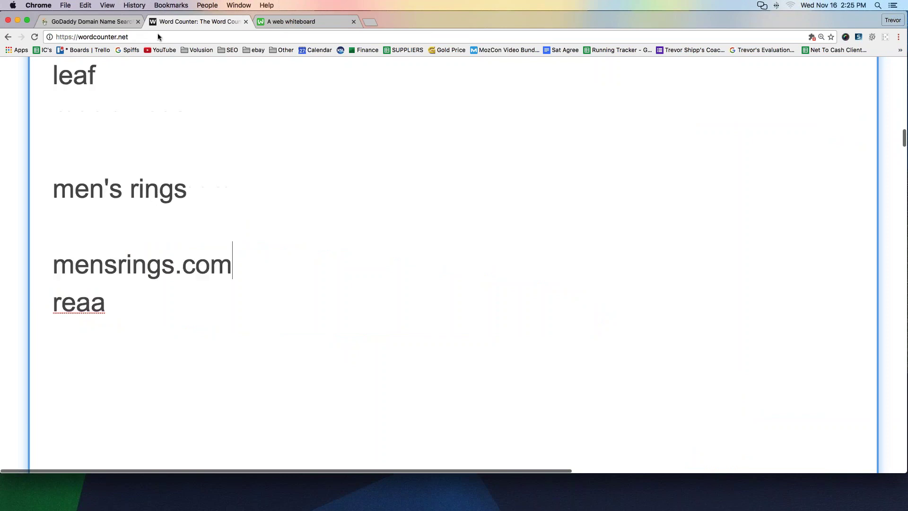
scroll(177, 237, "down", 2)
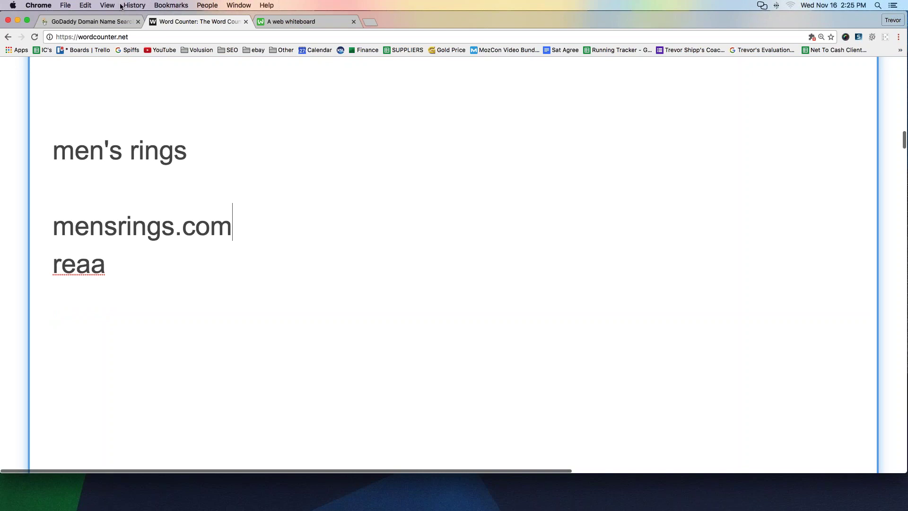
key("Down")
key("BackSpace")
key("BackSpace")
key("BackSpace")
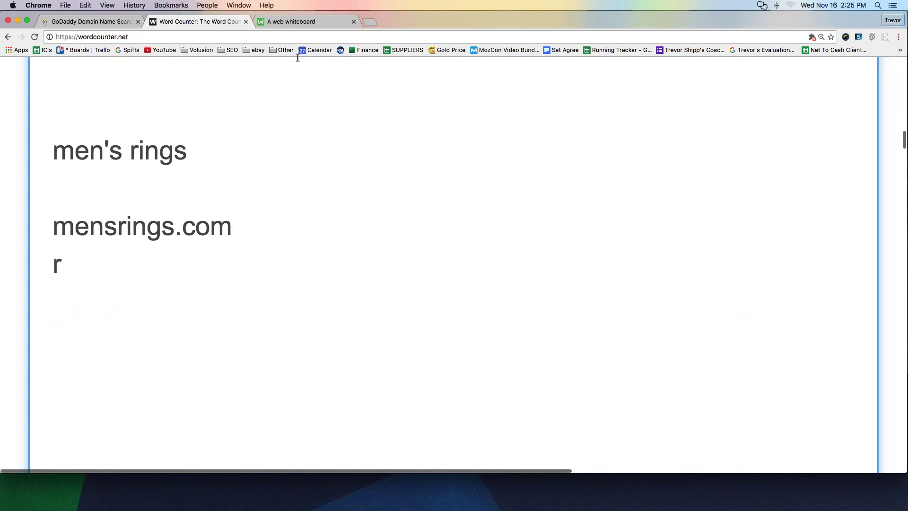
Step: Review the umbrella domain sketch on the whiteboard, then clear the whiteboard page
left_click(297, 23)
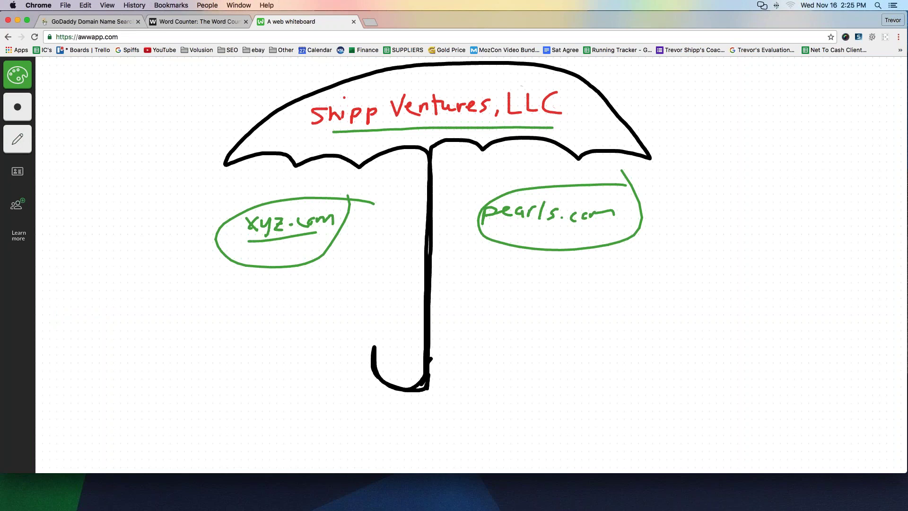
left_click(18, 75)
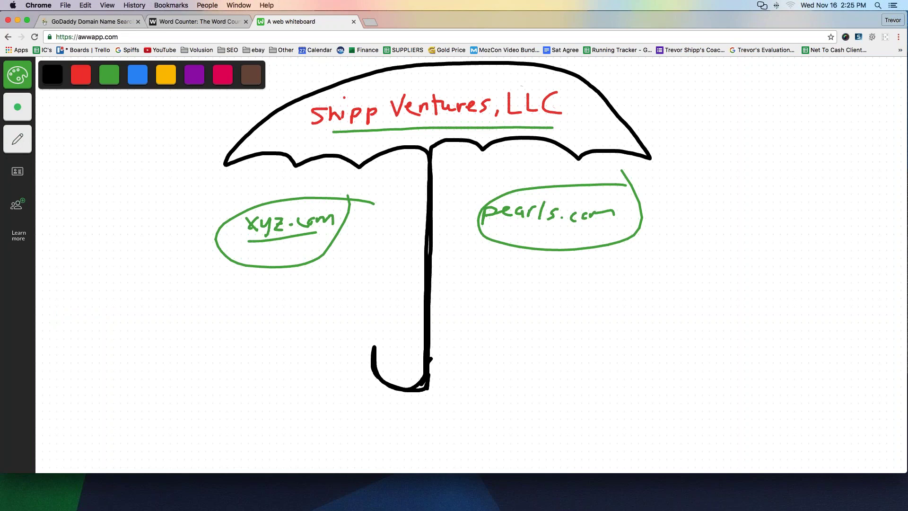
left_click(17, 139)
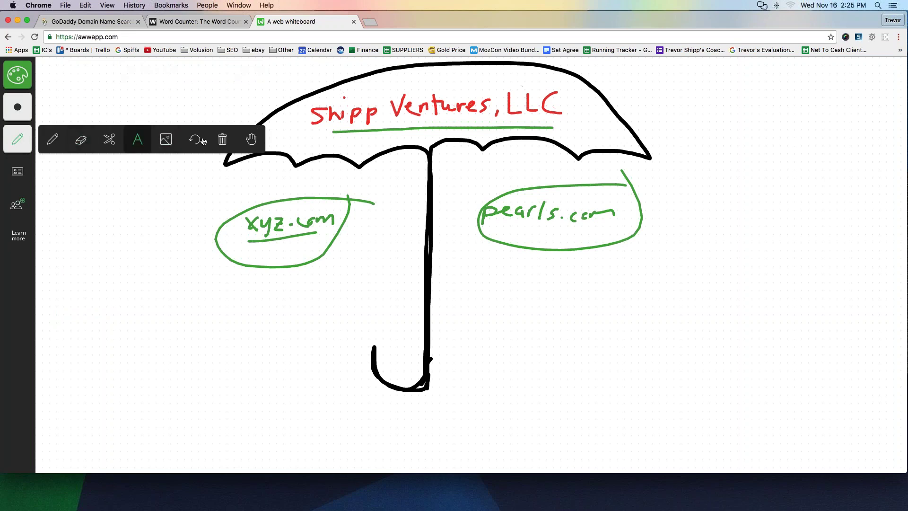
left_click(222, 139)
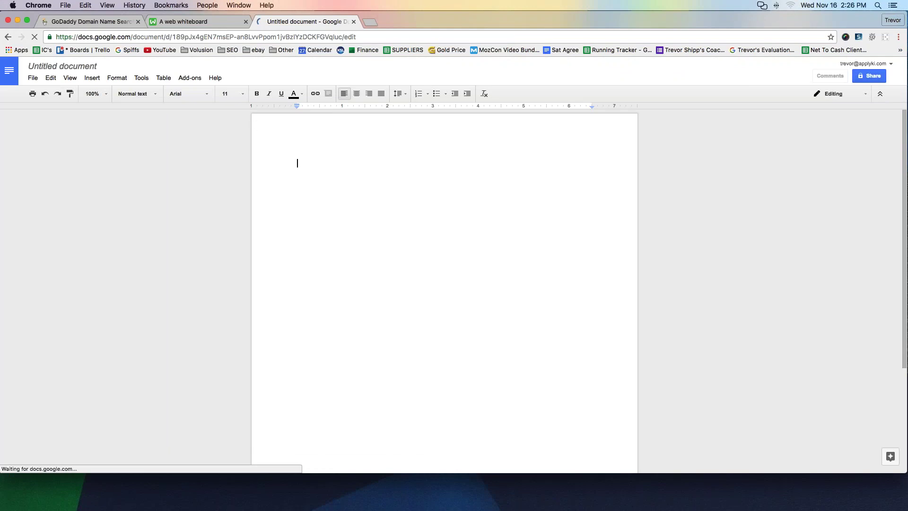
Step: Zoom in twice and type Mensrings.com N/A as the first line
key("super+equal")
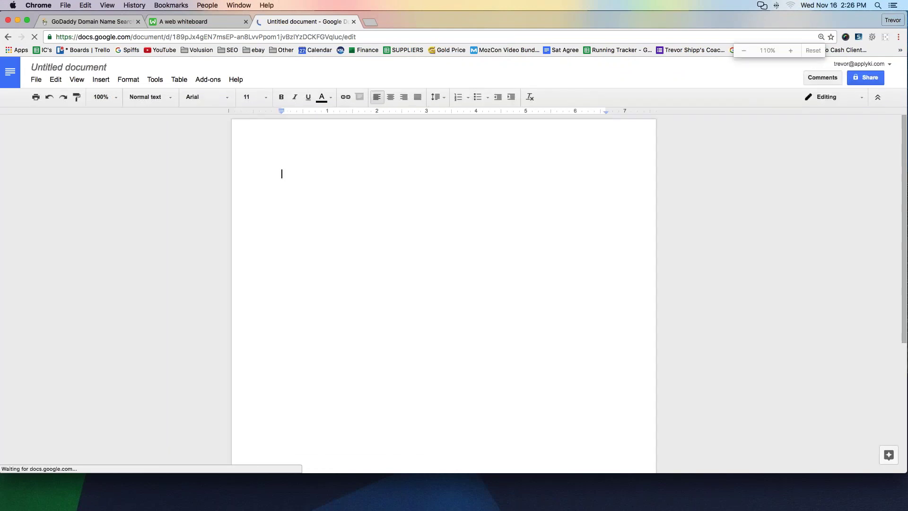
key("super+equal")
key("super+equal")
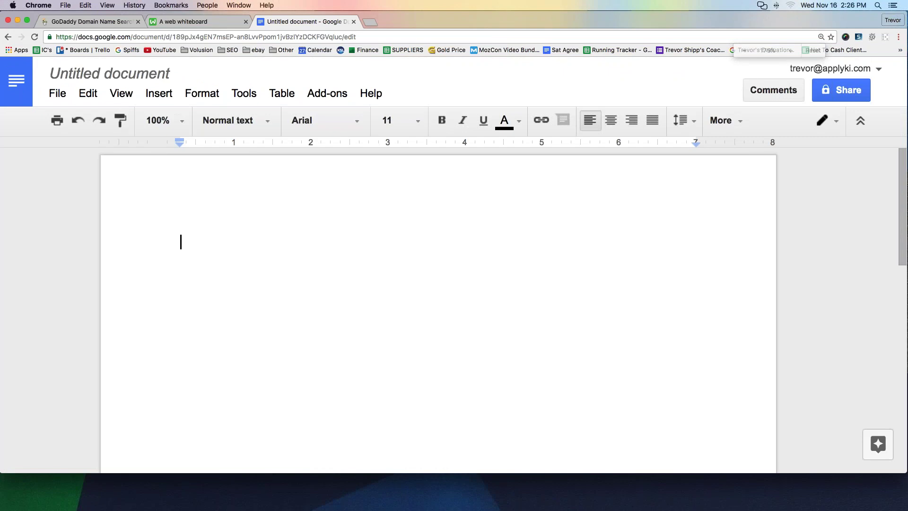
type("mensring")
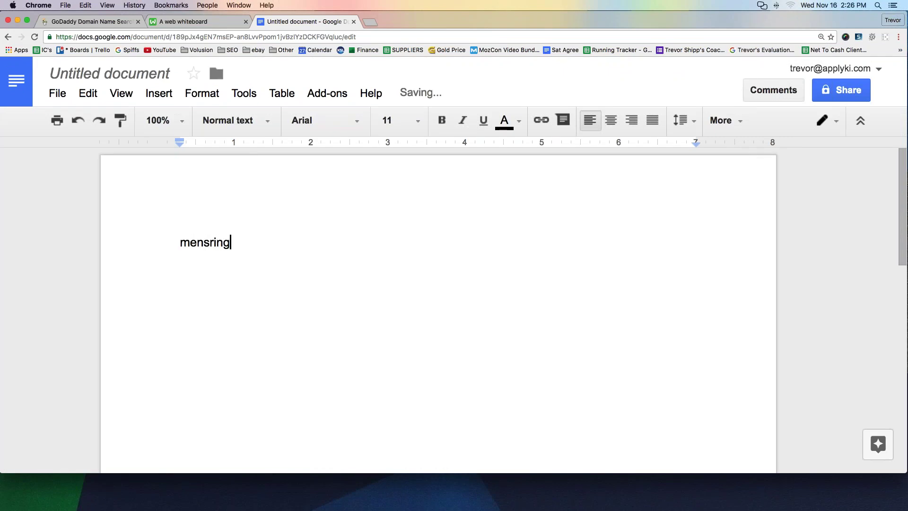
type("s.com NO T")
key("BackSpace")
key("BackSpace")
key("BackSpace")
type("/A")
key("Return")
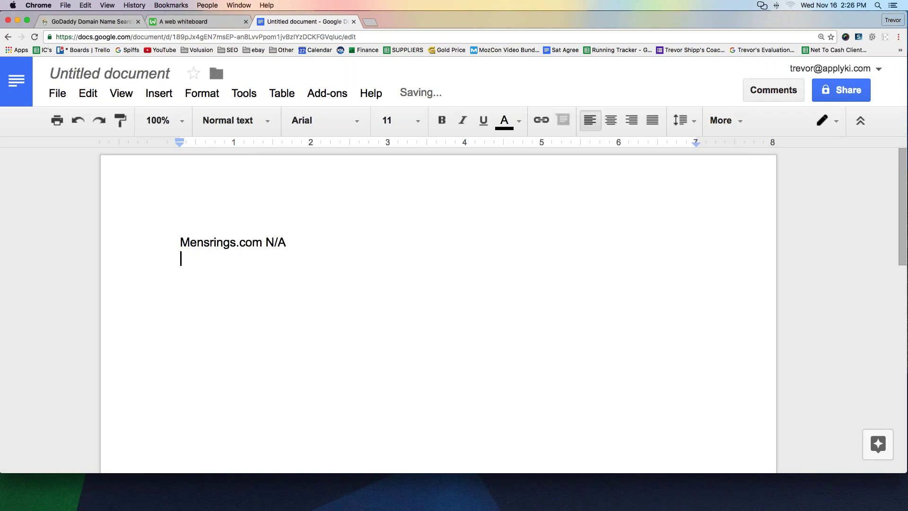
Step: List Realmensrings.com, Edsmensrings.com, Greatmensrings.com and ringsformen.com on separate lines
type("realmens")
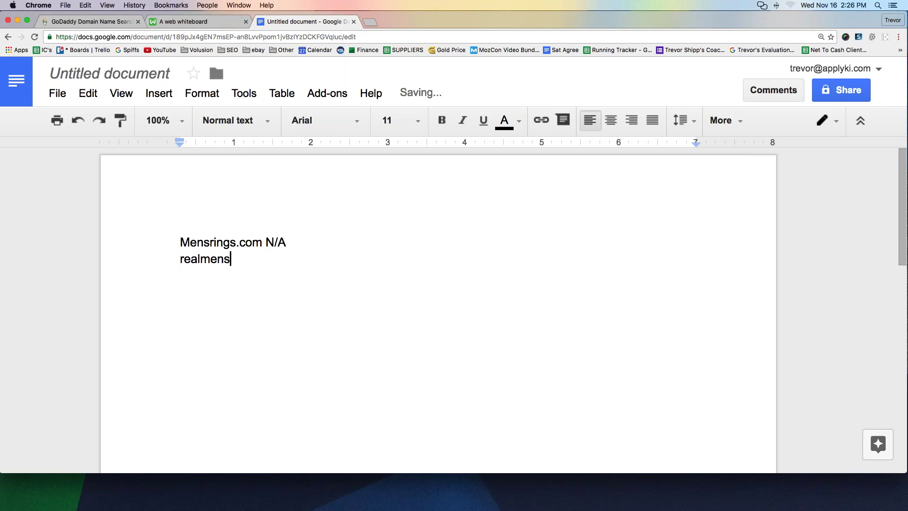
type("rings.com")
key("Return")
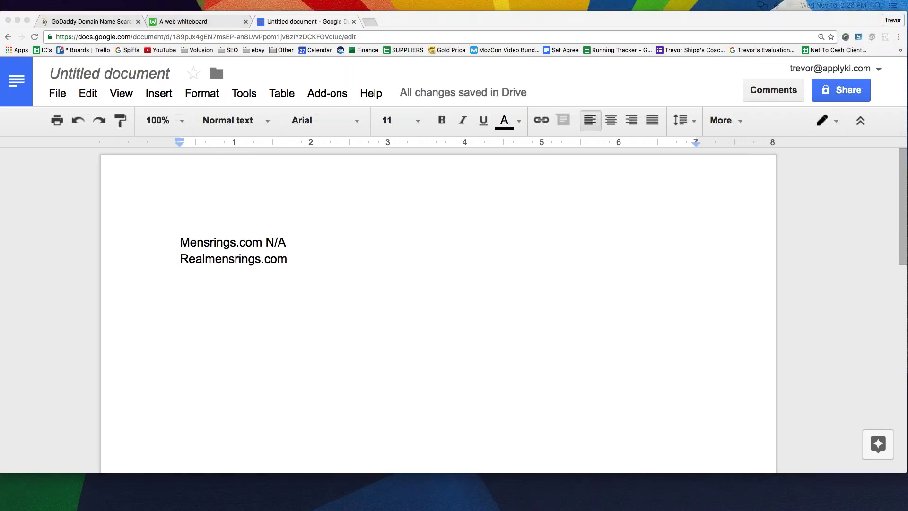
left_click(177, 286)
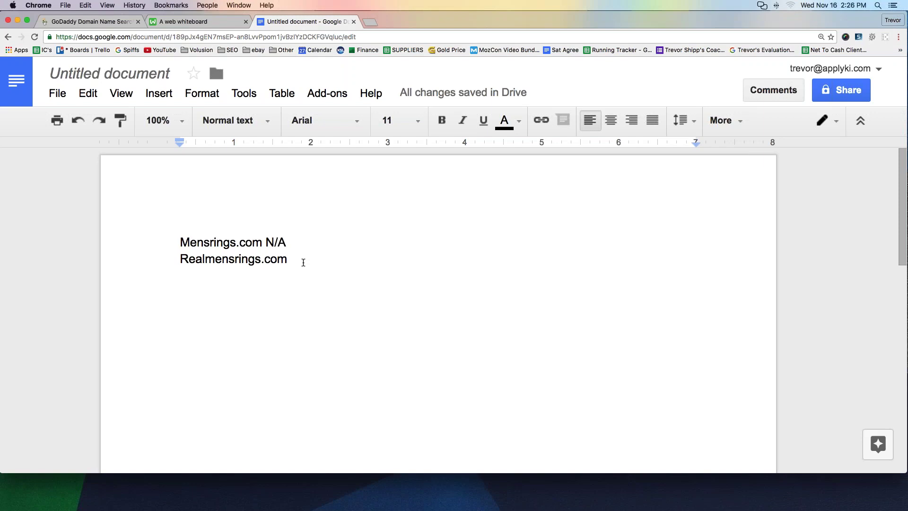
type("edsme")
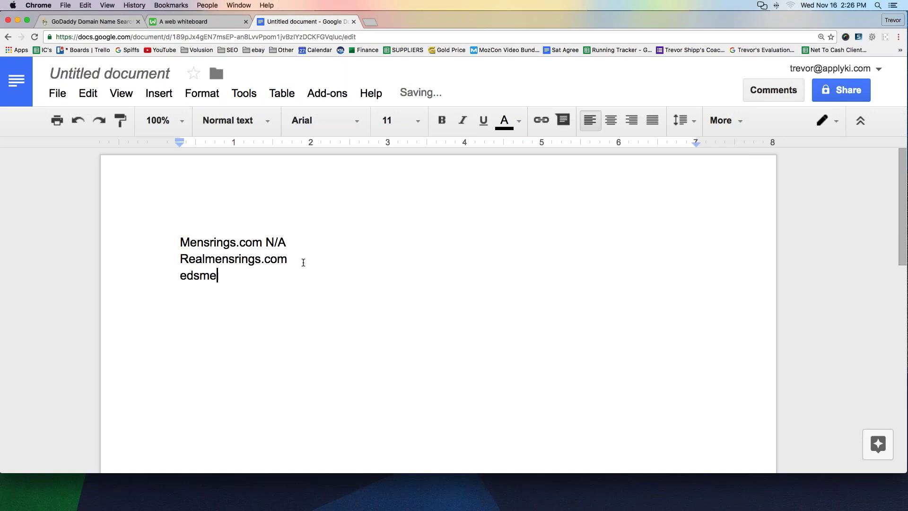
type("nsrings.com")
key("Return")
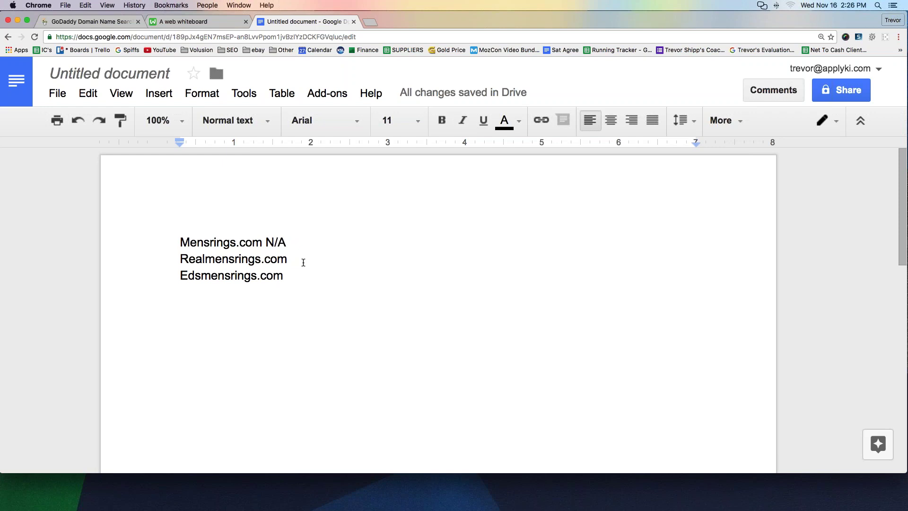
type("greatmens")
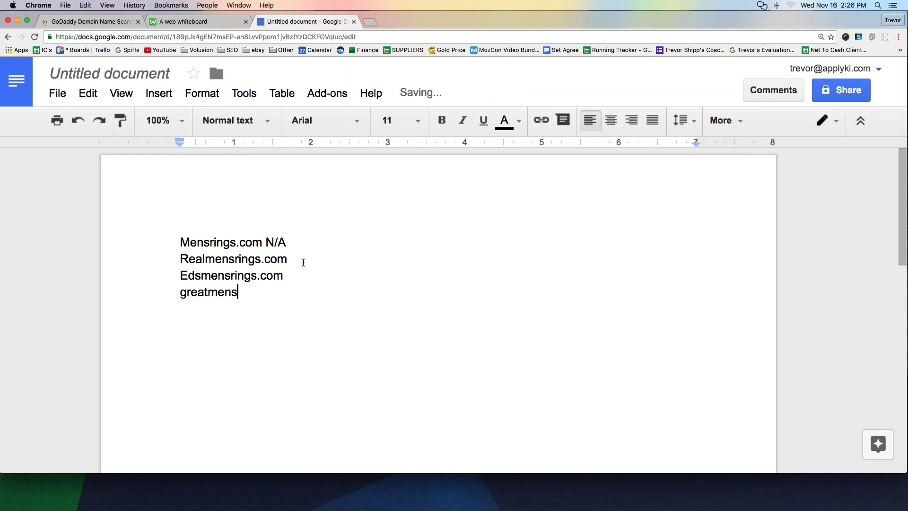
type("rings.com")
key("Return")
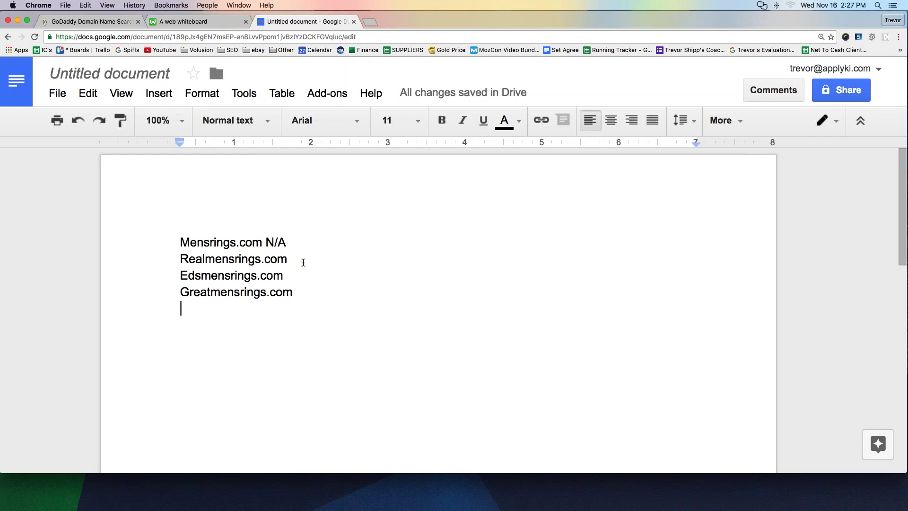
type("ringsformen.com")
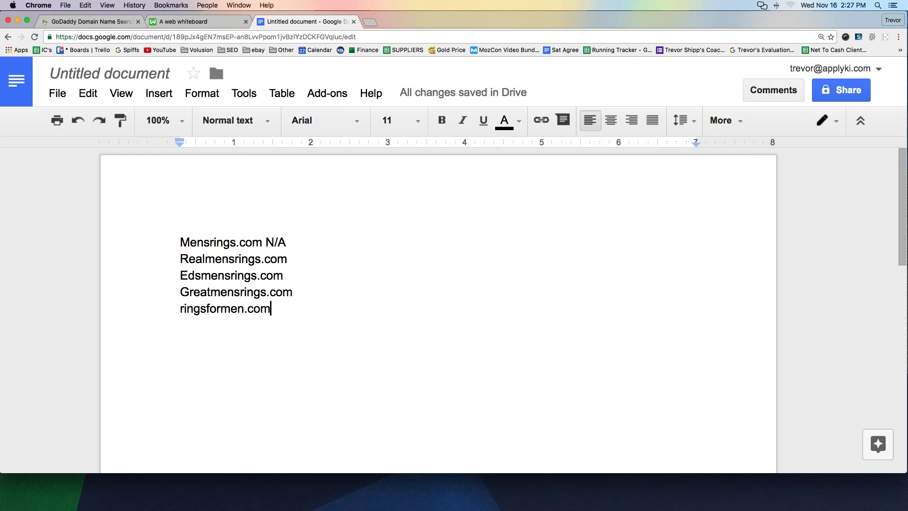
left_click(208, 325)
Step: Add Bigpetesmensrings.com and Anymensrings.com on new lines below ringsformen.com
left_click(297, 306)
key("Return")
type("bigpetesmensrings.com")
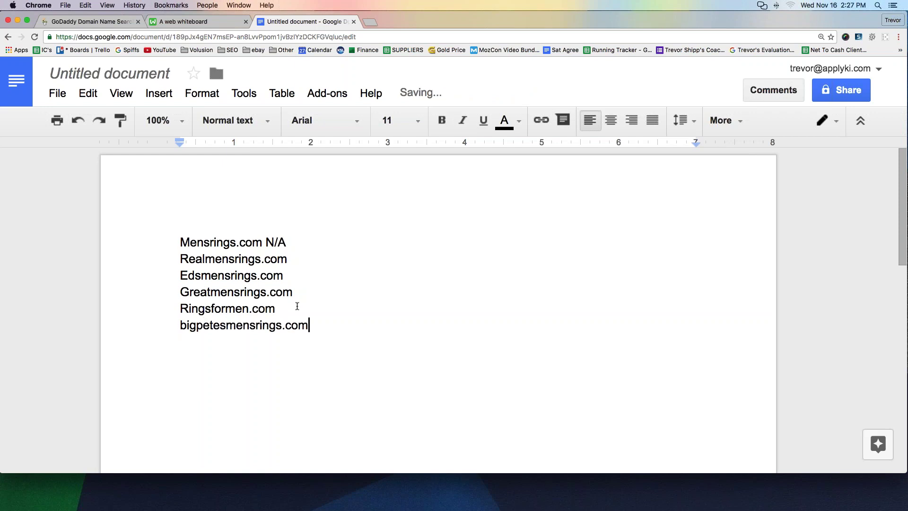
key("Return")
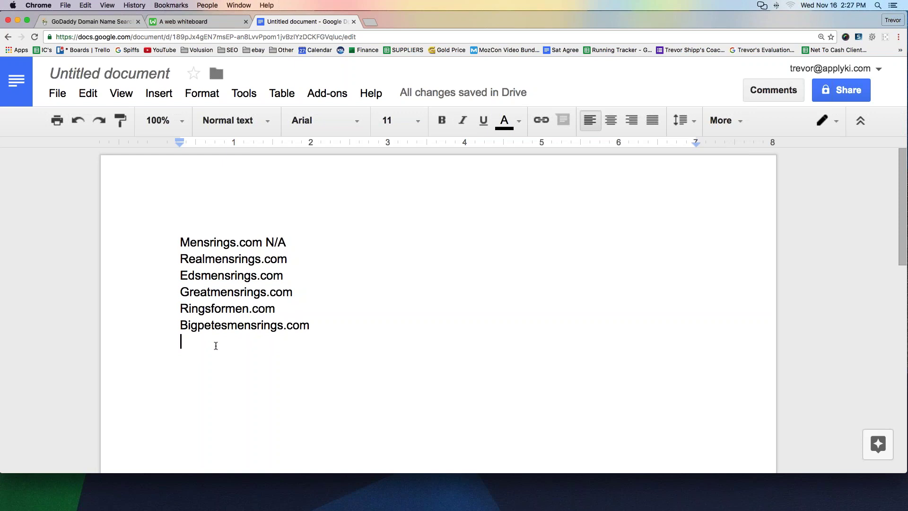
type("anymensrings.com")
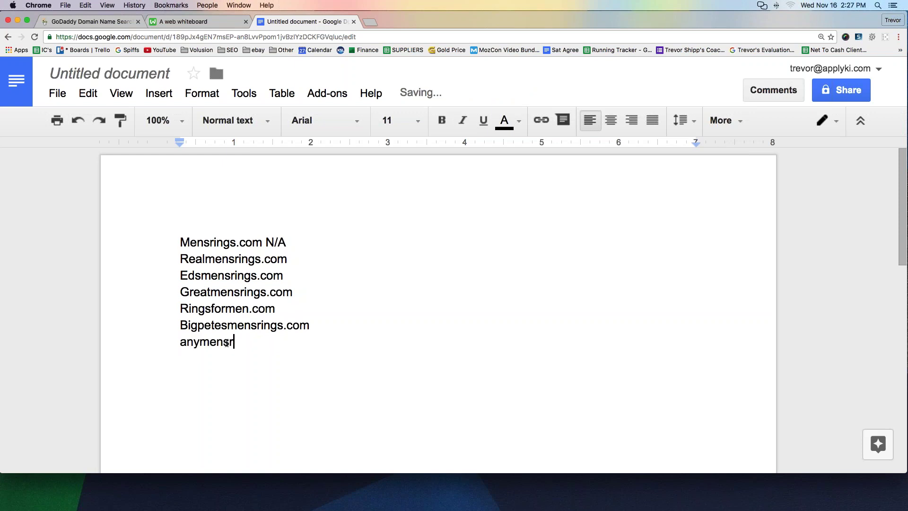
key("Return")
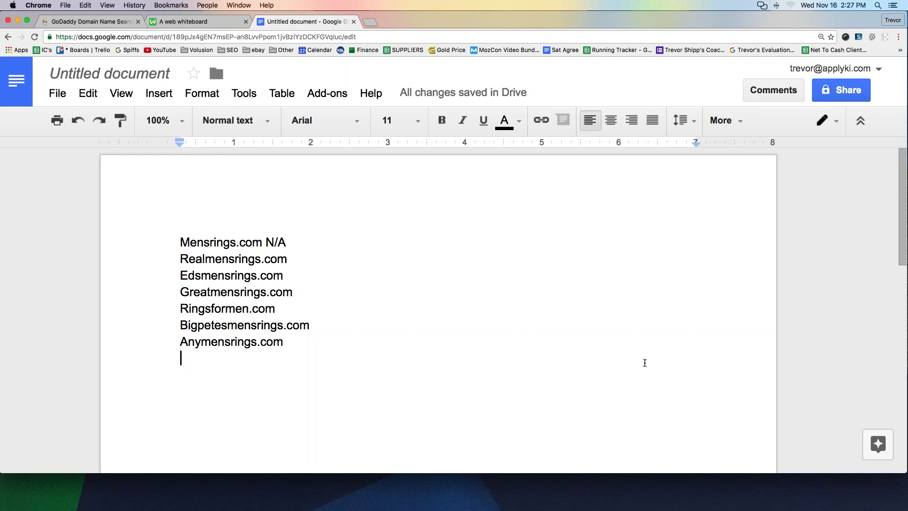
Step: Look over the domain list, then leave an empty line below Anymensrings.com
left_click_drag(180, 242, 352, 342)
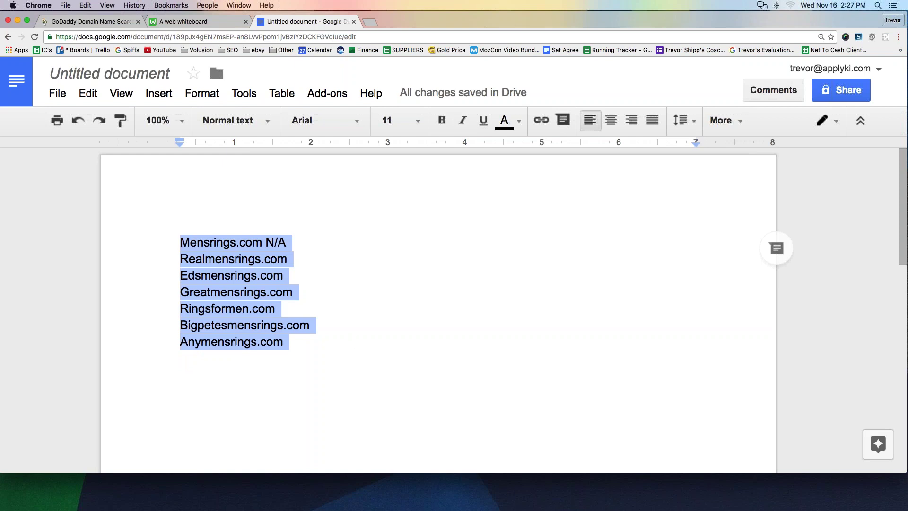
key("Left")
left_click_drag(178, 244, 190, 243)
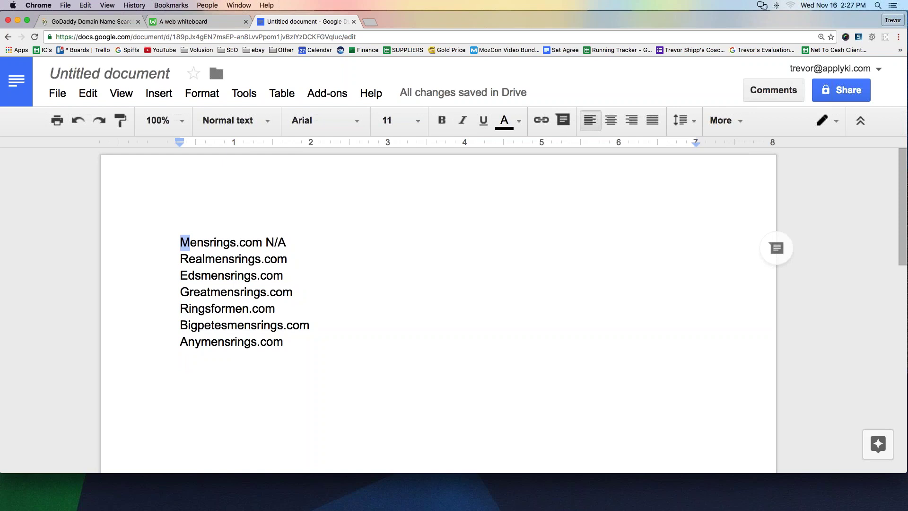
left_click(260, 275)
left_click(301, 336)
key("Return")
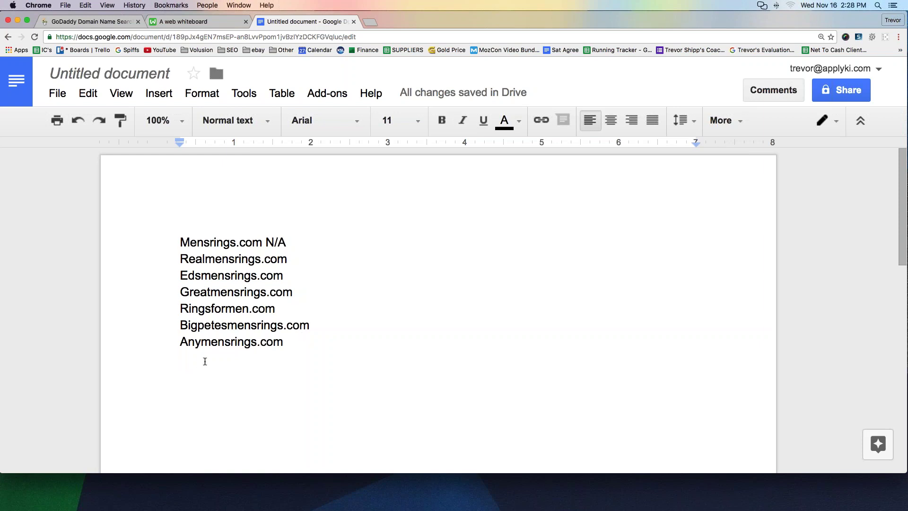
Step: Type Kingsrings.com on a new line and make it bold
type("kingsrings.com")
triple_click(184, 360)
key("super+b")
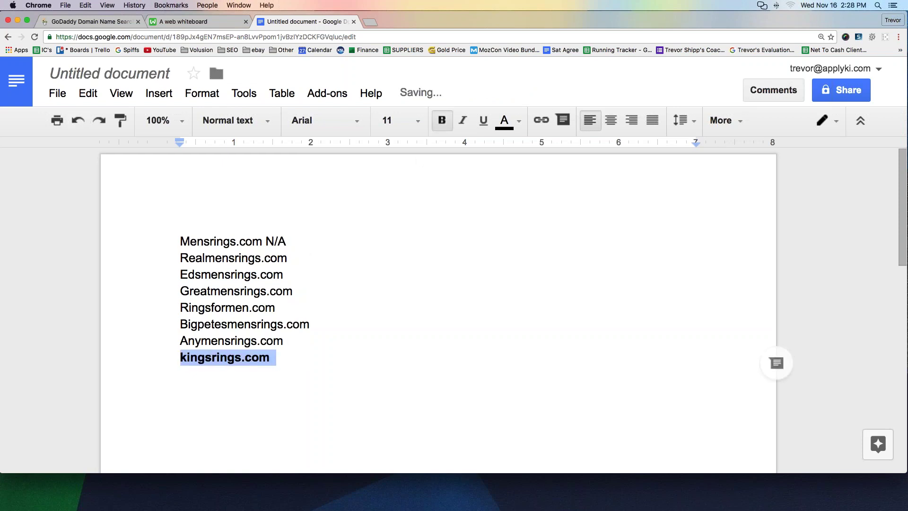
left_click(280, 365)
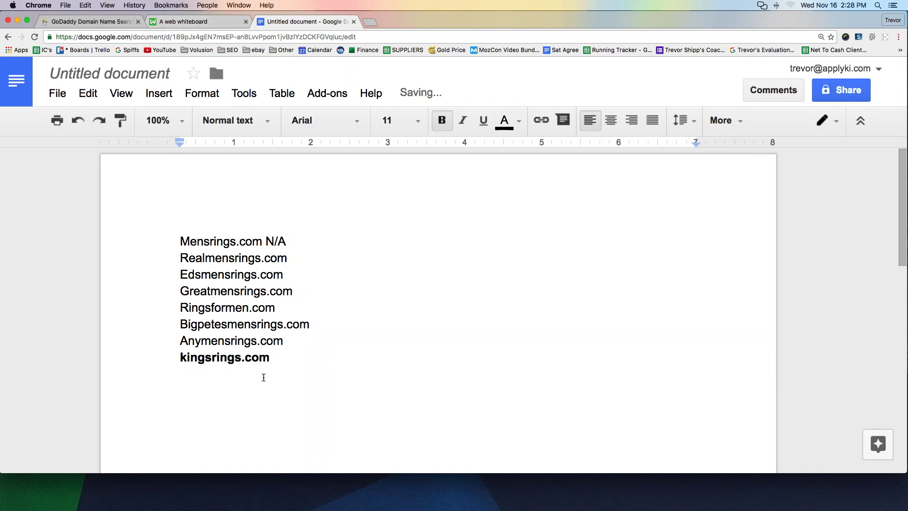
Step: Append ' - logo crown, king, ornate ring,' to Kingsrings.com and start a new line
type("- ")
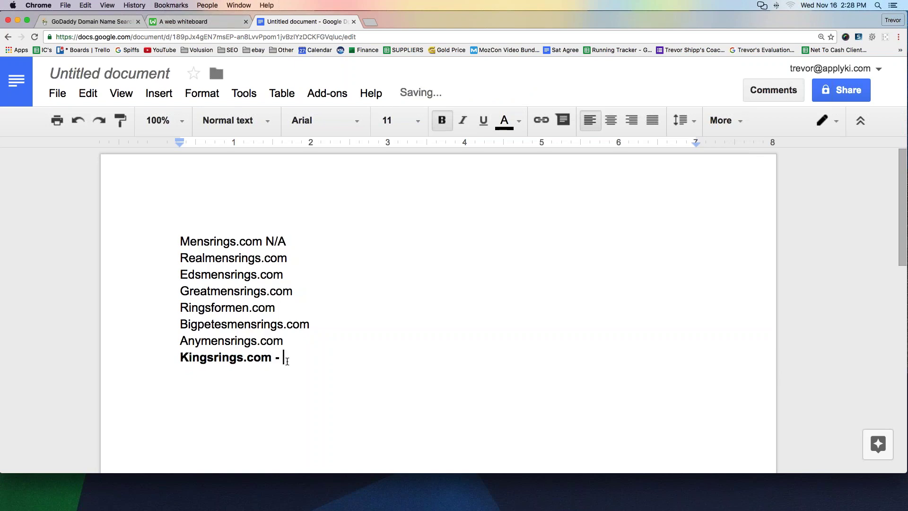
type("I goo")
key("BackSpace")
key("BackSpace")
key("BackSpace")
key("BackSpace")
key("BackSpace")
type("ogo ")
type("king")
key("BackSpace")
key("BackSpace")
key("BackSpace")
key("BackSpace")
key("BackSpace")
type("crown, king, ")
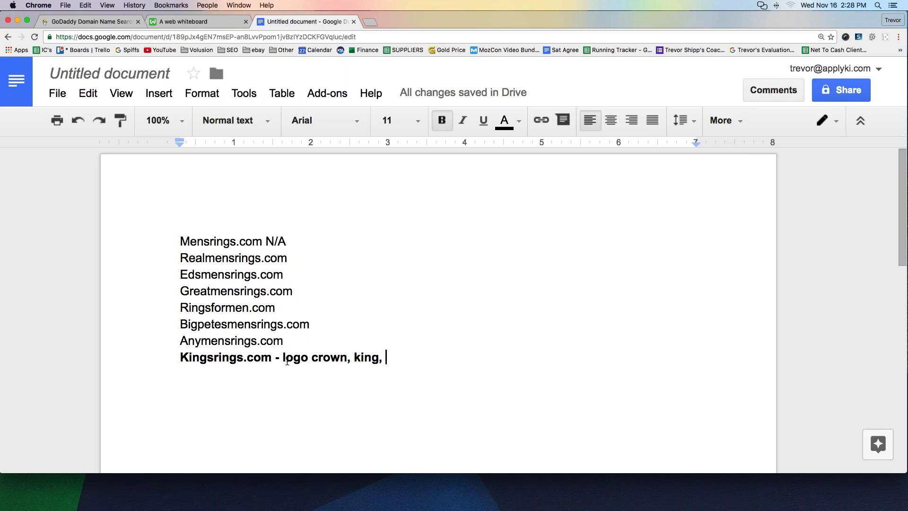
type("ornate ring")
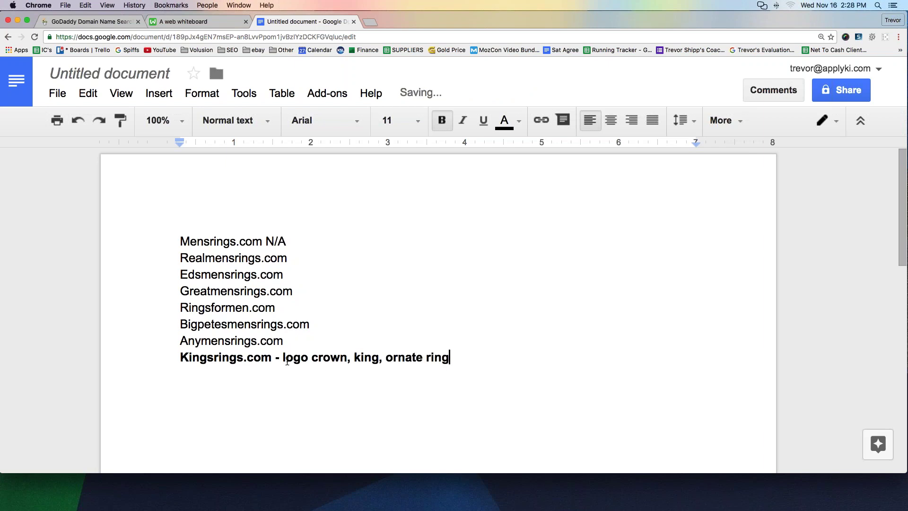
type(",")
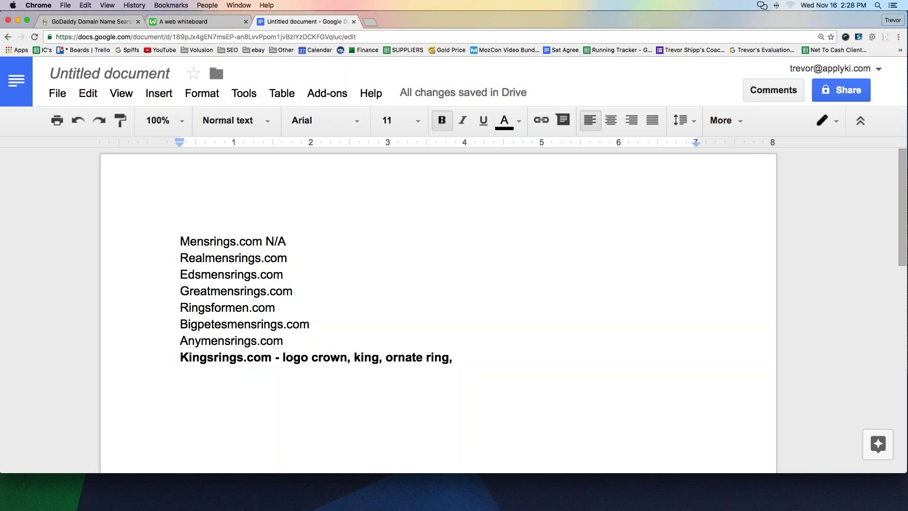
key("Return")
key("BackSpace")
key("Return")
Step: Add the entry 'Blacktierings.com - bowtie with a ring around it.'
type("blacktie")
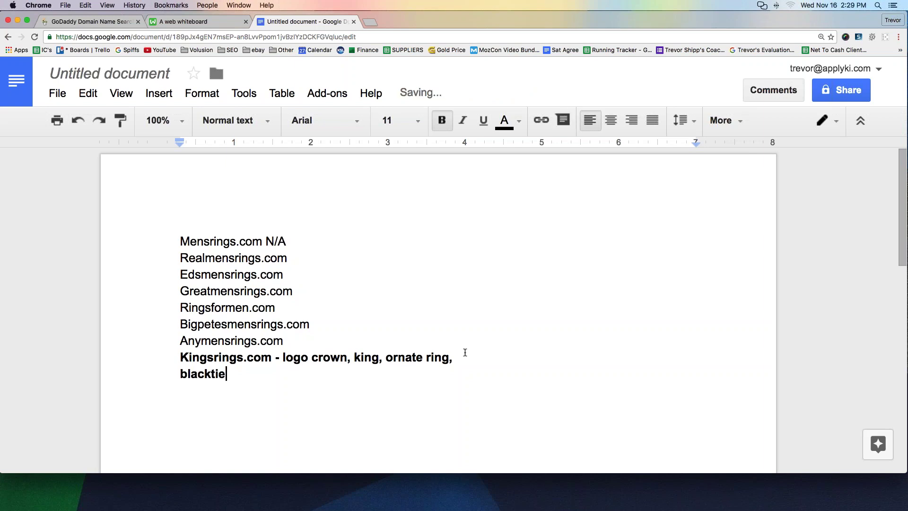
type("rings.com")
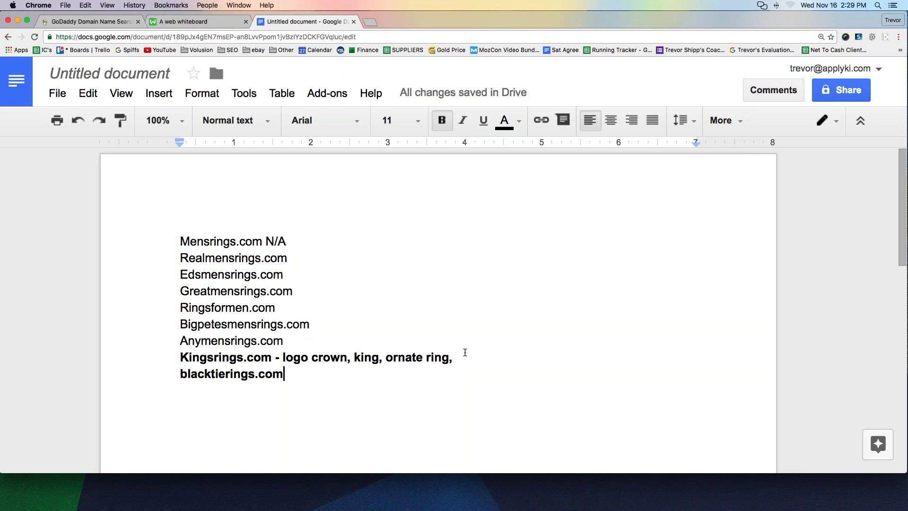
type(" - ")
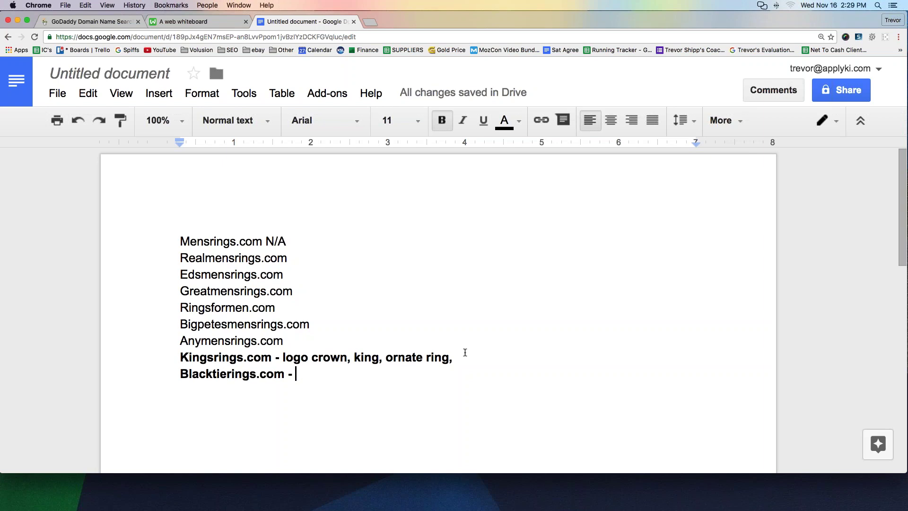
type("bowtime")
key("BackSpace")
key("BackSpace")
type("e with ")
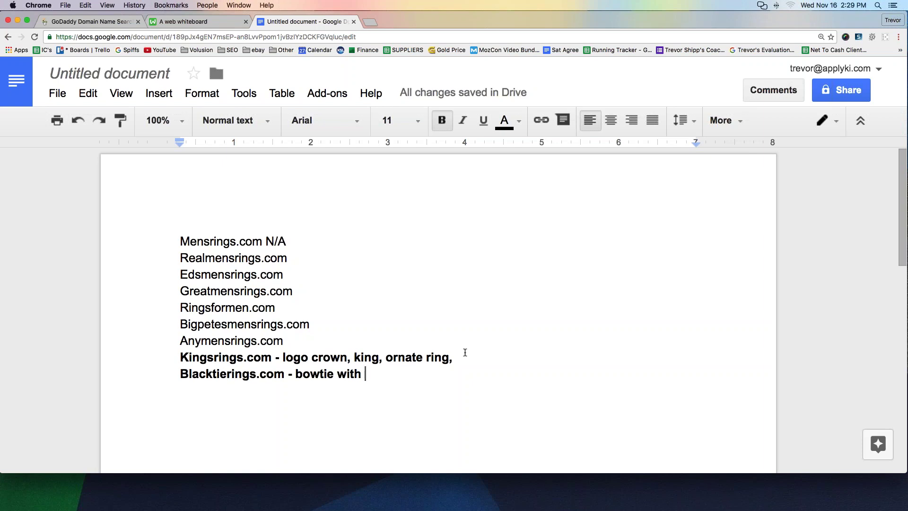
type("a ring around it.")
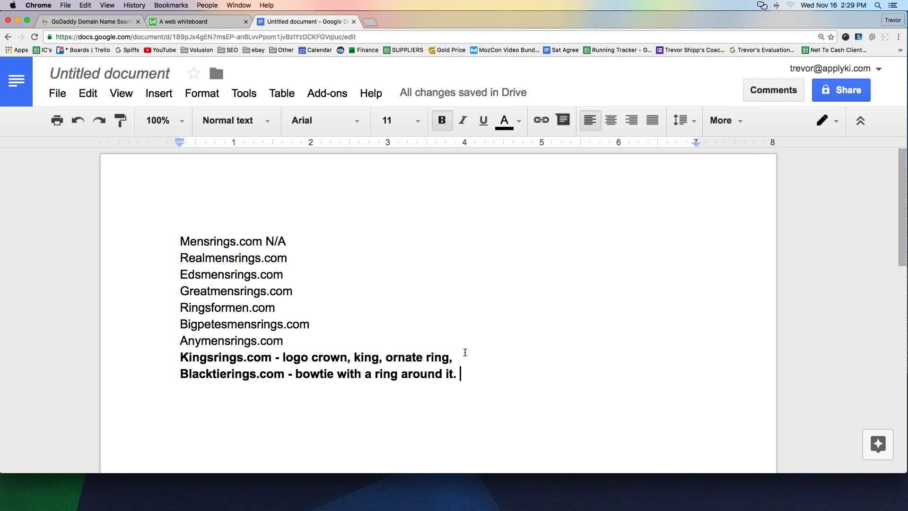
key("Return")
Step: Begin a Tophatrings.com entry on the next line
type("top ghat")
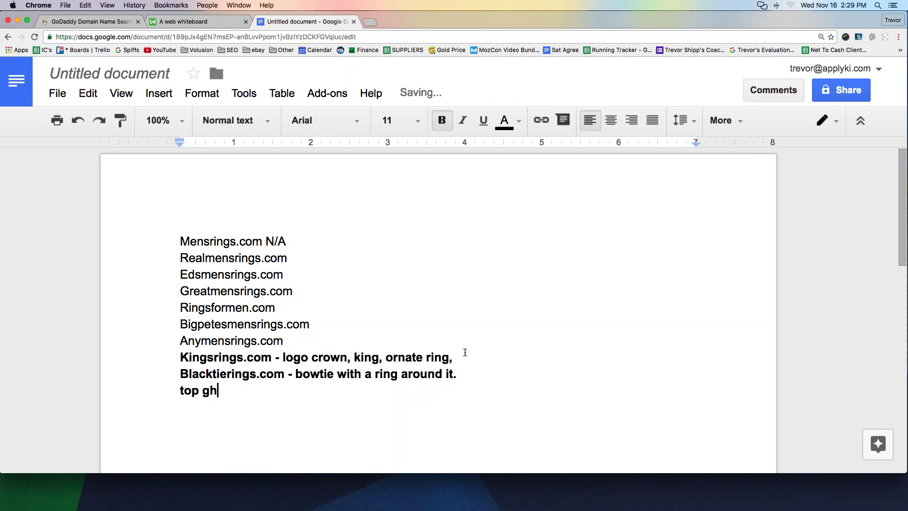
key("BackSpace")
key("BackSpace")
key("BackSpace")
key("BackSpace")
key("BackSpace")
type("hatrings.co")
type("m")
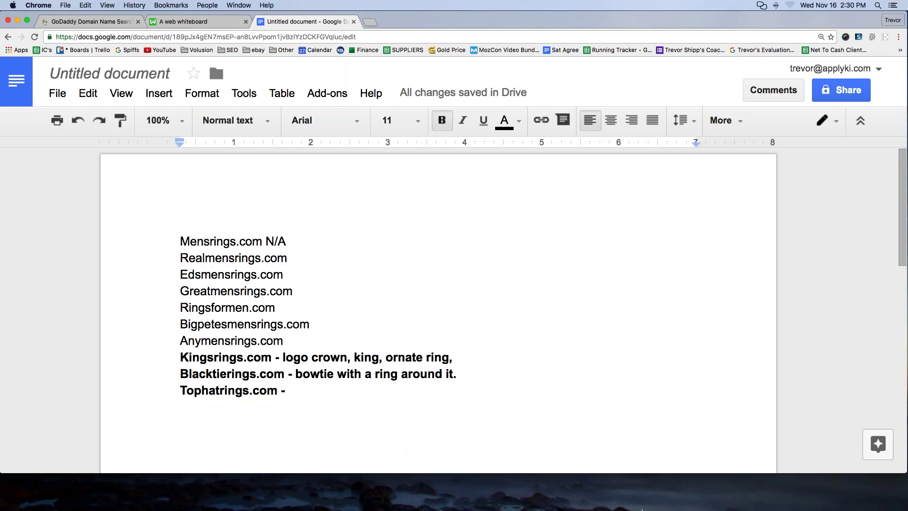
Step: Search GoDaddy for tophatrings.com, replacing the previous realmensrings.com search
mouse_move(591, 491)
left_click_drag(131, 395, 311, 394)
left_click(84, 24)
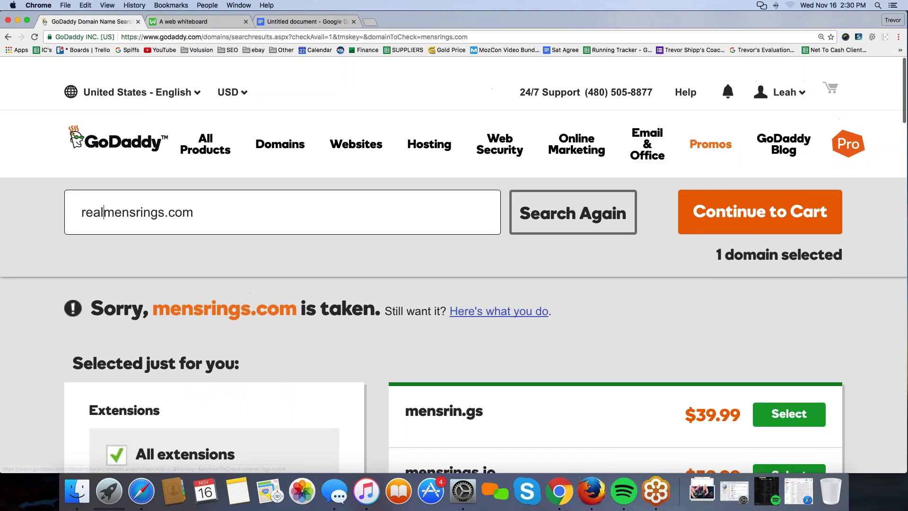
triple_click(227, 207)
type("top")
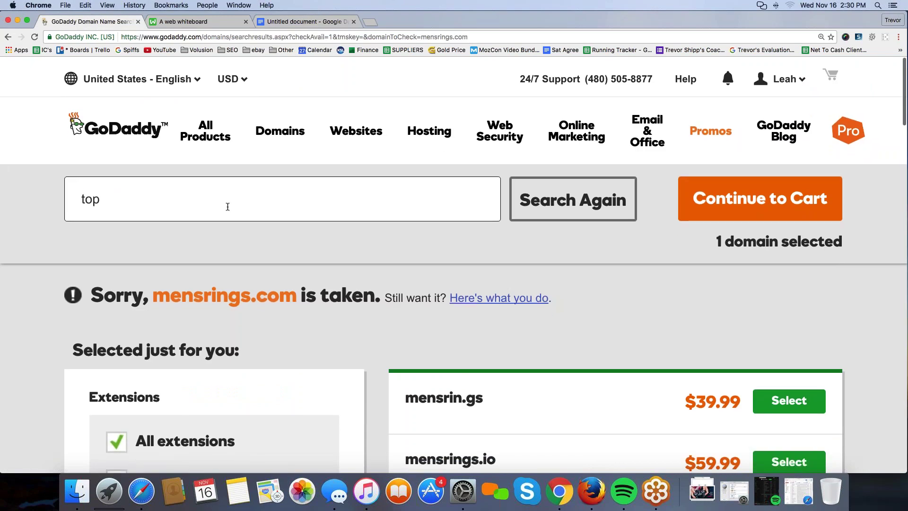
type("hatrings.com")
key("Return")
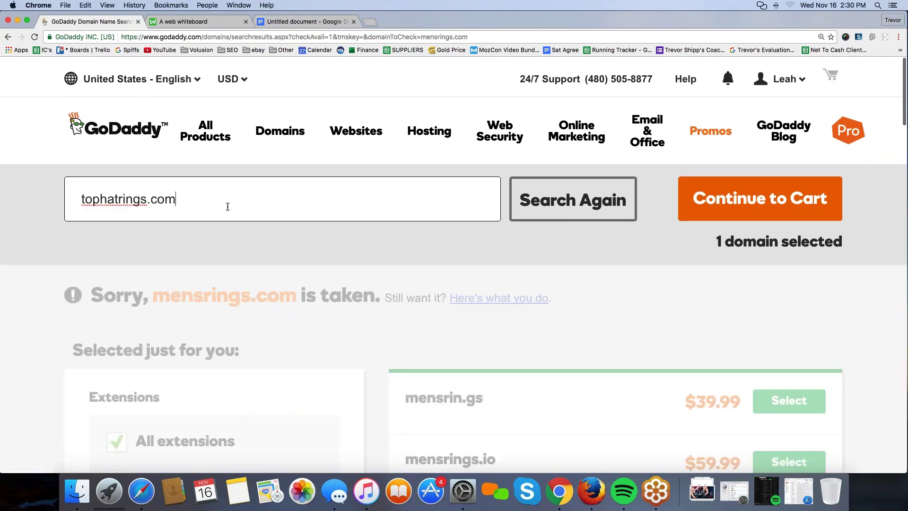
Step: Confirm tophatrings.com is available for $2.99, then return to the domain notes document
scroll(276, 207, "down", 2)
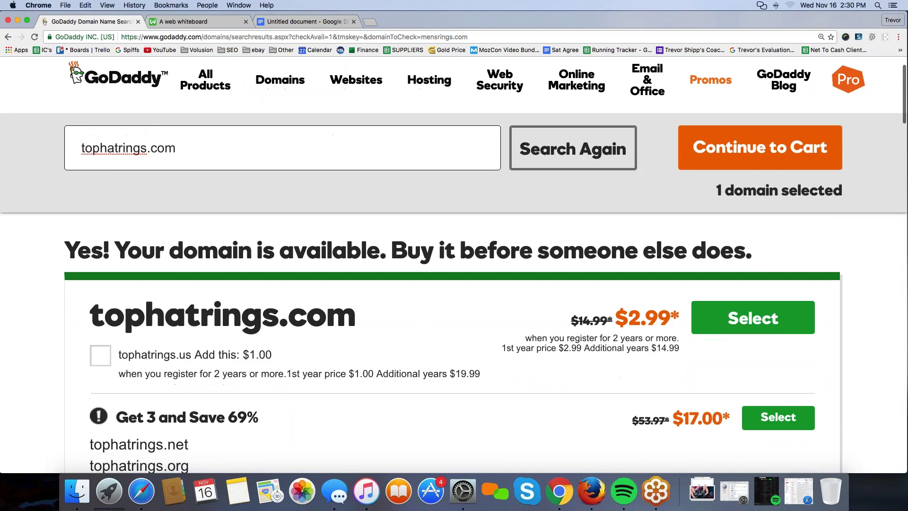
left_click_drag(90, 313, 361, 313)
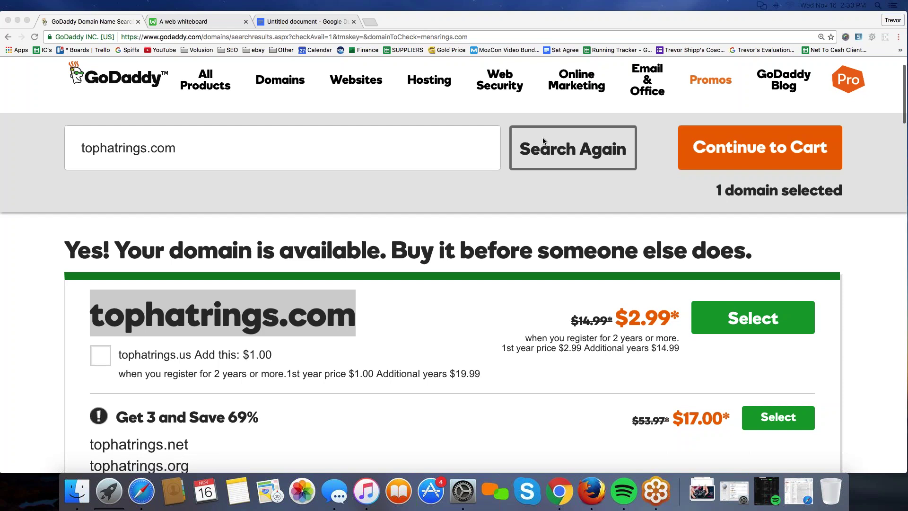
key("shift+Left")
key("shift+Left")
key("shift+Left")
key("shift+Left")
key("shift+Left")
key("shift+Left")
key("shift+Left")
key("shift+Left")
key("shift+Left")
key("shift+Left")
key("shift+Left")
key("shift+Left")
key("shift+Left")
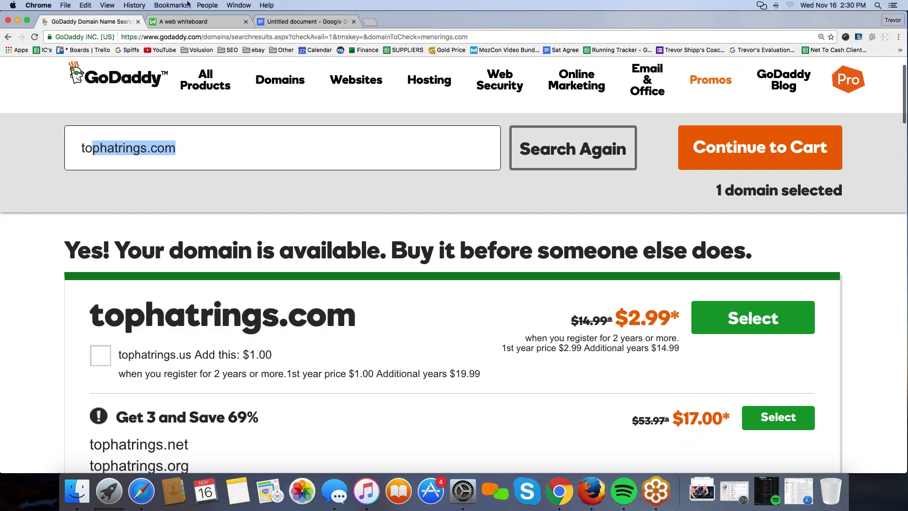
key("Left")
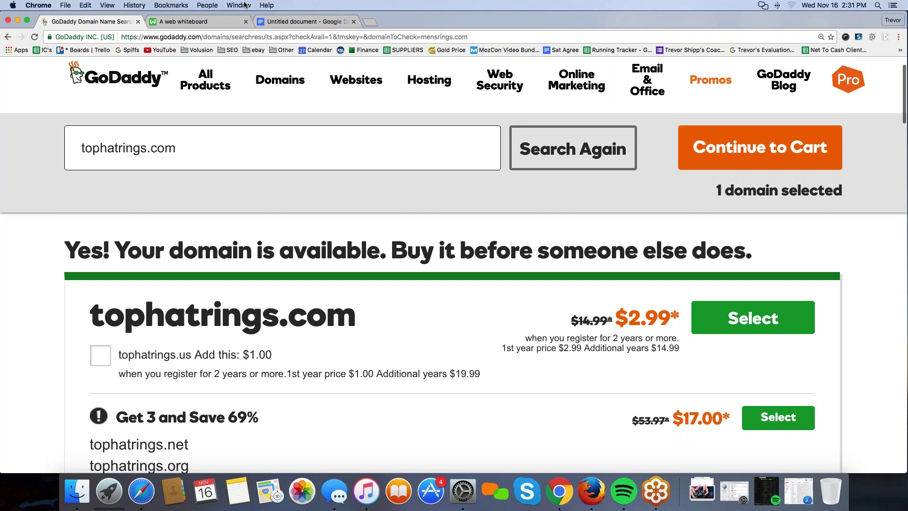
left_click(303, 22)
Step: Add a 'Jewelry' line below the Tophatrings.com entry
scroll(304, 381, "down", 3)
left_click(304, 274)
key("Return")
key("Return")
type("jerel")
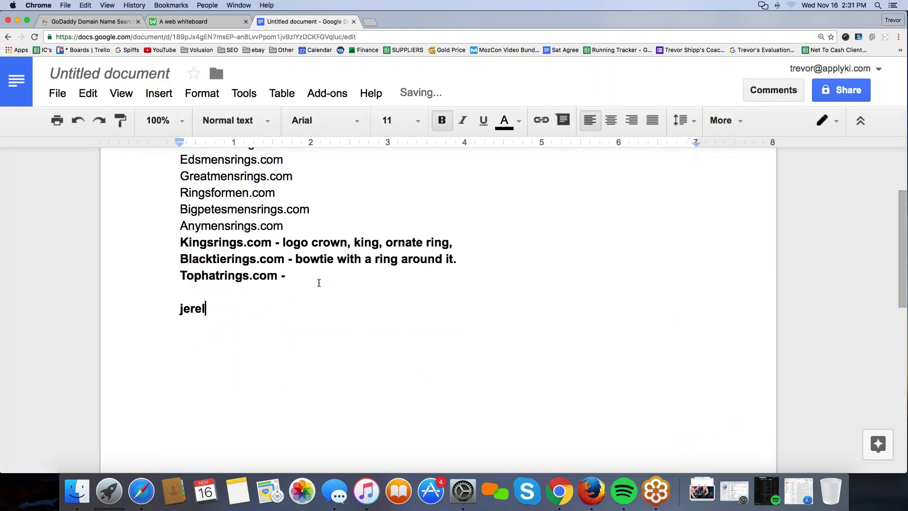
key("BackSpace")
key("BackSpace")
type("welry")
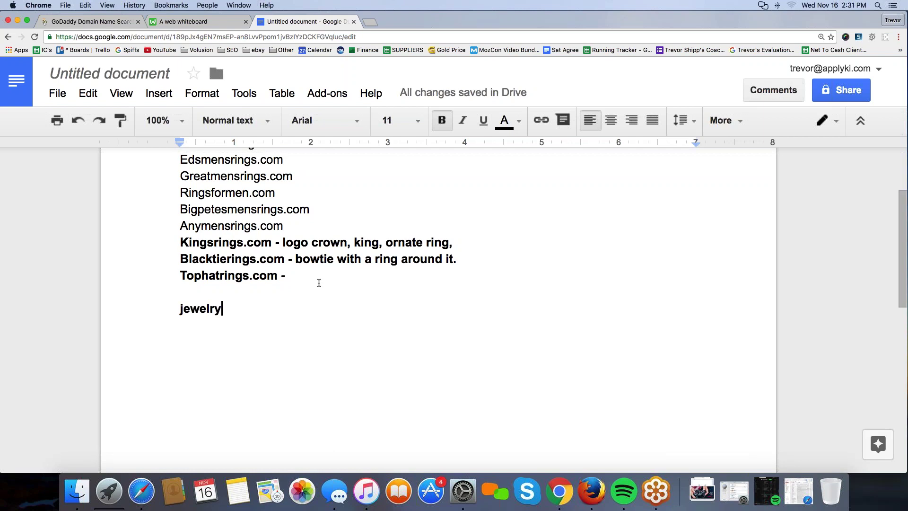
left_click_drag(244, 308, 178, 310)
left_click(261, 310)
Step: Add the misspelled variant 'jewerly' on the line below Jewelry
key("Return")
type("jew")
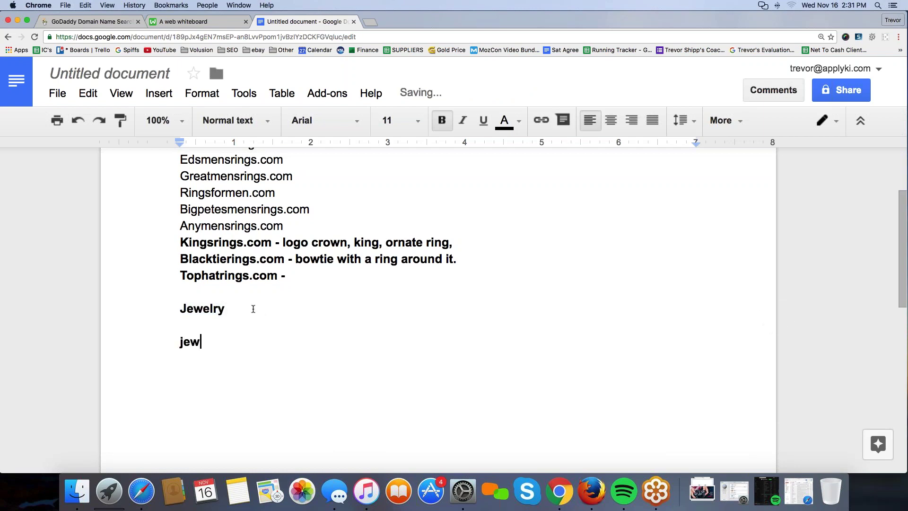
type("erly")
left_click(229, 306)
left_click_drag(172, 340, 233, 342)
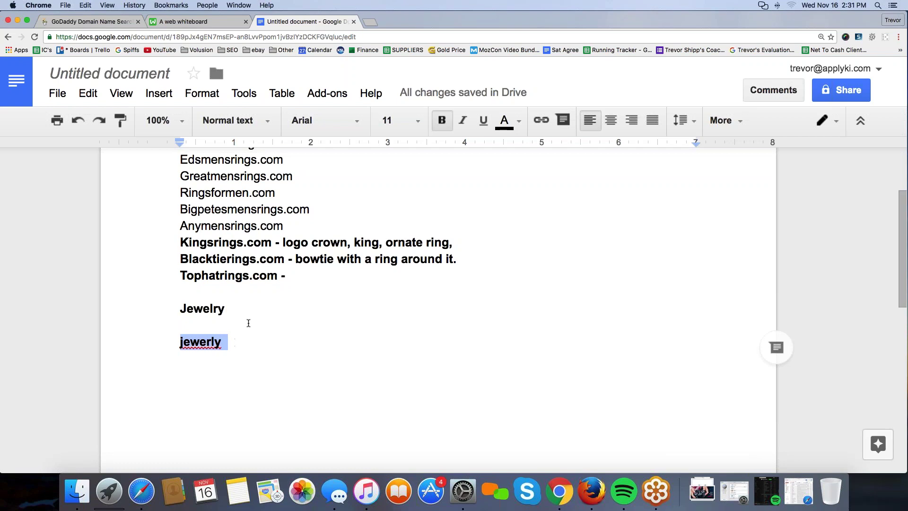
left_click_drag(229, 308, 166, 308)
key("Right")
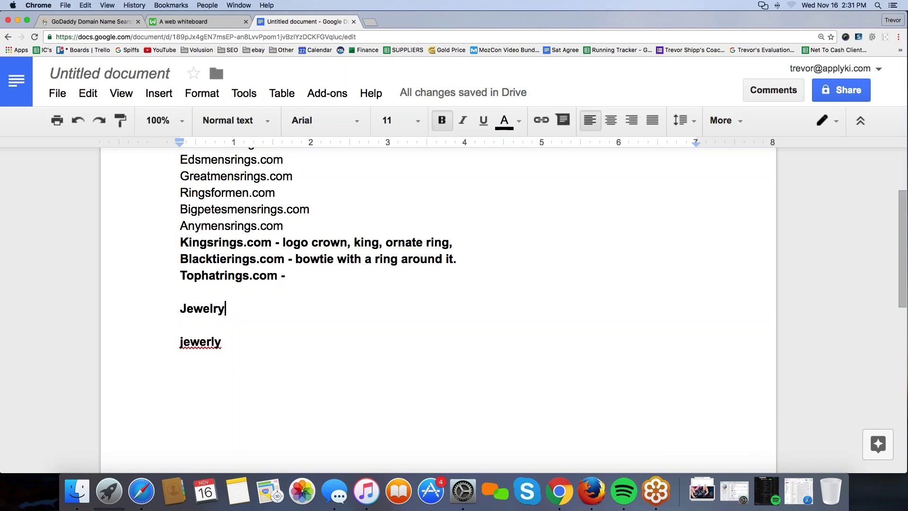
Step: Add a 'GoDaddy.com' line beneath jewerly and start a new line
left_click(245, 339)
key("Return")
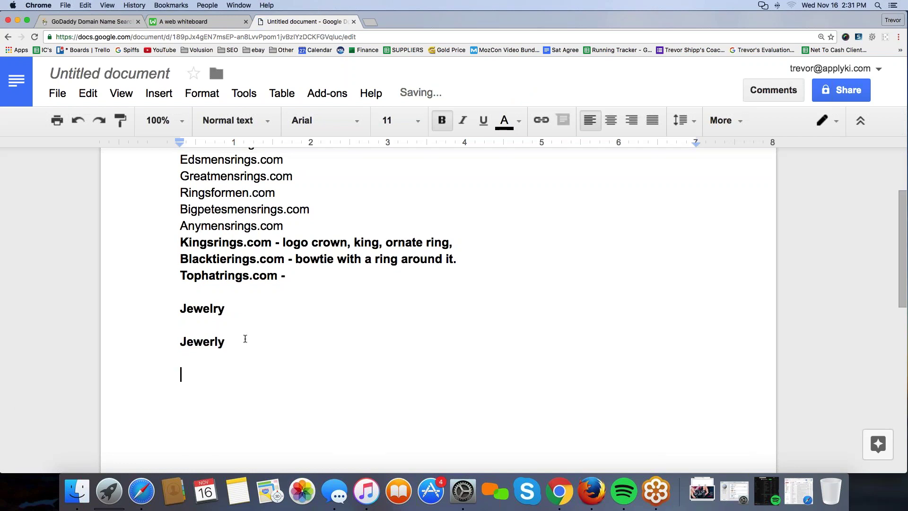
type("Goda")
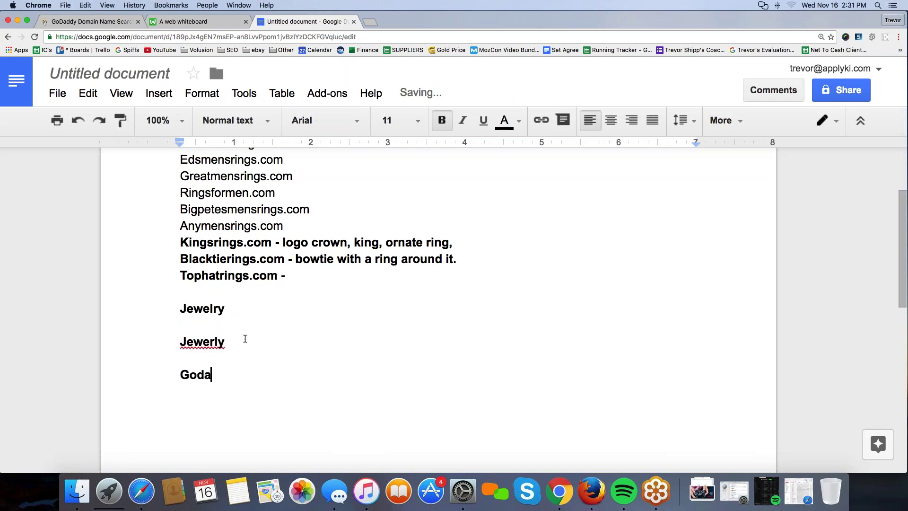
key("BackSpace")
key("BackSpace")
type("Daddy.com")
key("Return")
Step: Select tophatrings.com in GoDaddy's results and continue to the cart
left_click(44, 24)
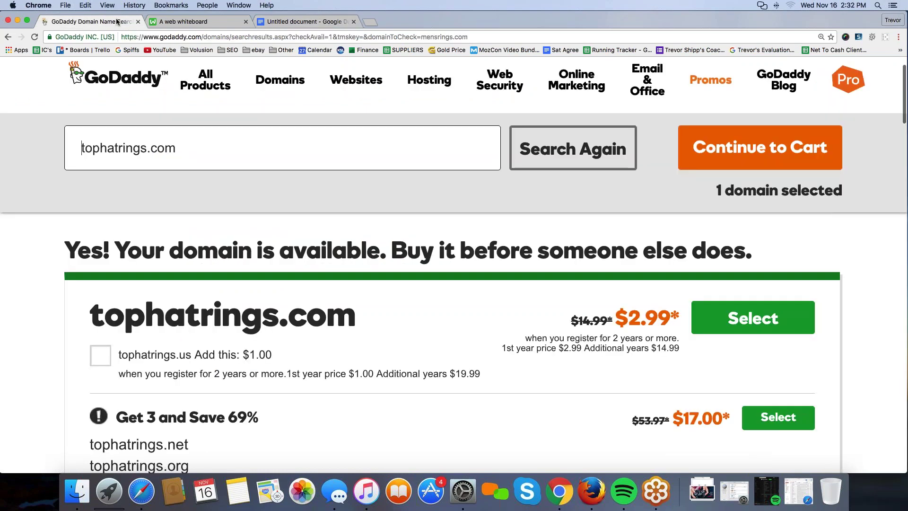
scroll(396, 317, "down", 2)
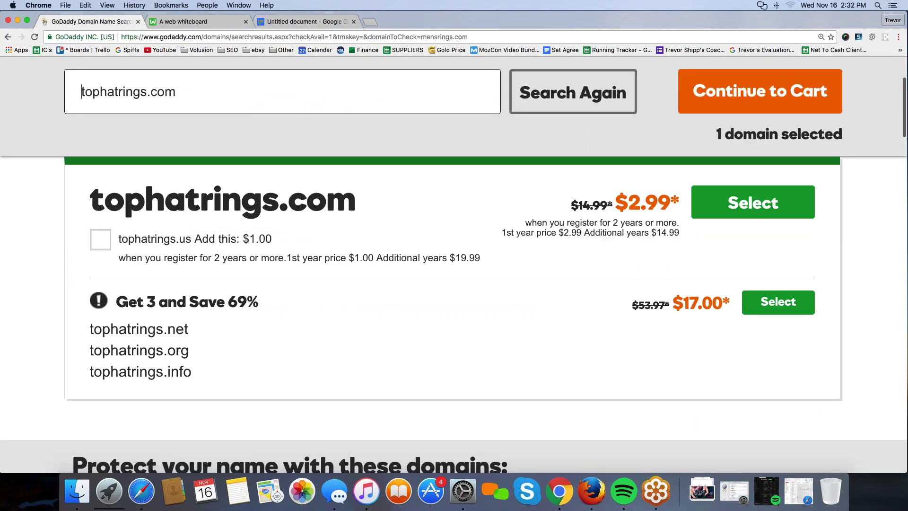
scroll(426, 237, "up", 3)
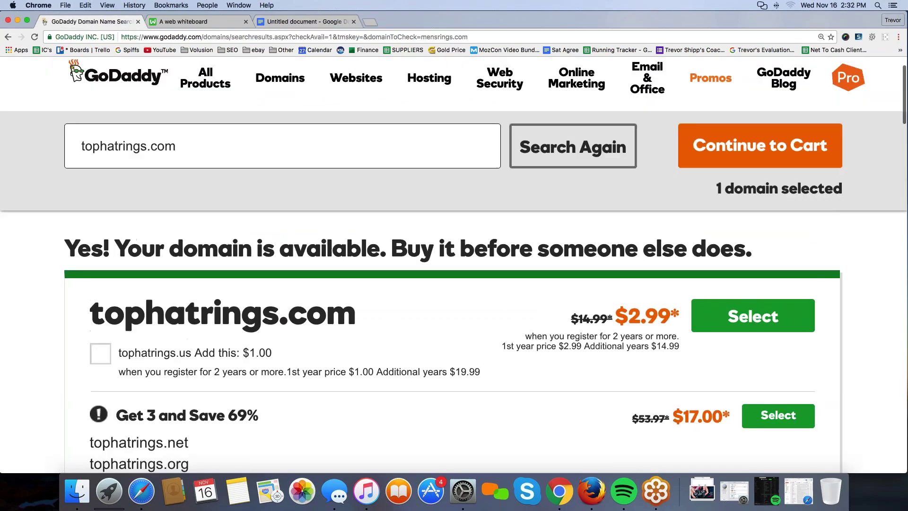
left_click(734, 322)
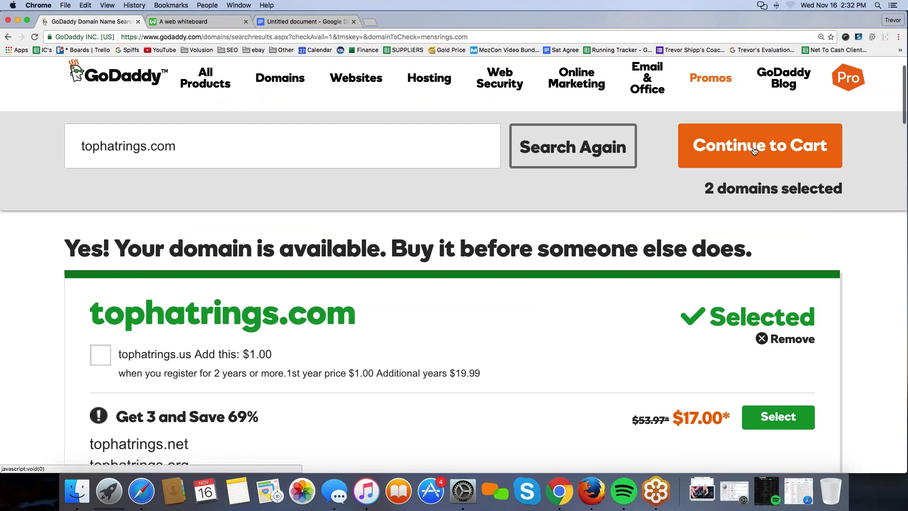
left_click(760, 167)
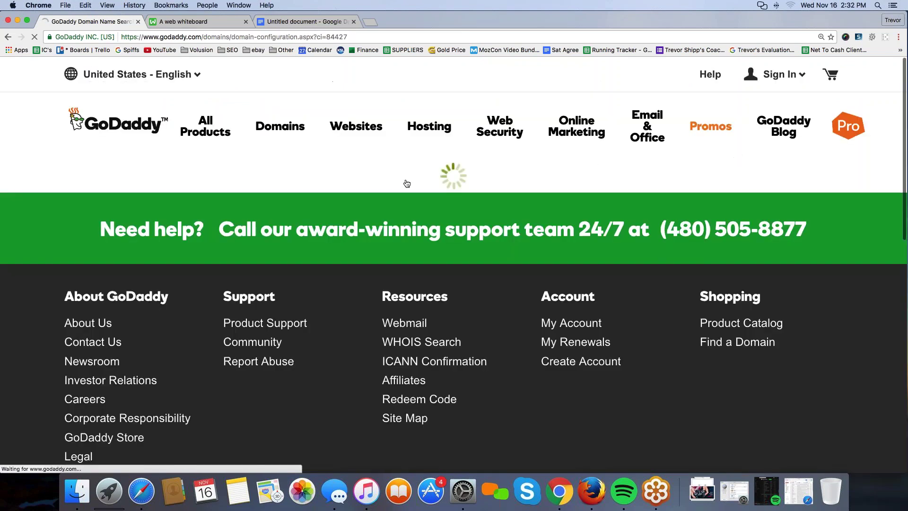
Step: Review the 'Make it private' privacy protection options on the configuration page
scroll(406, 180, "down", 5)
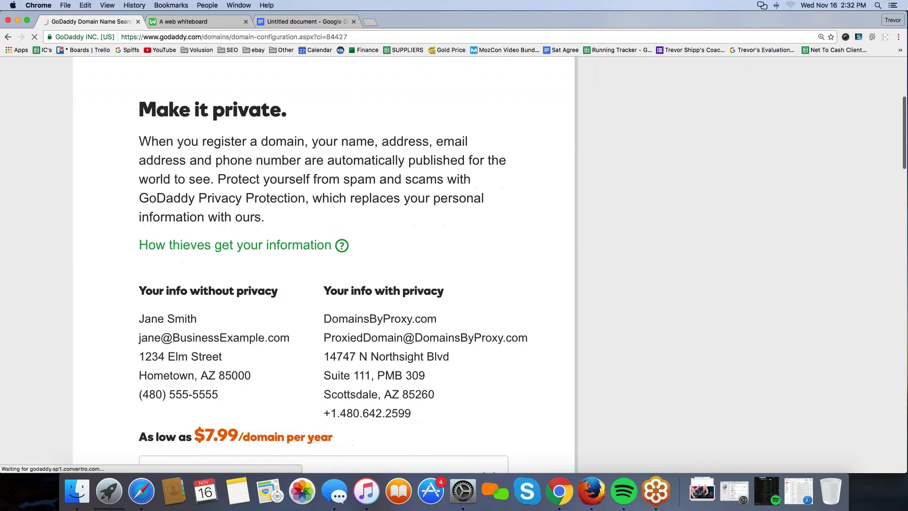
left_click_drag(147, 131, 317, 141)
scroll(317, 141, "down", 6)
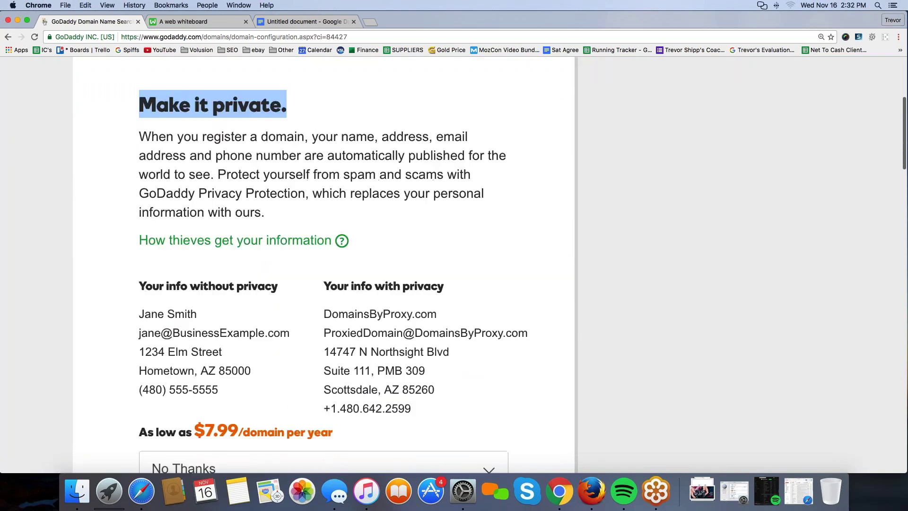
scroll(317, 141, "up", 5)
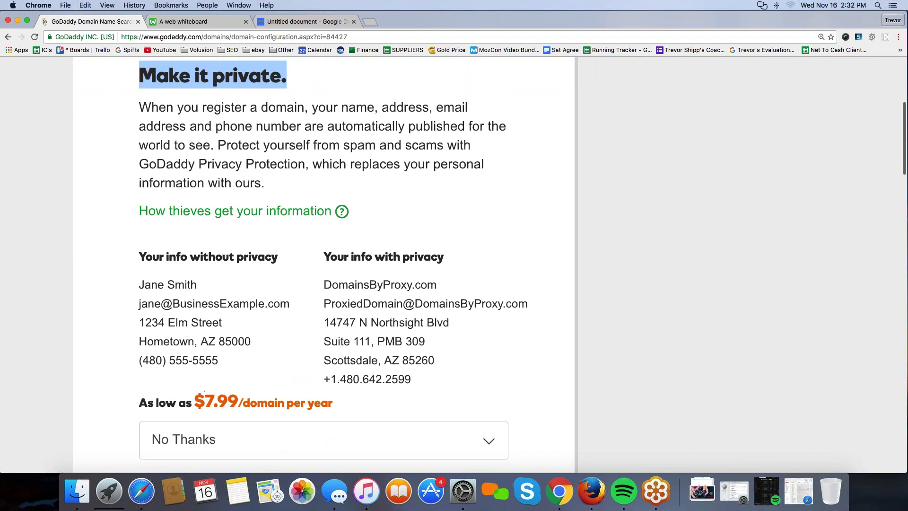
scroll(239, 444, "down", 2)
left_click(245, 374)
left_click(246, 374)
left_click(246, 374)
scroll(246, 374, "down", 6)
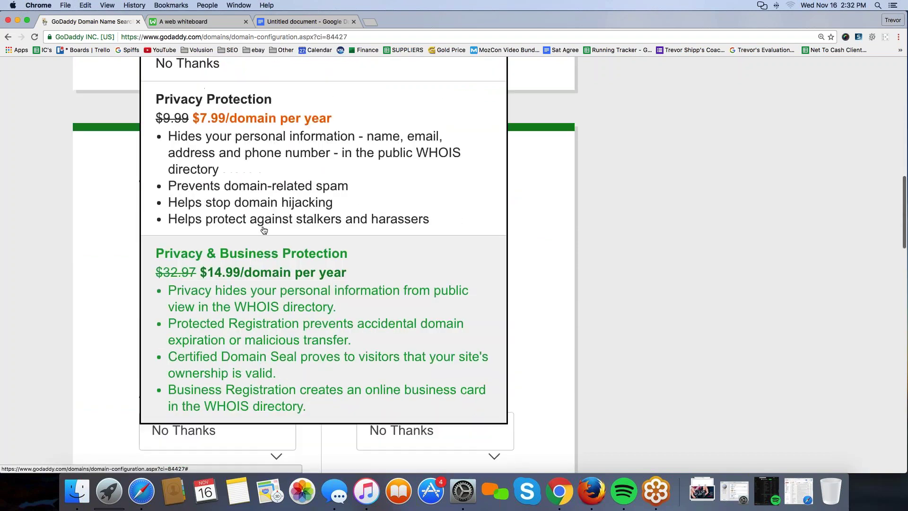
scroll(261, 230, "up", 1)
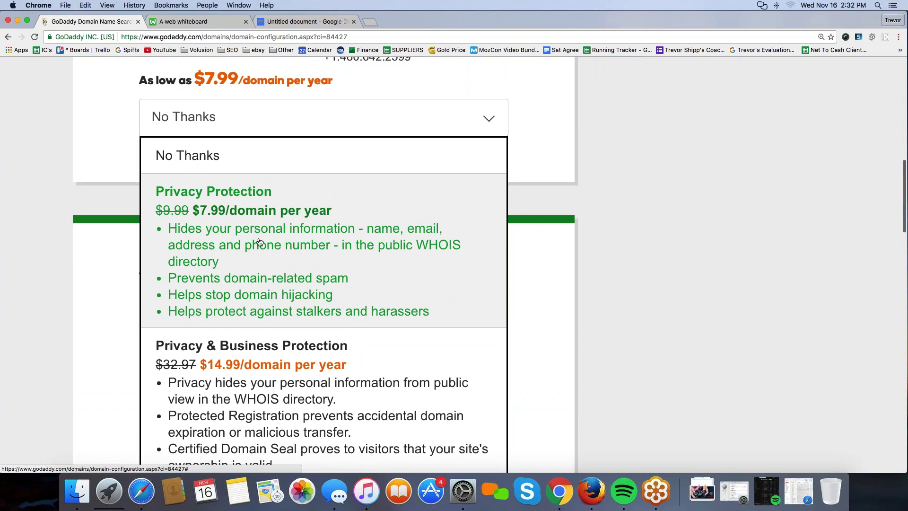
scroll(259, 242, "up", 8)
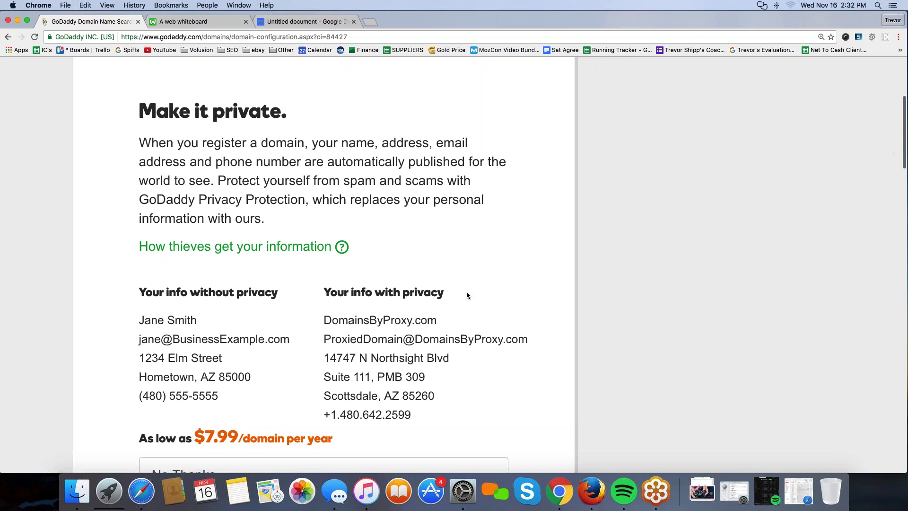
Step: Compare contact details with and without privacy, then scroll through the Website Builder and hosting add-ons
mouse_move(475, 285)
left_mouse_down()
mouse_move(328, 269)
mouse_move(150, 280)
mouse_move(126, 415)
mouse_move(289, 445)
mouse_move(561, 372)
mouse_move(369, 281)
left_mouse_up()
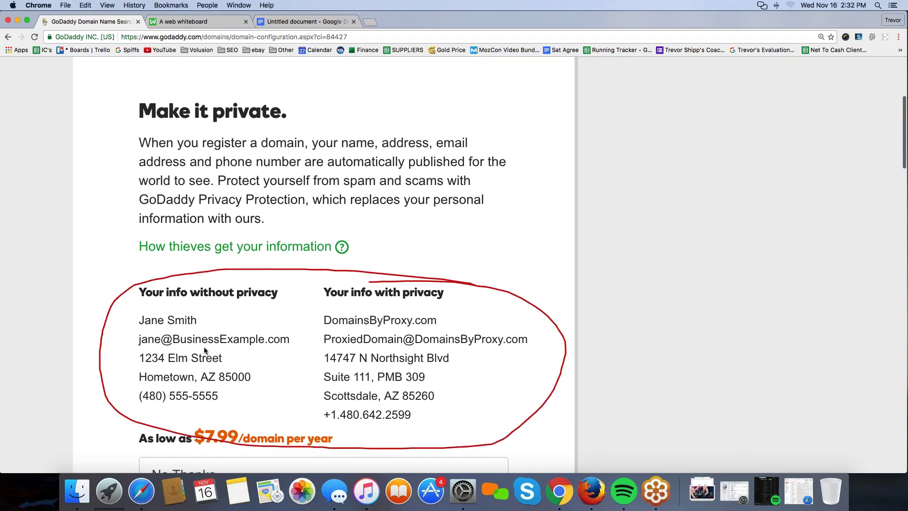
left_click_drag(141, 406, 220, 406)
key("Escape")
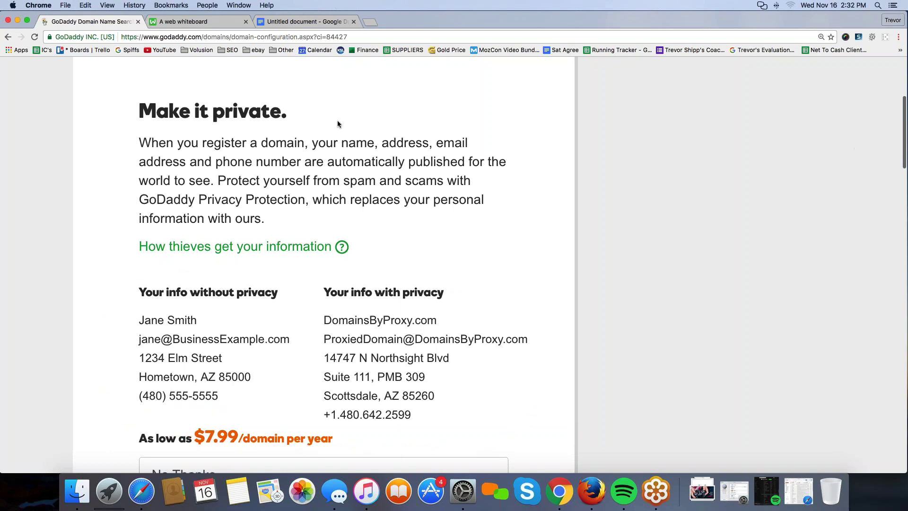
scroll(330, 171, "down", 5)
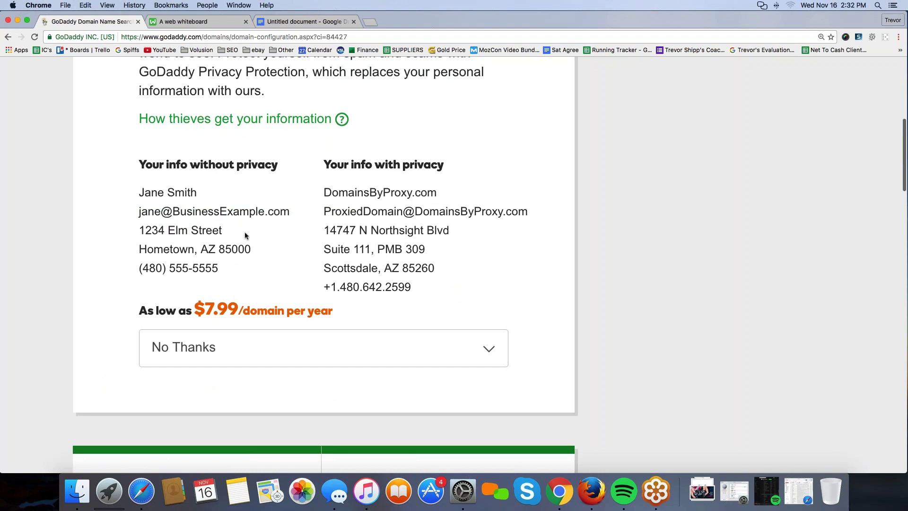
scroll(244, 235, "up", 3)
scroll(245, 235, "down", 10)
scroll(245, 235, "down", 1)
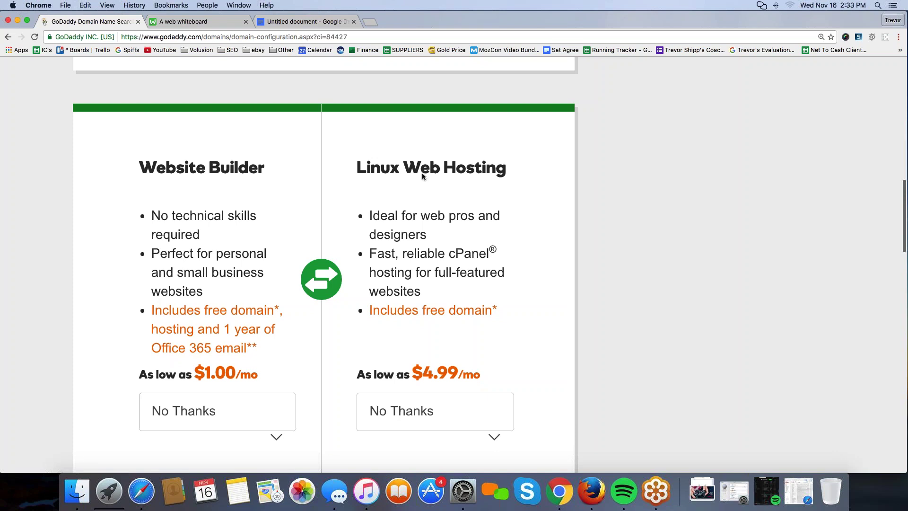
scroll(422, 173, "down", 10)
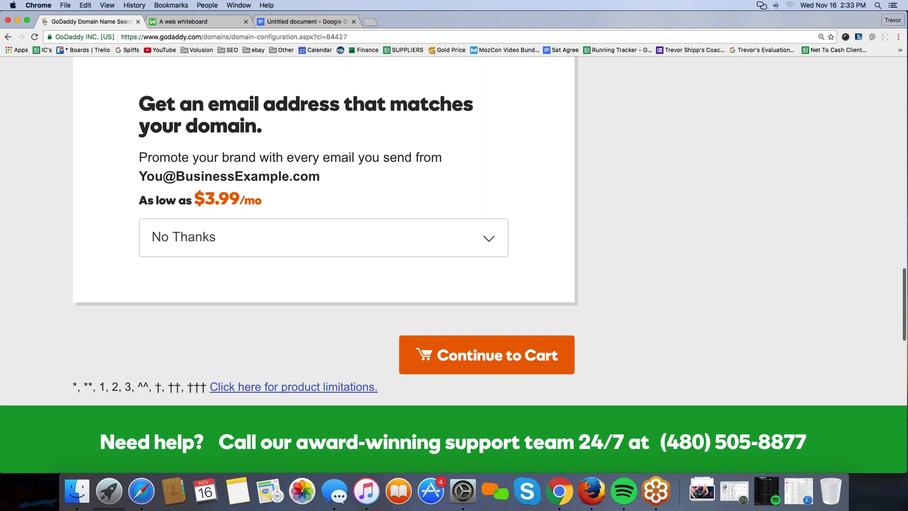
Step: Add a '2 years' line below GoDaddy.com in the notes
left_click(302, 21)
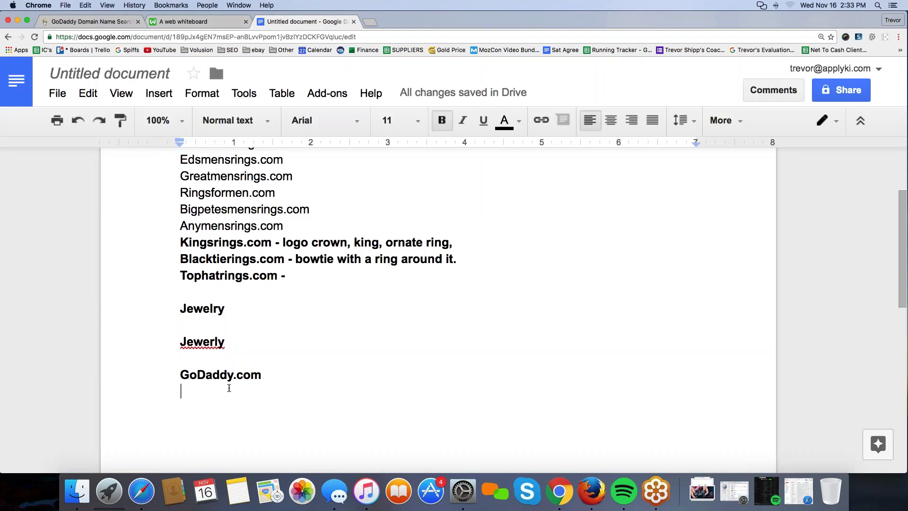
key("Return")
scroll(231, 384, "down", 10)
scroll(196, 362, "up", 3)
scroll(196, 361, "down", 1)
type("2 years")
key("Return")
Step: Add a 'Privacy protection' line beneath it
type("perso")
key("BackSpace")
key("BackSpace")
key("BackSpace")
key("BackSpace")
type("rivacy protection")
key("Return")
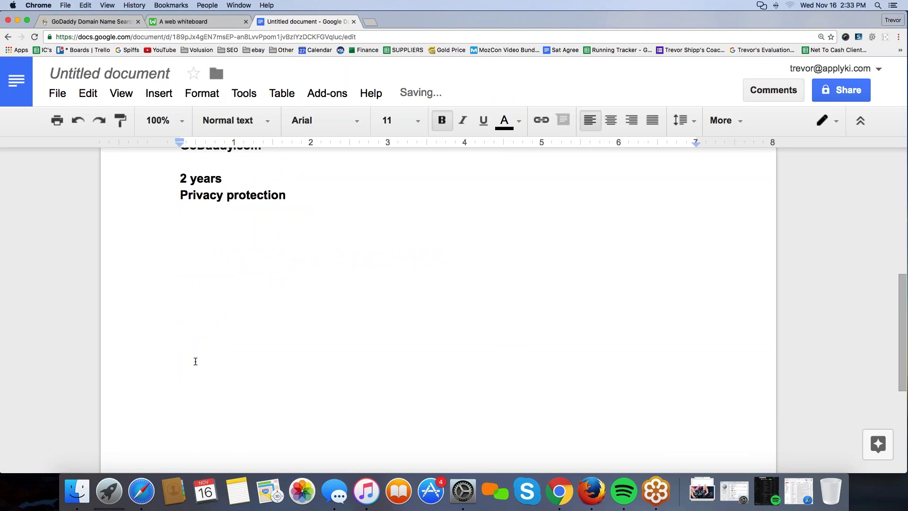
Step: Type 'No upgrades - no email, no search engines, no hosting, no web builder, etc...'
type("no upgrades")
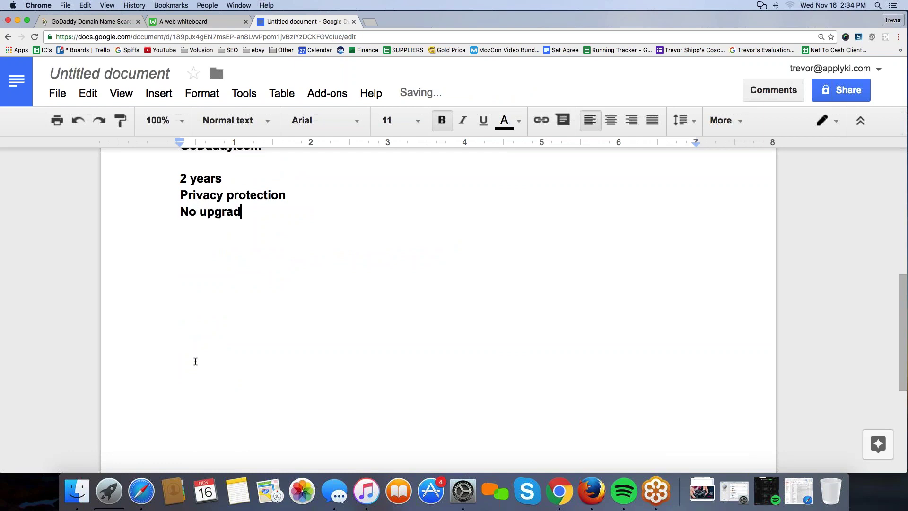
type(" - no meal")
key("BackSpace")
key("BackSpace")
key("BackSpace")
key("BackSpace")
type("email, no sear")
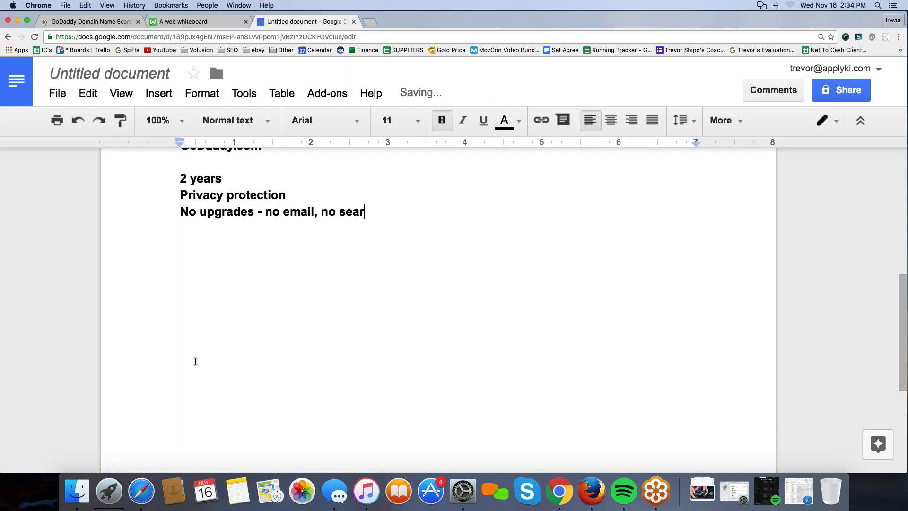
type("ch eg")
key("BackSpace")
type("egines,")
key("BackSpace")
key("BackSpace")
key("BackSpace")
key("BackSpace")
key("BackSpace")
type("nines")
key("BackSpace")
key("BackSpace")
key("BackSpace")
key("BackSpace")
key("BackSpace")
key("BackSpace")
type("ngines, no o")
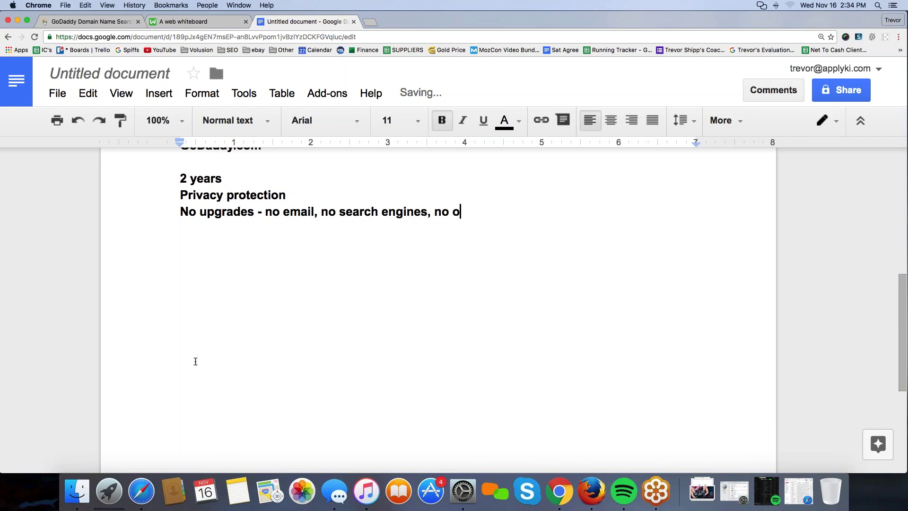
key("BackSpace")
type("hosting, no web")
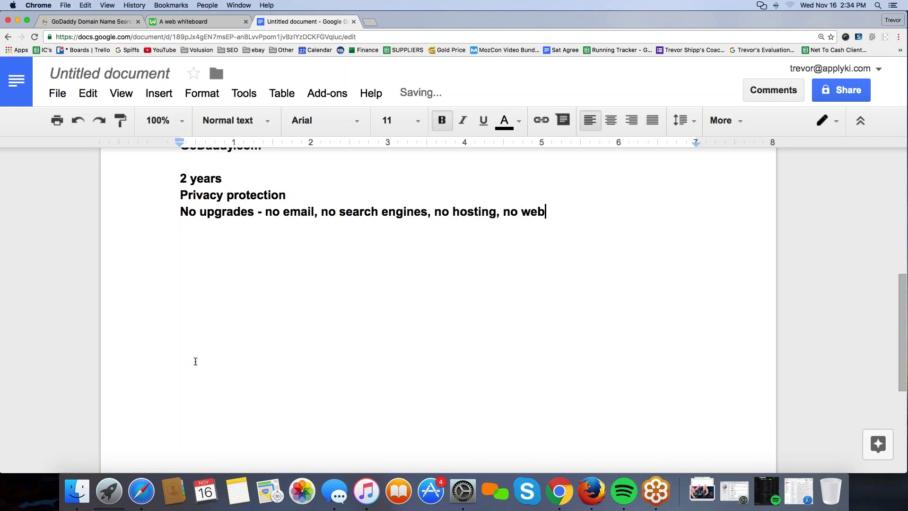
type(" builder, etc.")
type("..")
key("BackSpace")
key("BackSpace")
Step: Finish the upgrades line and add a 'YOUR COACH NEEDS:' heading
type("..")
key("Return")
key("Return")
type("YOUR")
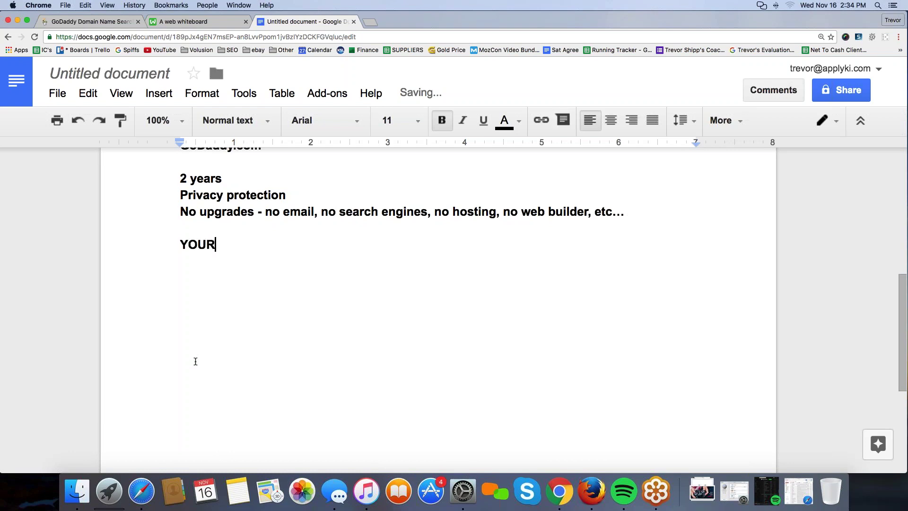
type(" COACH NEEDS:")
key("Return")
key("Return")
Step: List 1. Username, 2. Customer number, 3. Password under the heading
type("1. usernmae")
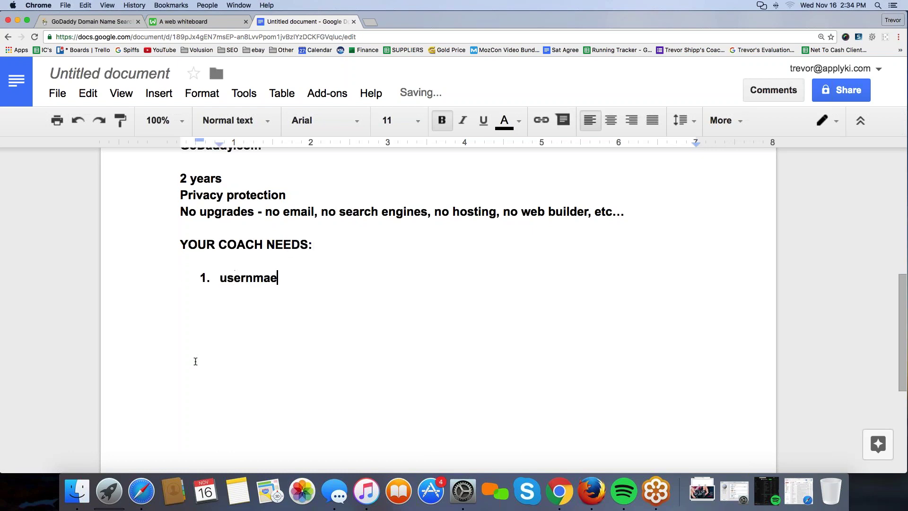
key("BackSpace")
key("BackSpace")
key("BackSpace")
type("name")
key("Return")
type("customer number")
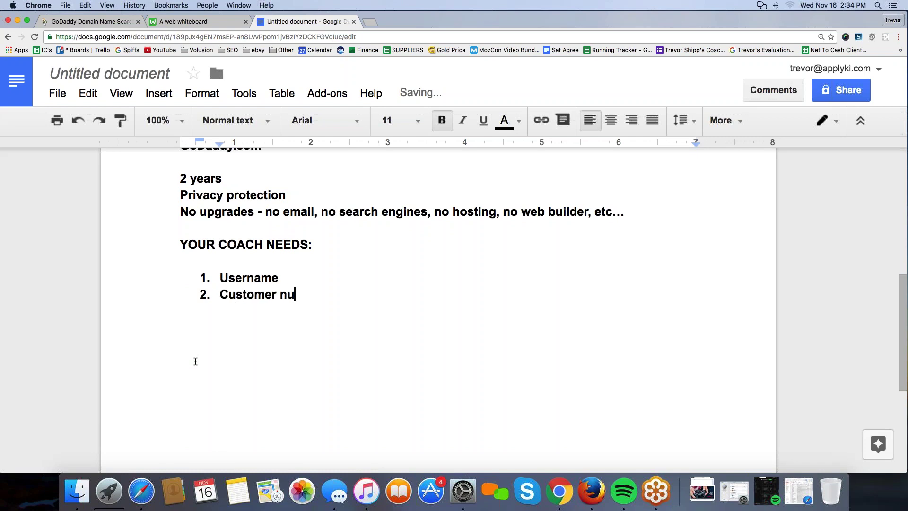
key("Return")
type("4.")
key("BackSpace")
key("BackSpace")
type("password")
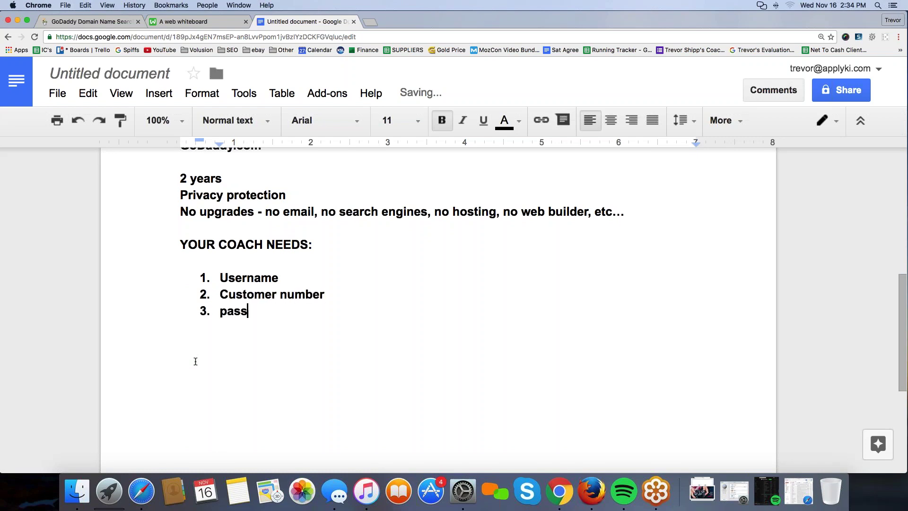
key("Return")
key("Return")
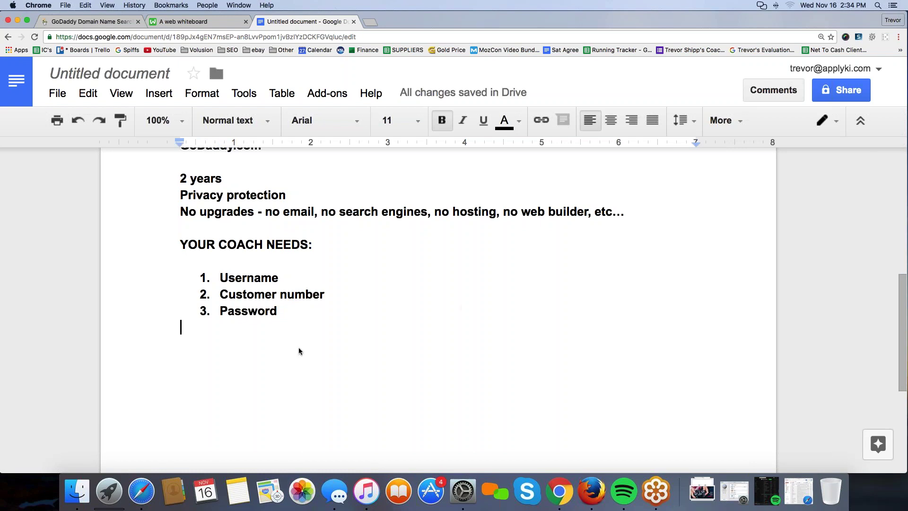
mouse_move(368, 271)
left_mouse_down()
mouse_move(197, 259)
mouse_move(181, 327)
mouse_move(338, 332)
left_mouse_up()
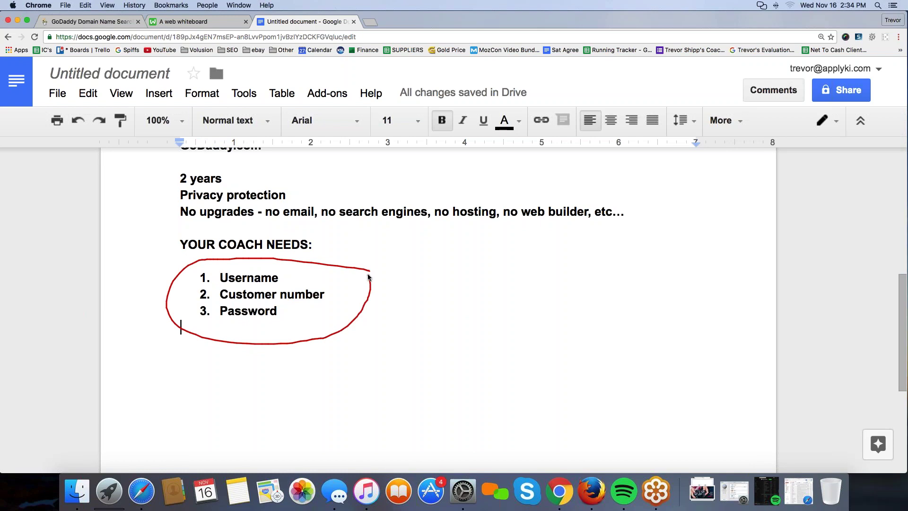